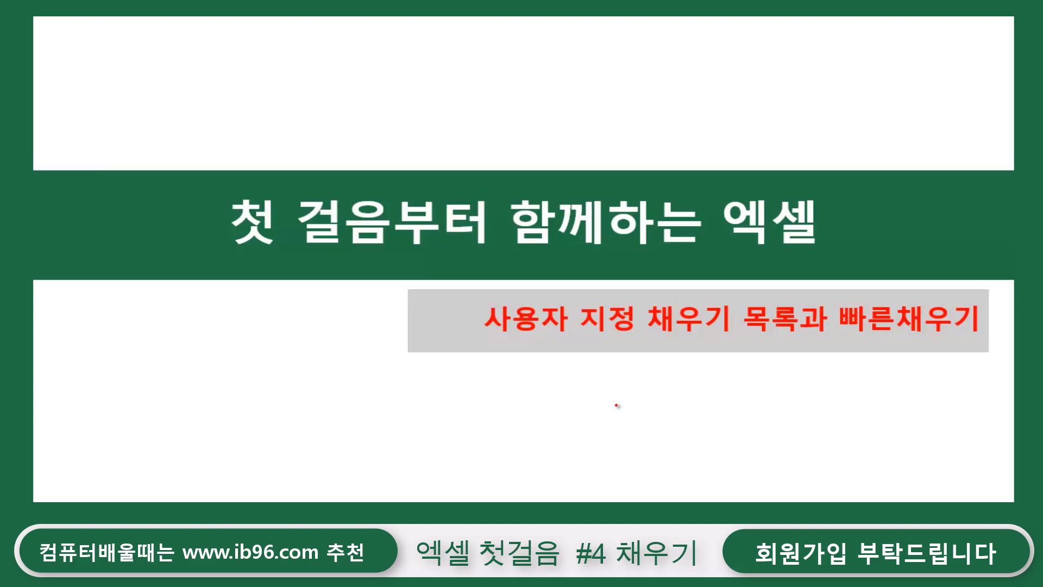
Step: Leave the PowerPoint slideshow and switch to the blank Excel workbook 통합 문서2 from the taskbar
right_click(641, 424)
mouse_move(709, 244)
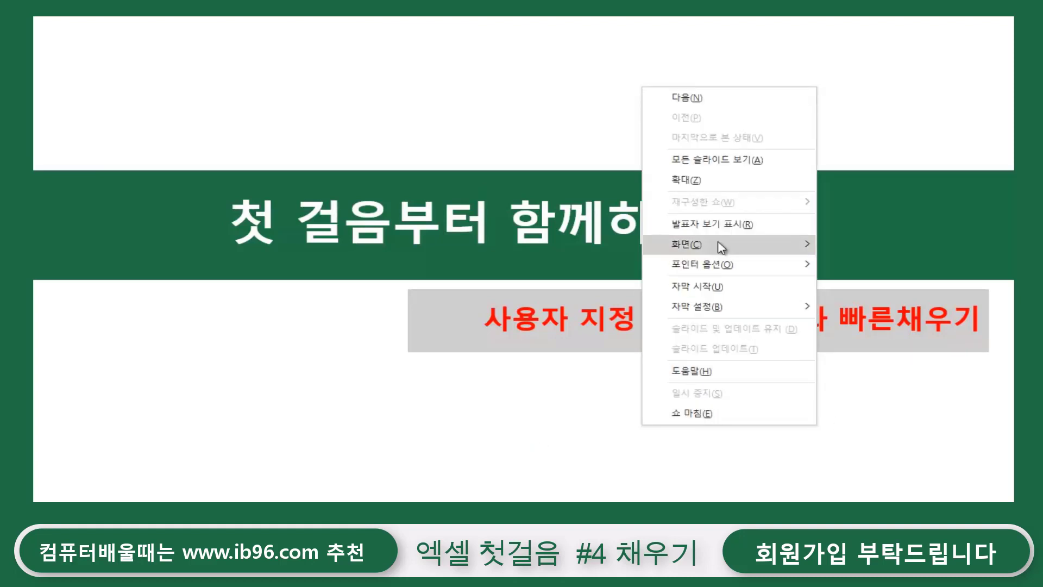
click(891, 310)
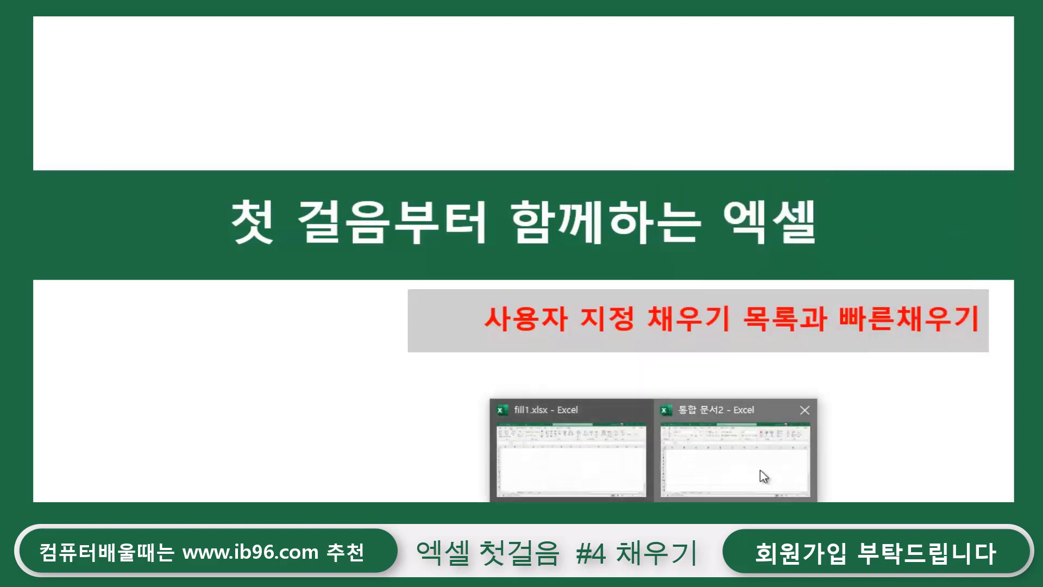
click(777, 478)
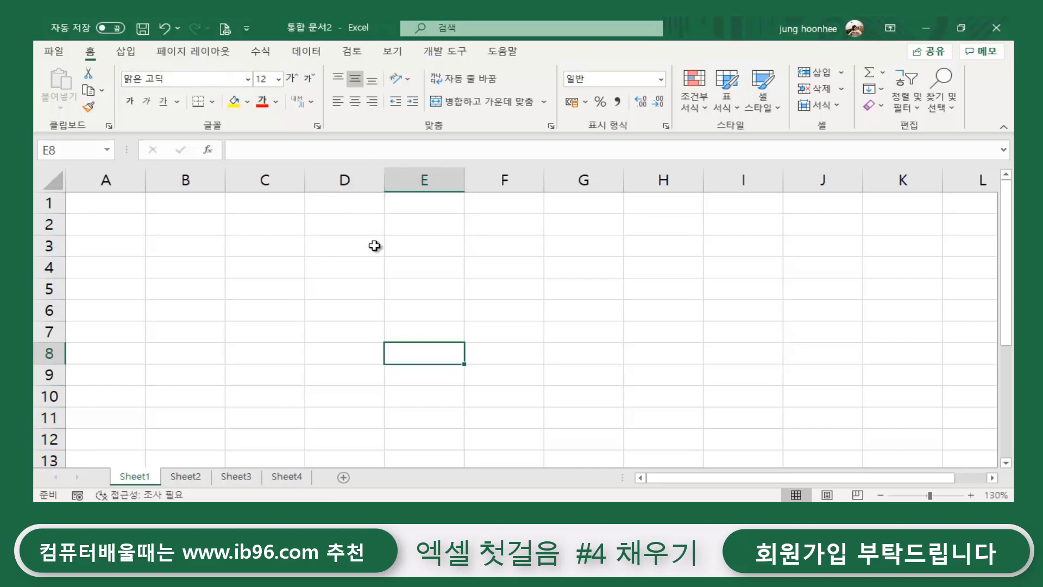
Step: Enter 장미(노랑) in cell D3 on Sheet1
click(356, 229)
click(344, 288)
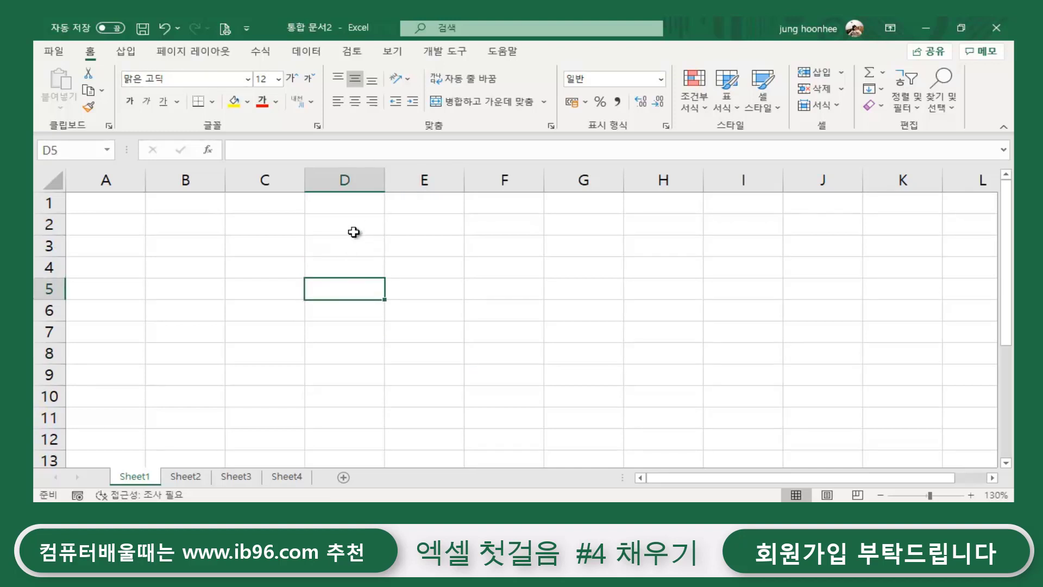
click(351, 230)
click(349, 271)
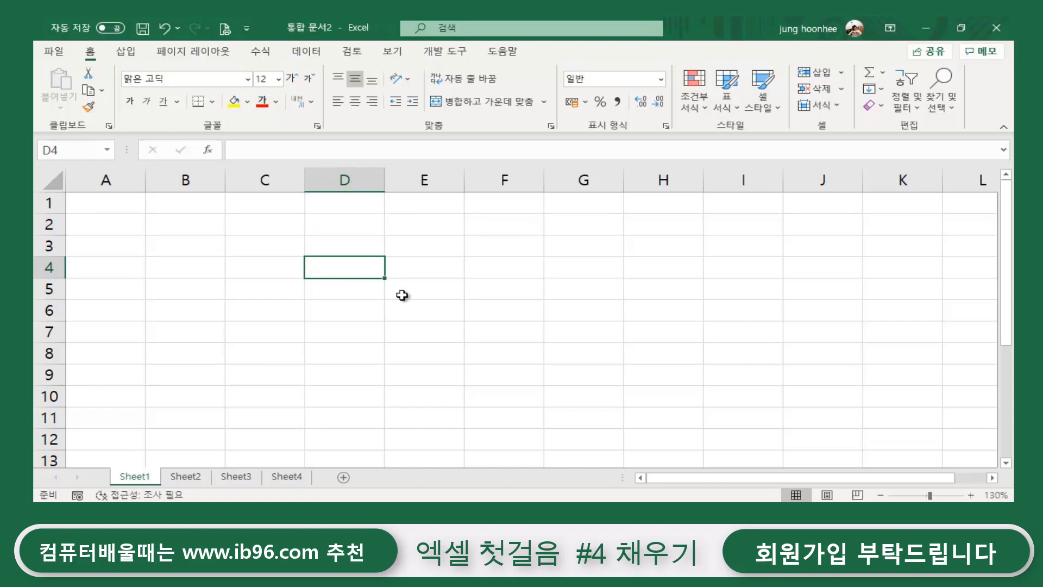
click(339, 247)
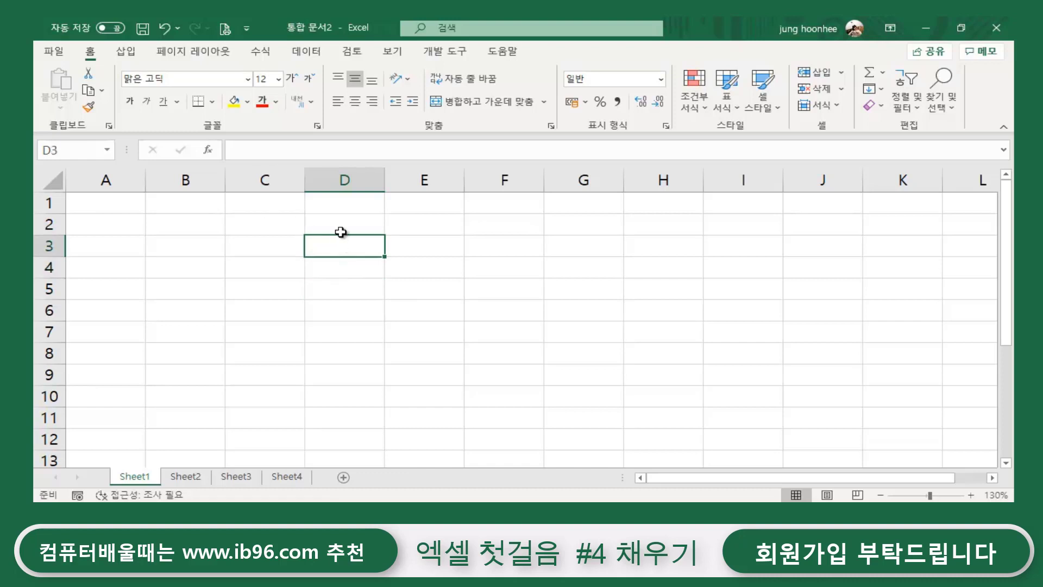
click(342, 232)
click(374, 250)
click(430, 270)
click(337, 249)
text(장미()
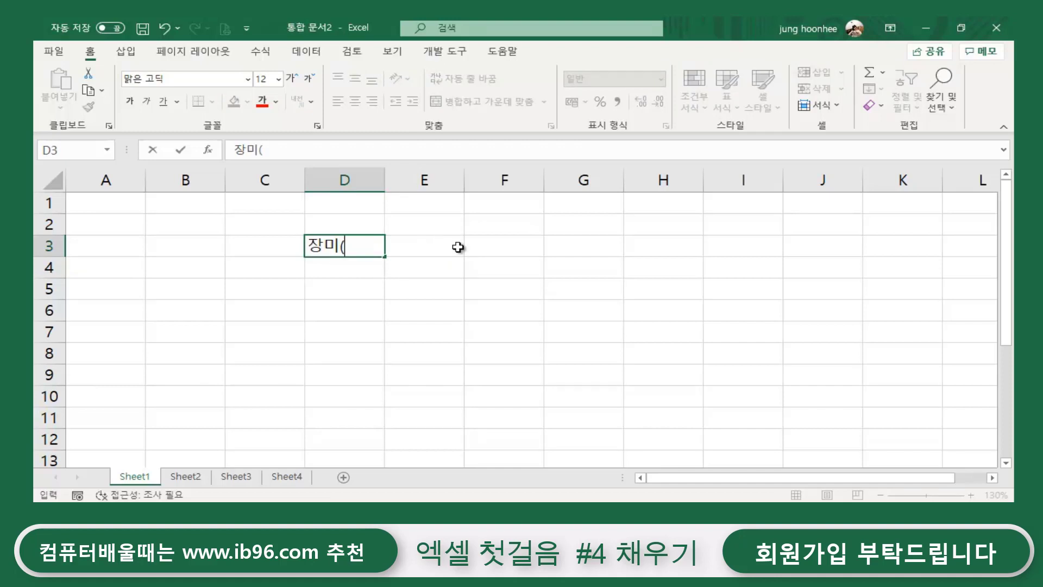
text(노랑))
key(Return)
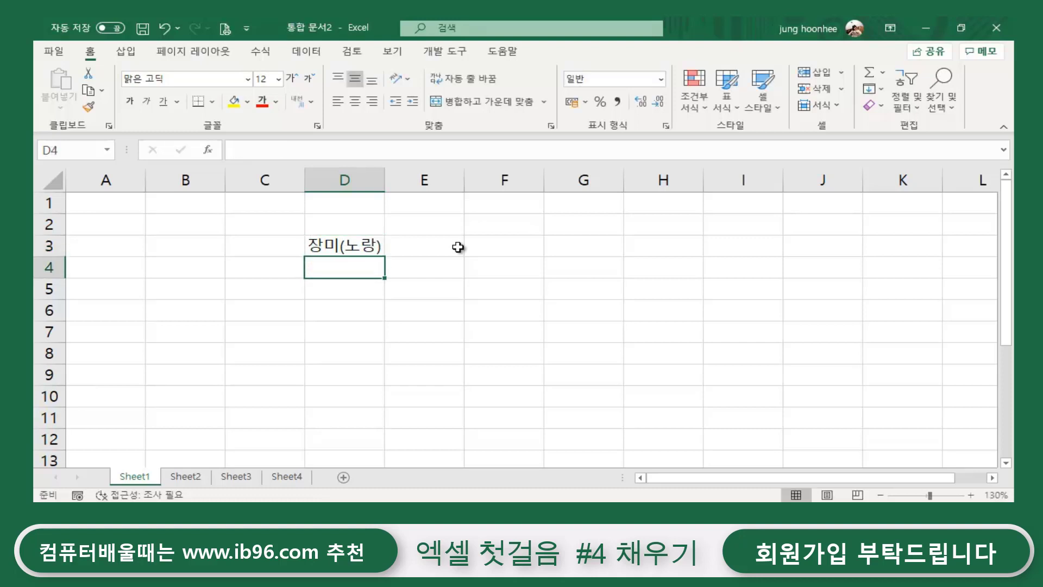
Step: Enter 장미(빨강) in D4, correcting the mistyped syllable
text(장미)
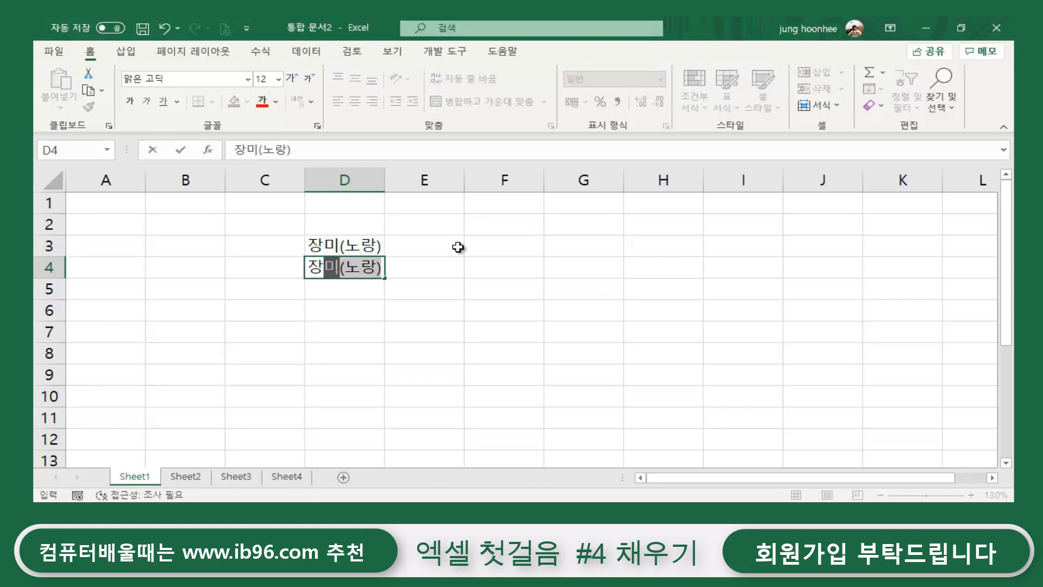
text(()
text(빠)
text(간)
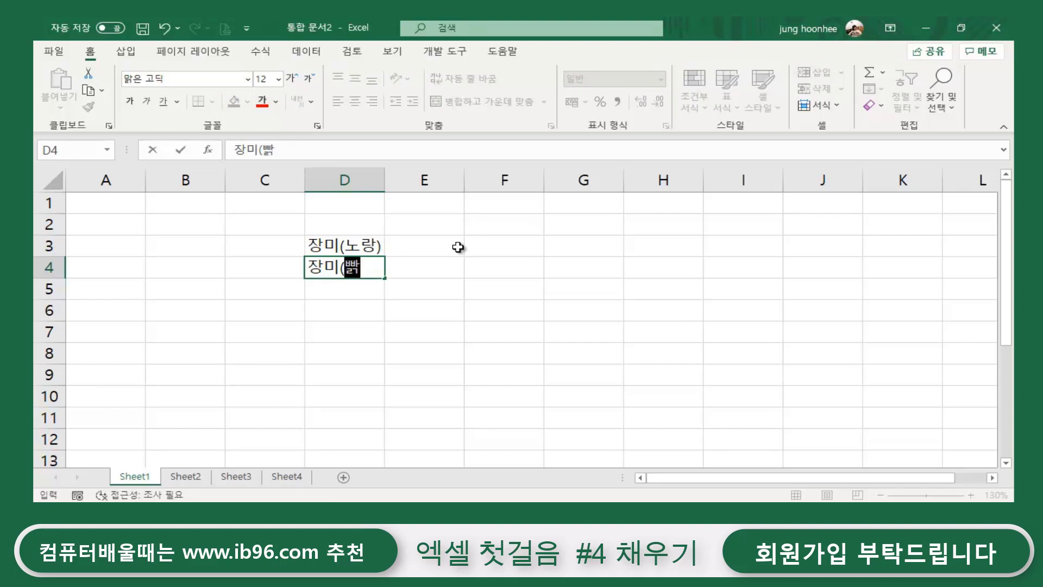
text(ㅇ)
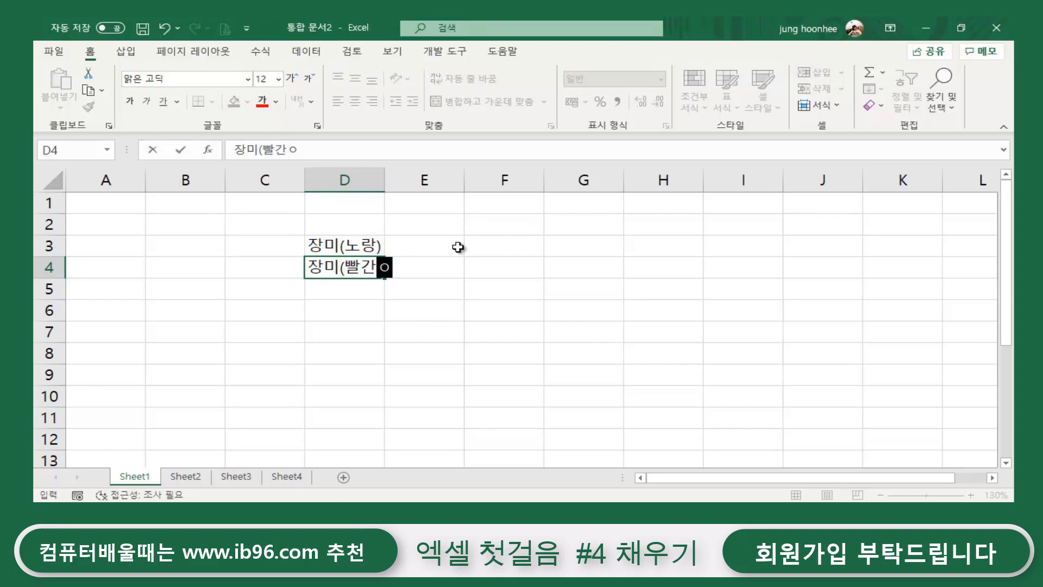
key(BackSpace)
key(BackSpace)
text(ㄱ강))
key(Return)
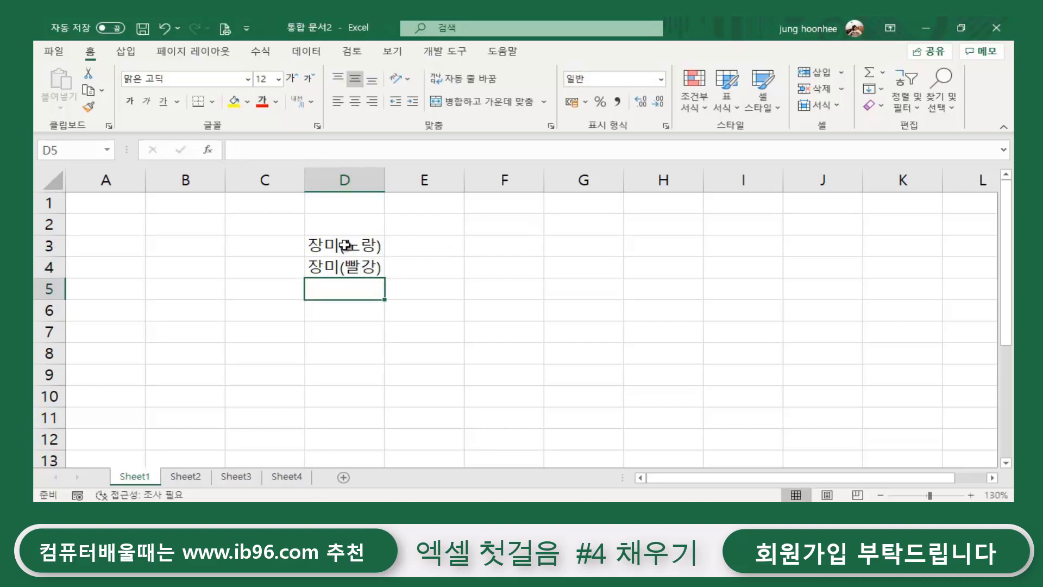
Step: Check the 장미 entries and the empty cells below them in column D
click(344, 245)
click(344, 269)
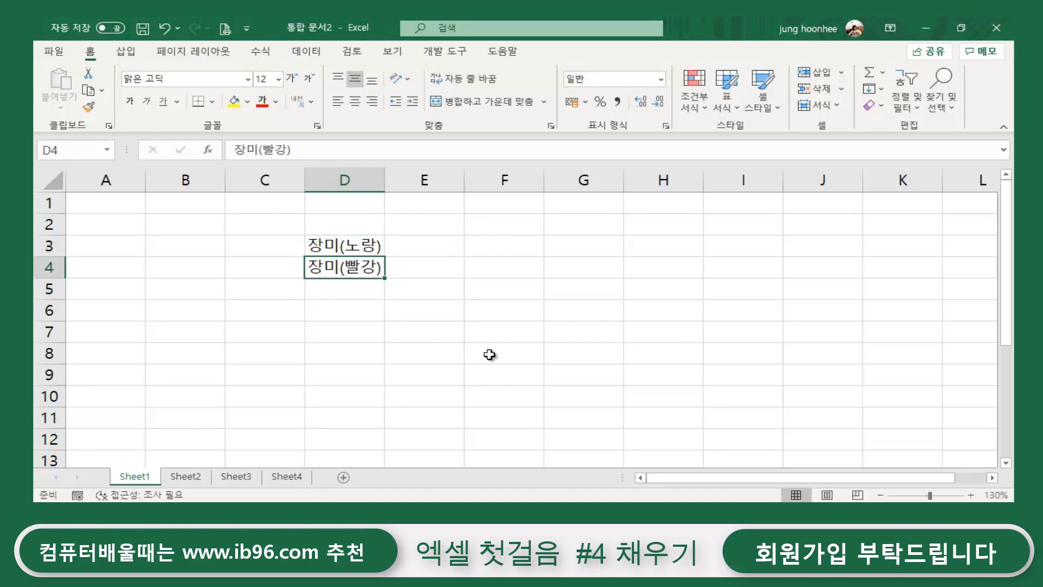
click(450, 339)
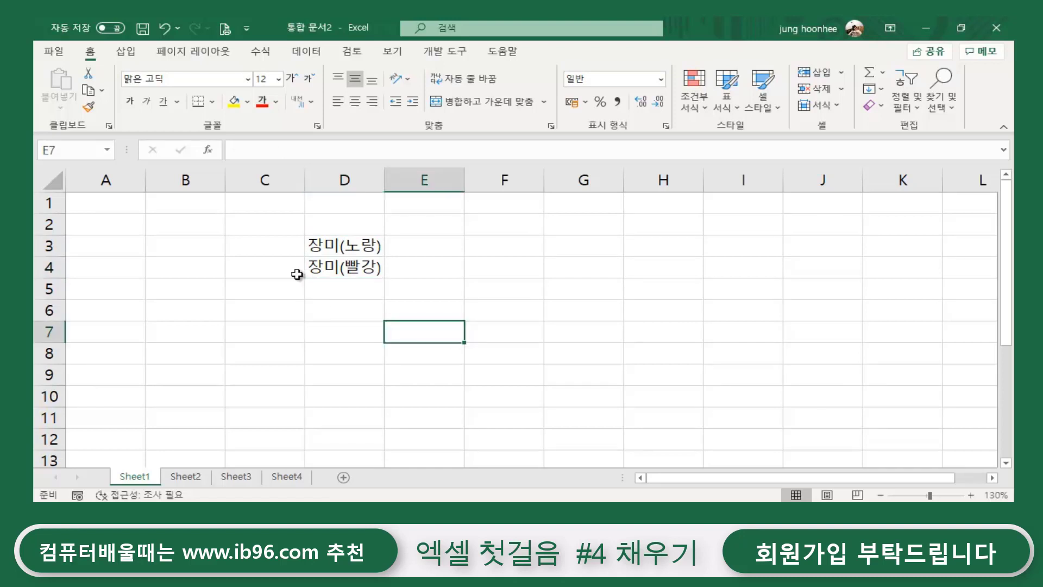
click(332, 246)
click(342, 267)
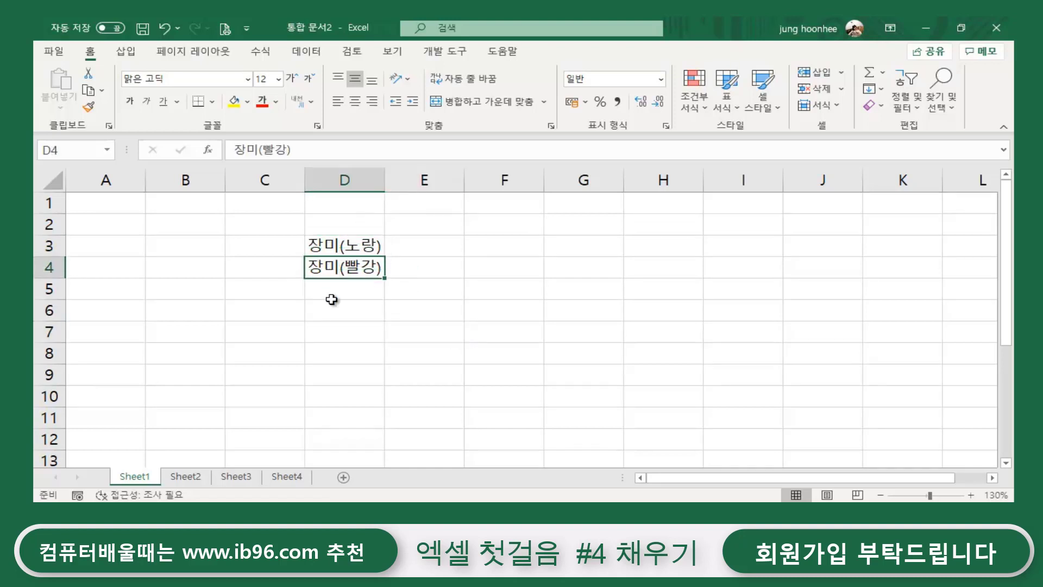
click(333, 289)
click(340, 352)
click(647, 327)
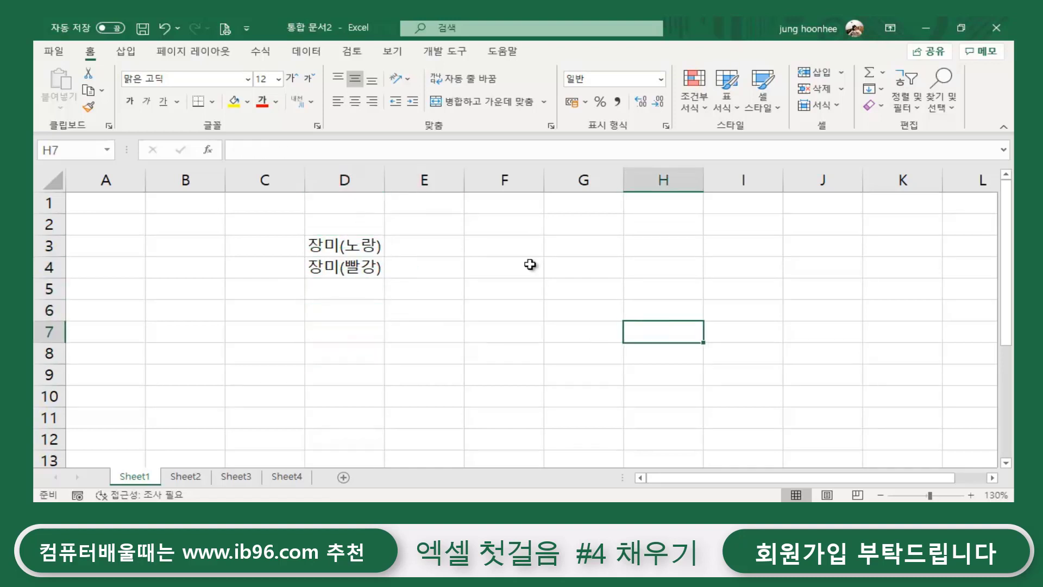
click(363, 254)
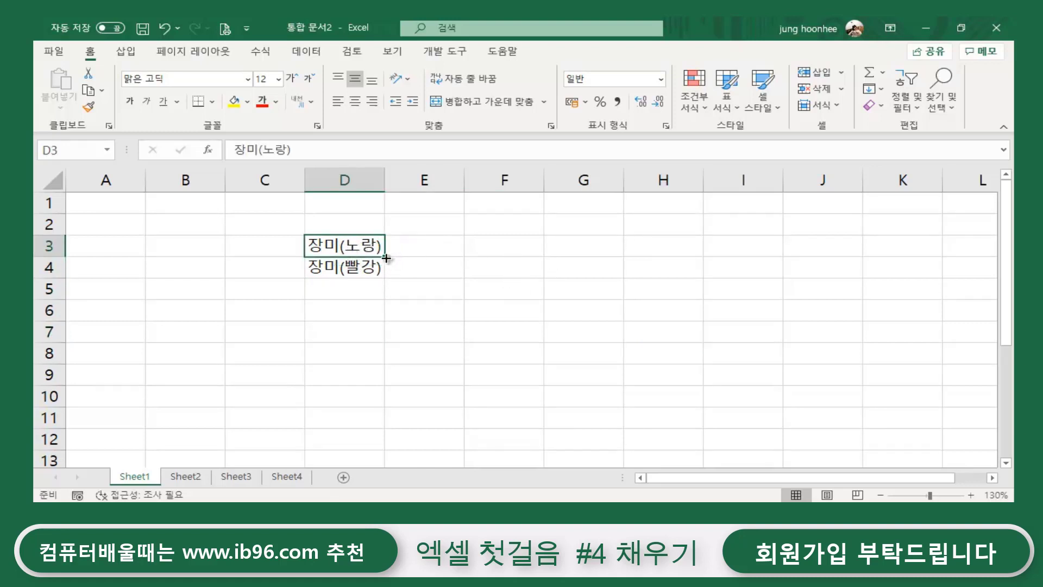
drag(386, 257, 372, 456)
Step: Select the two 장미 entries in D3:D4
click(473, 337)
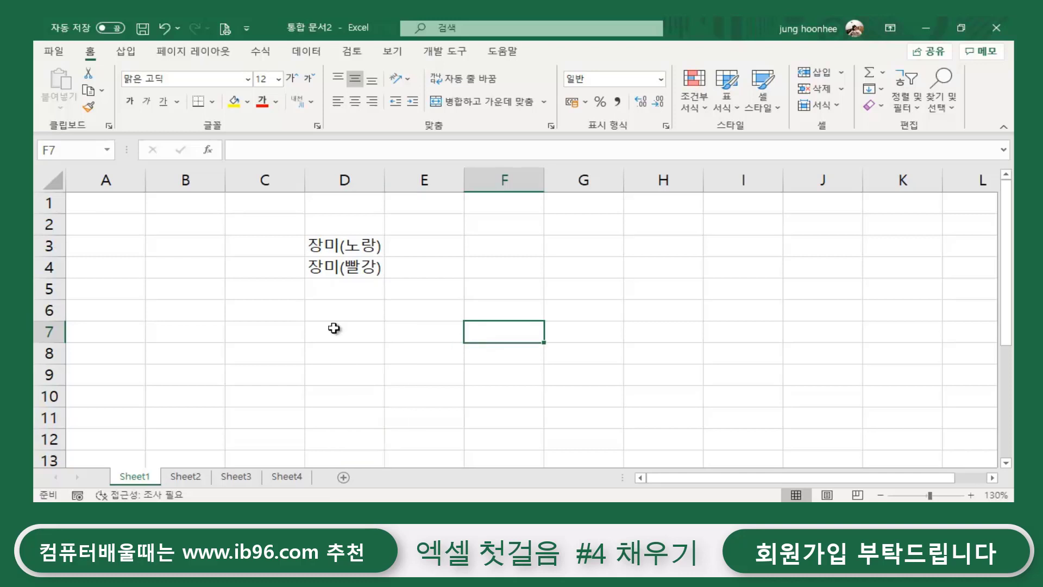
click(343, 270)
click(356, 291)
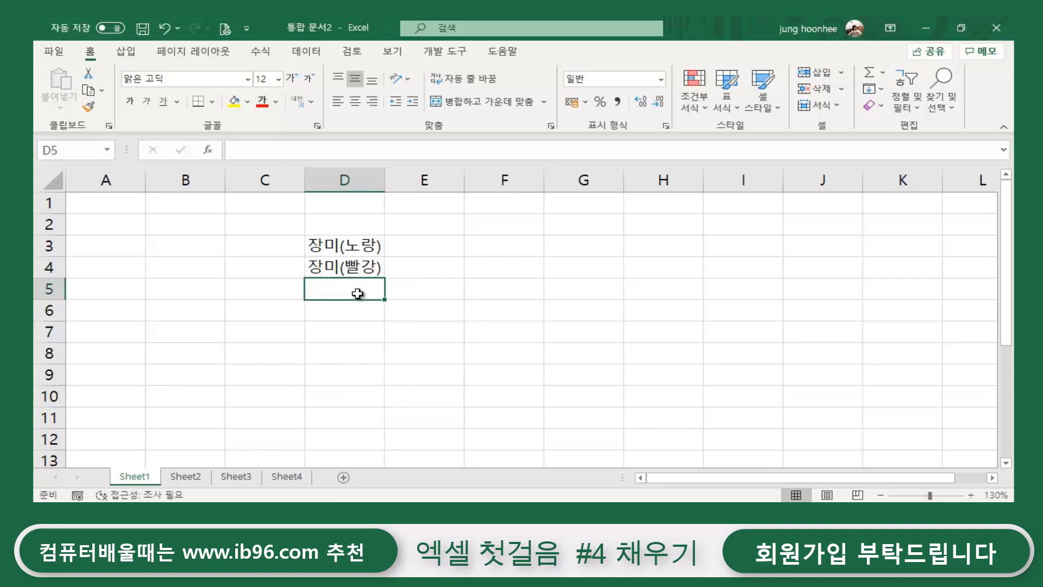
click(342, 336)
click(345, 309)
click(344, 337)
click(345, 353)
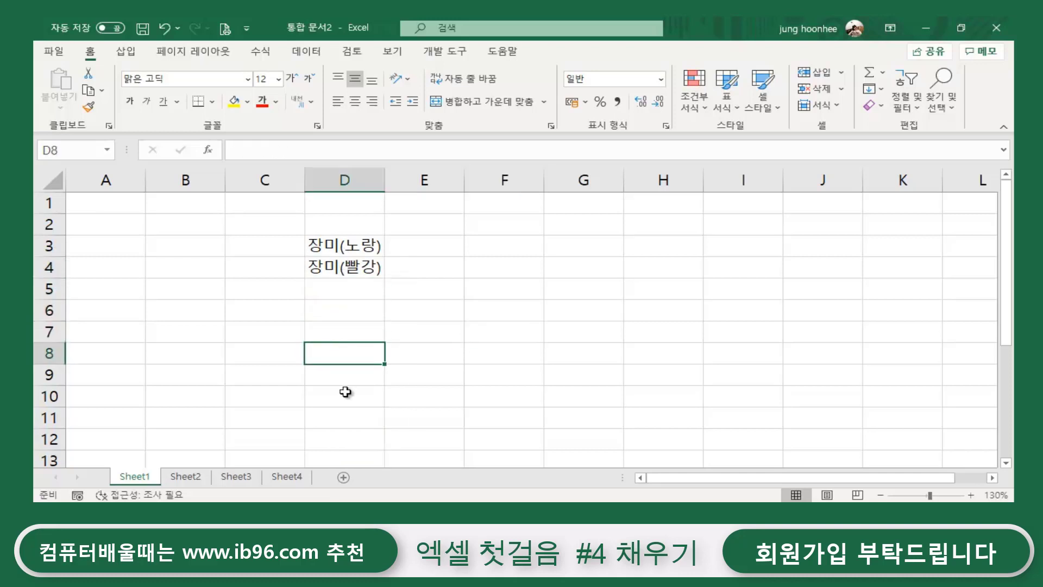
click(343, 396)
click(339, 417)
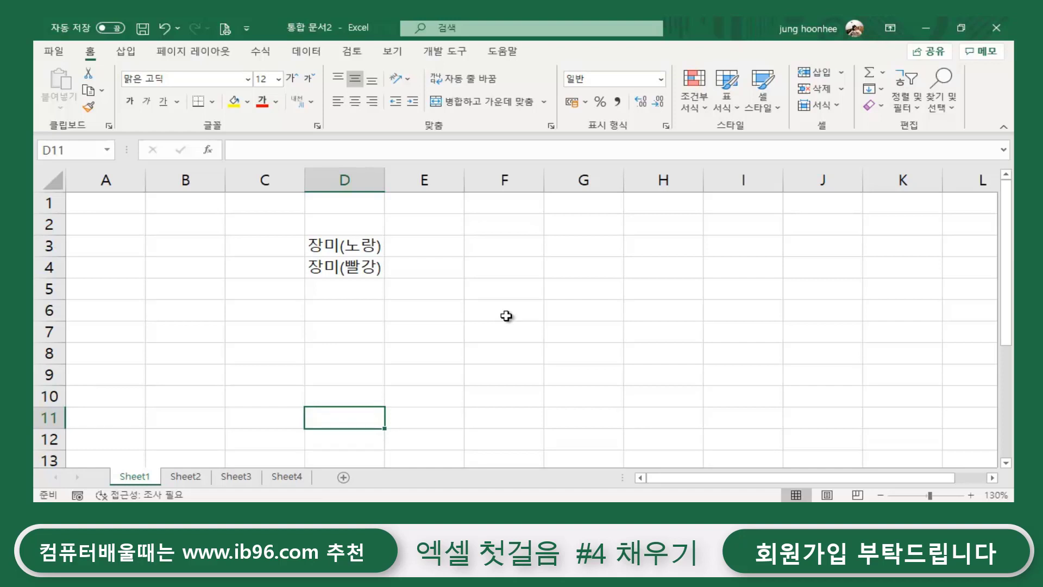
click(506, 316)
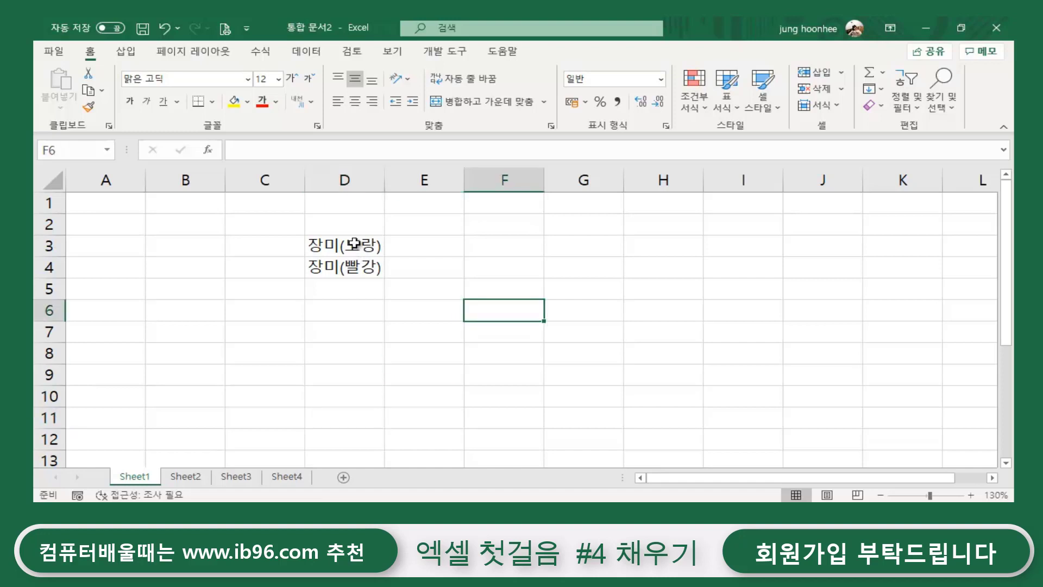
drag(350, 239, 354, 272)
Step: Clear D3:D4, then enter 1사분기 in F3 and fill the quarter series down to F8
key(Delete)
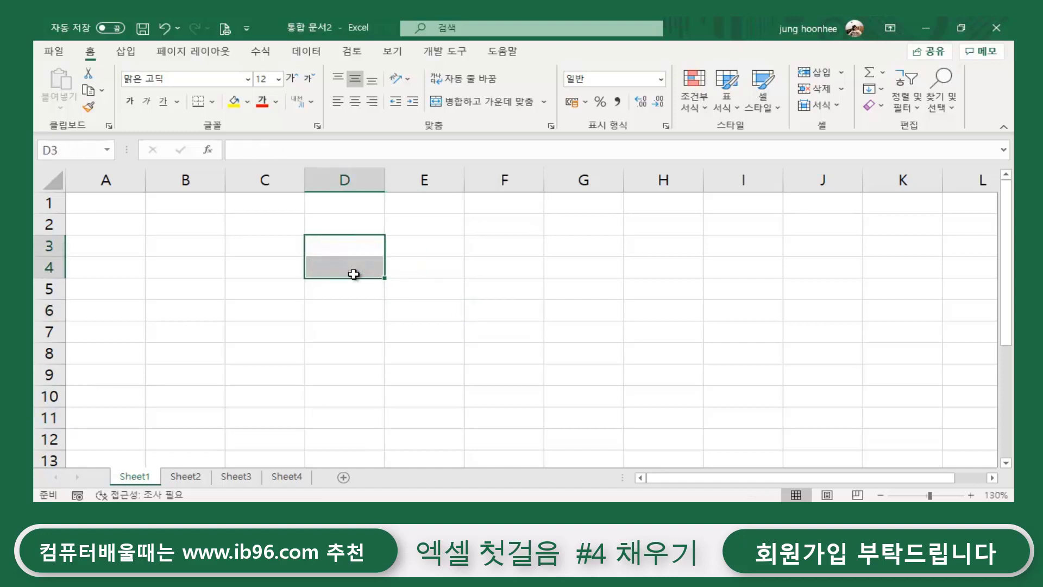
click(513, 315)
click(495, 251)
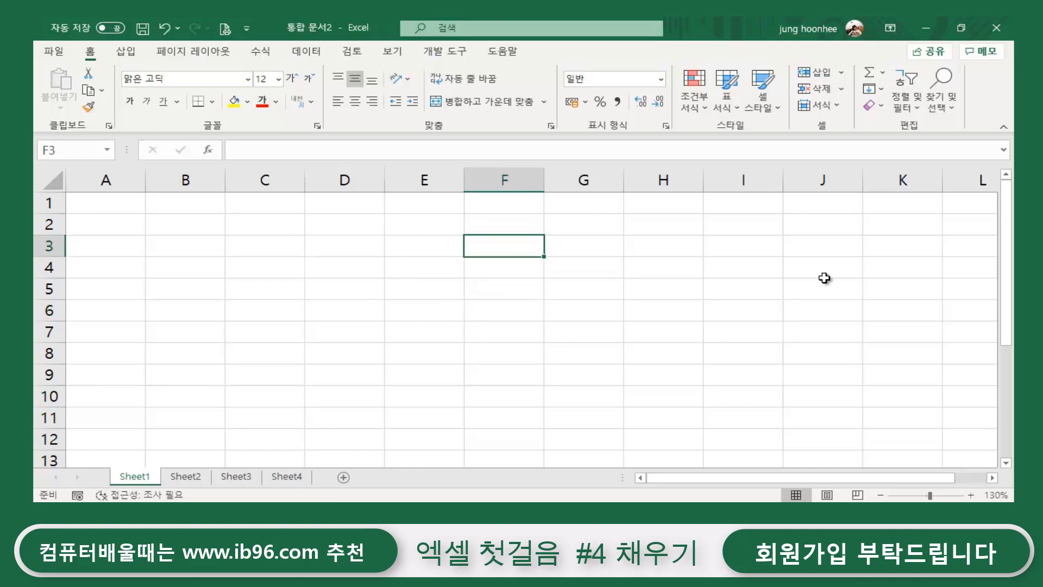
text(1ㅅ)
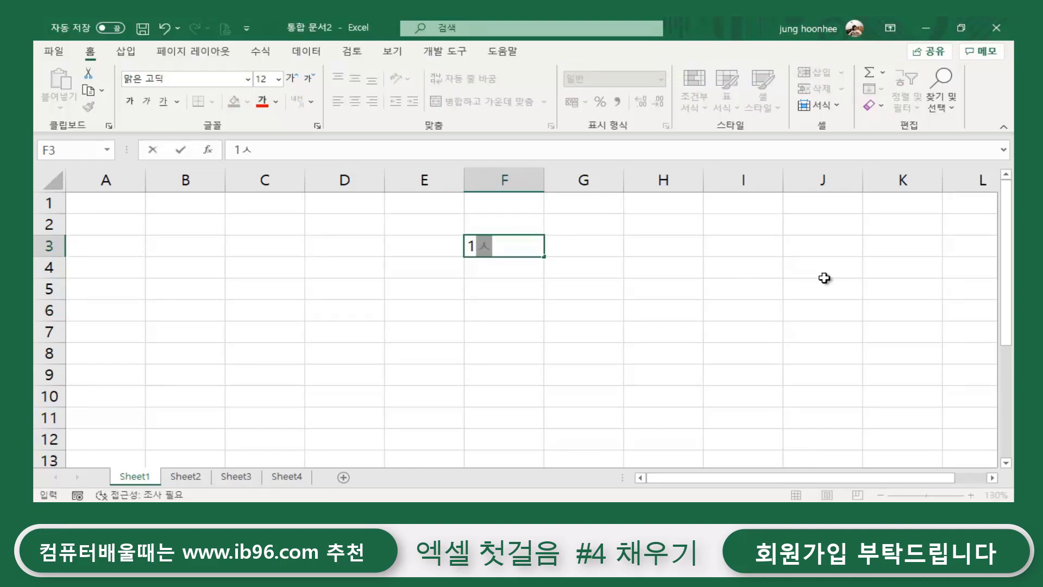
text(ㅏ부ㄴㄱㅣ)
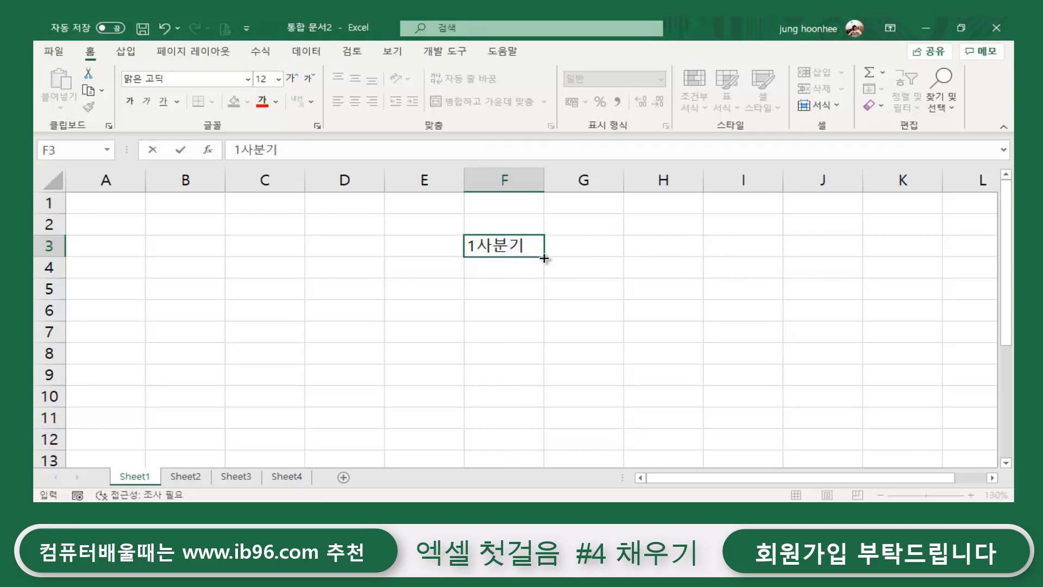
drag(544, 259, 544, 364)
Step: Check the filled quarter labels in F3:F8 and move to cell G3
click(665, 367)
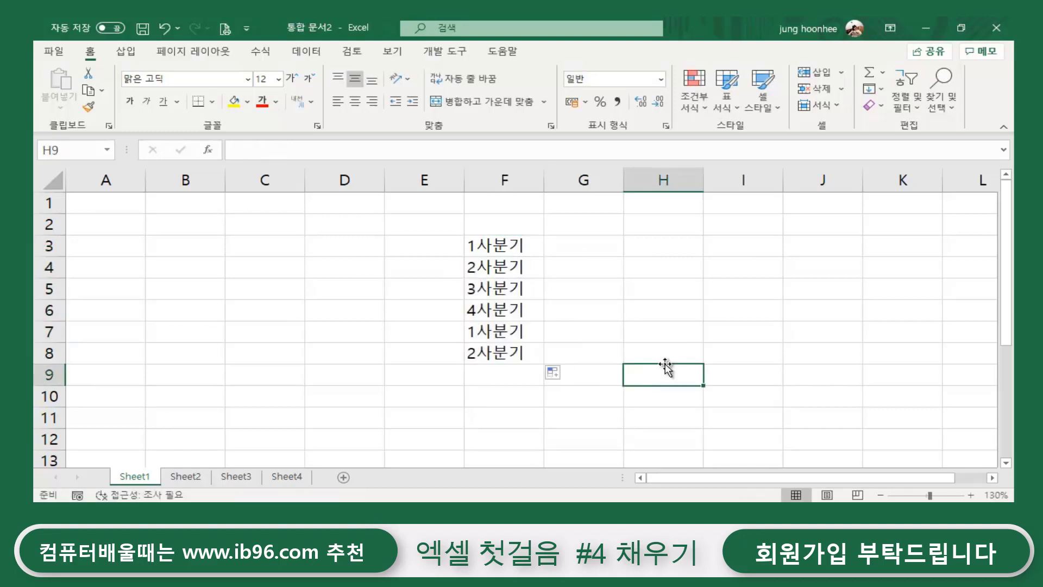
click(508, 244)
click(507, 331)
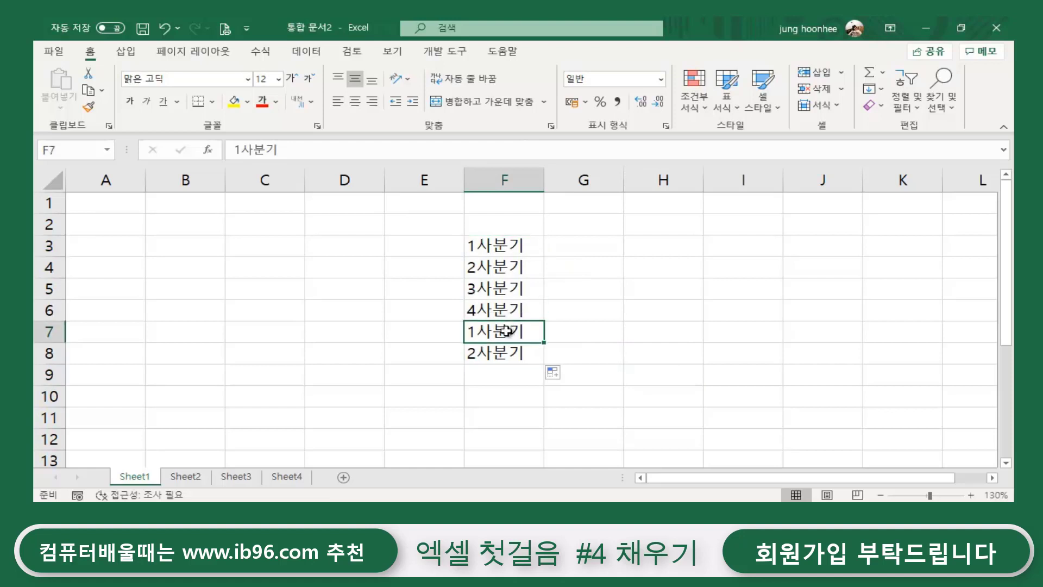
click(584, 375)
click(619, 289)
click(611, 244)
Step: Enter 1월 in G3 and fill the months down to 8월 in G10
text(1)
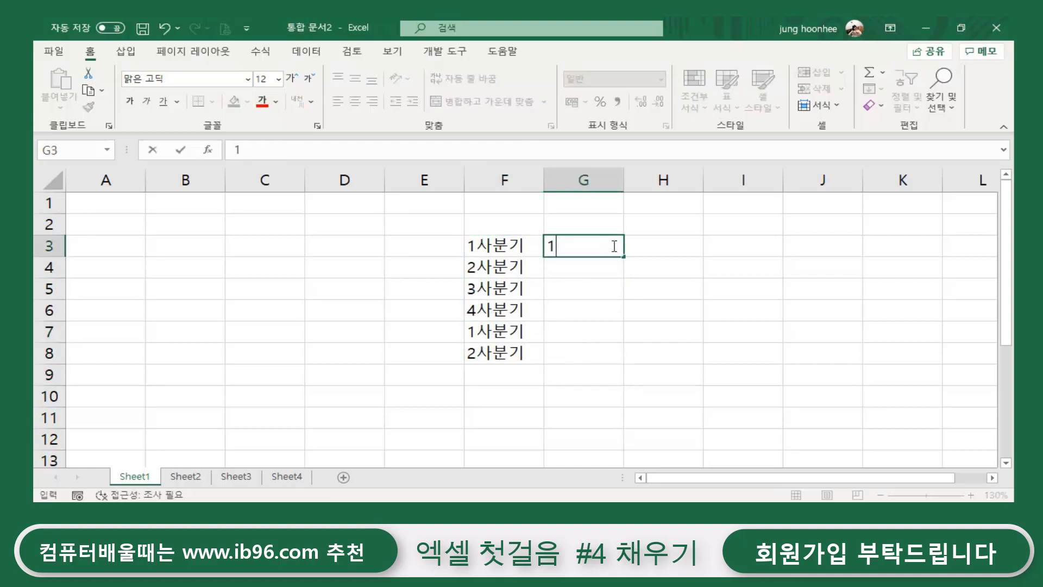
text(우ㅓㄹ)
click(587, 328)
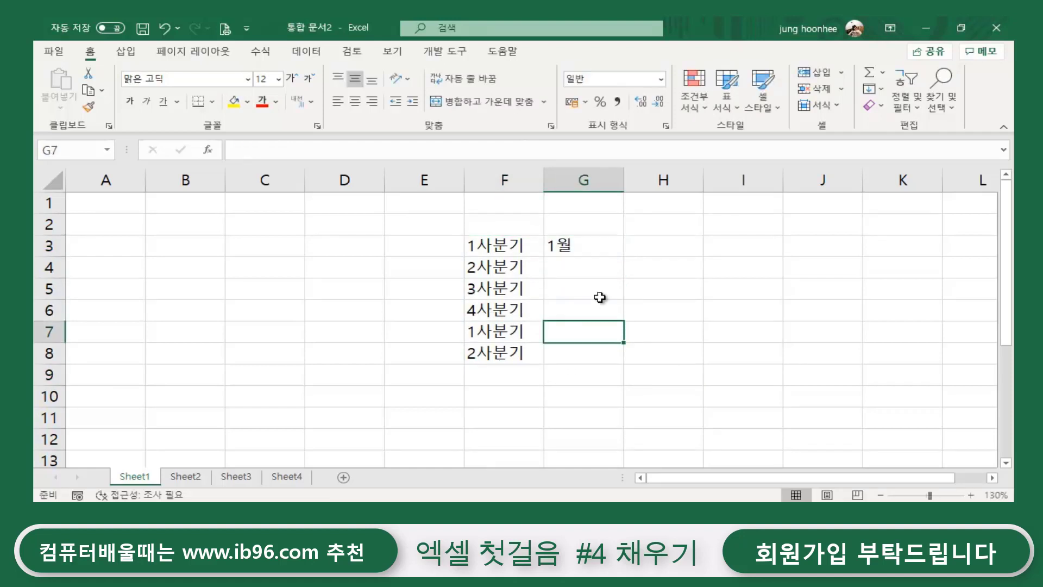
click(619, 243)
drag(619, 260, 624, 402)
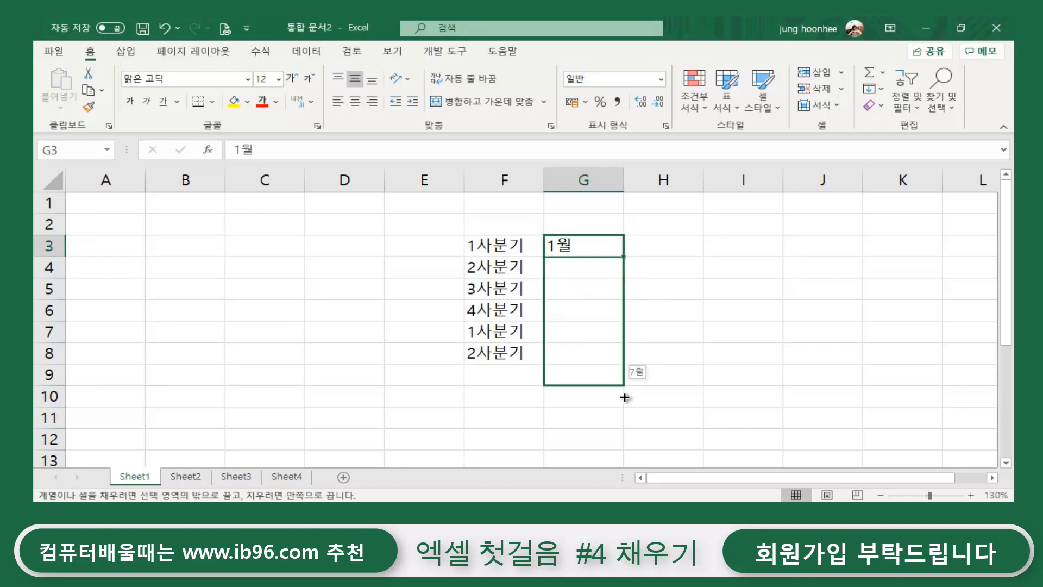
click(867, 400)
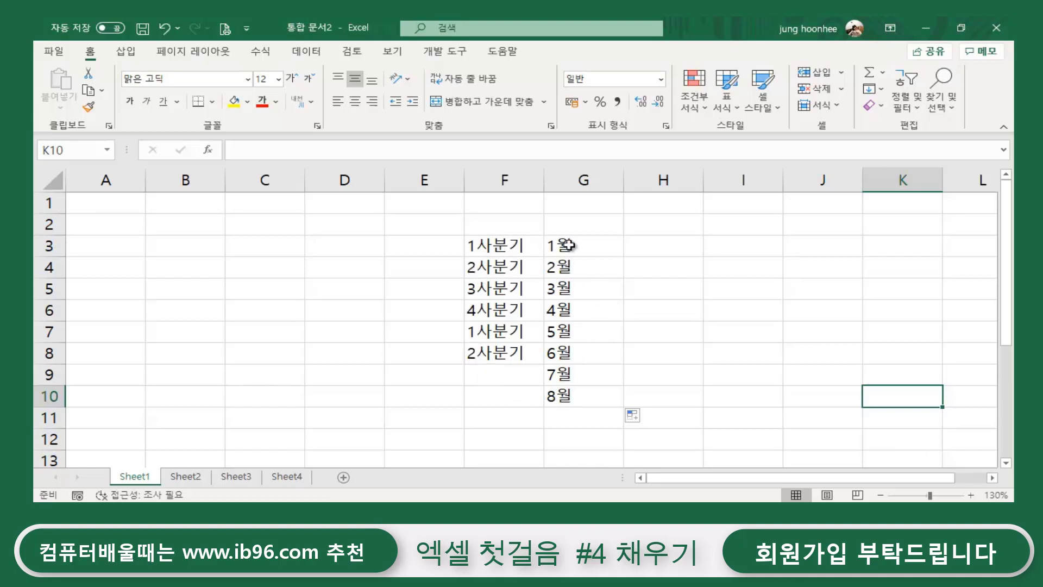
click(291, 259)
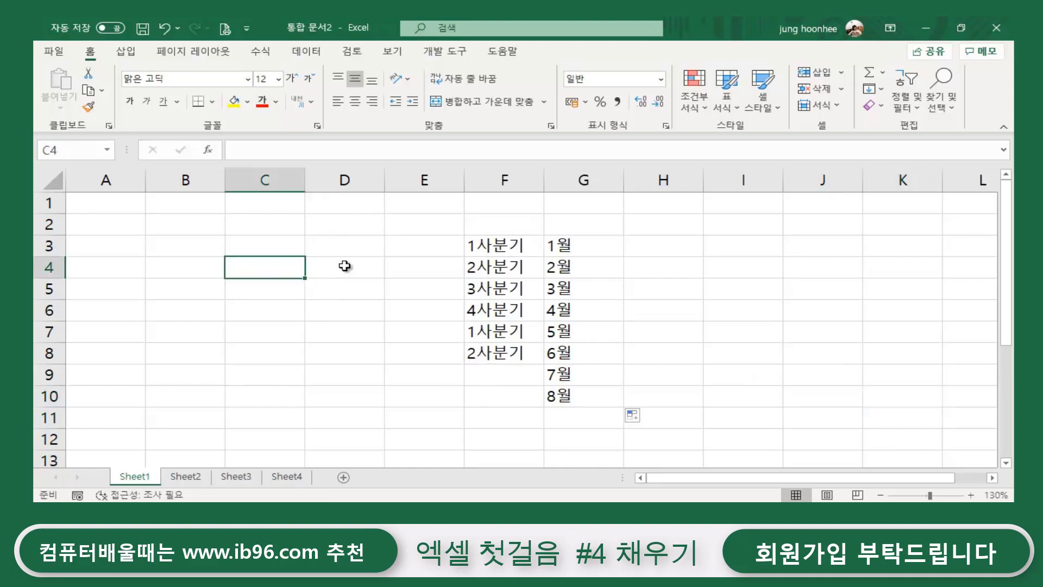
click(364, 253)
click(320, 259)
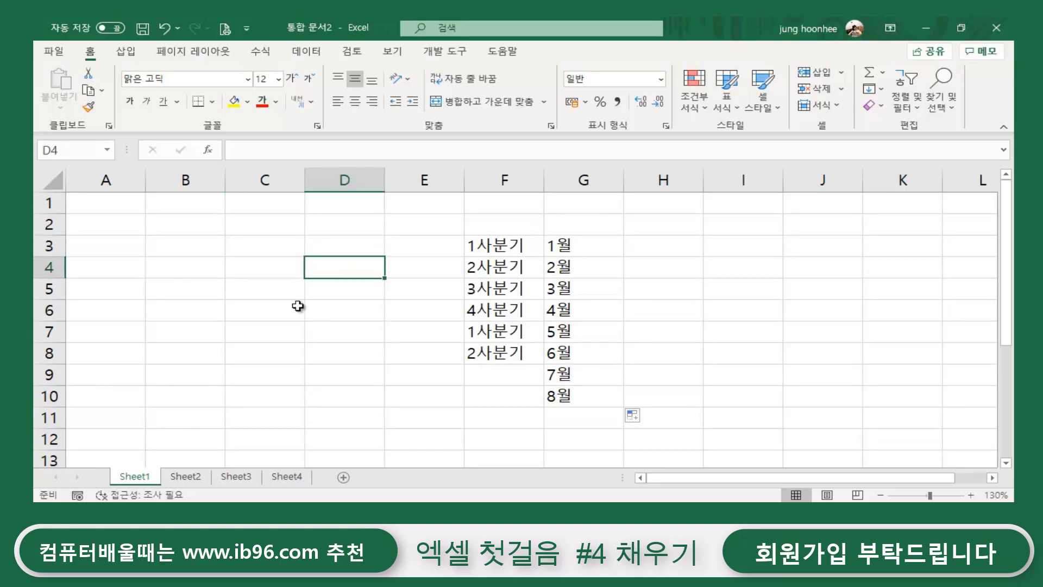
Step: Open Excel Options from the File page and go to the Advanced (고급) settings
click(49, 54)
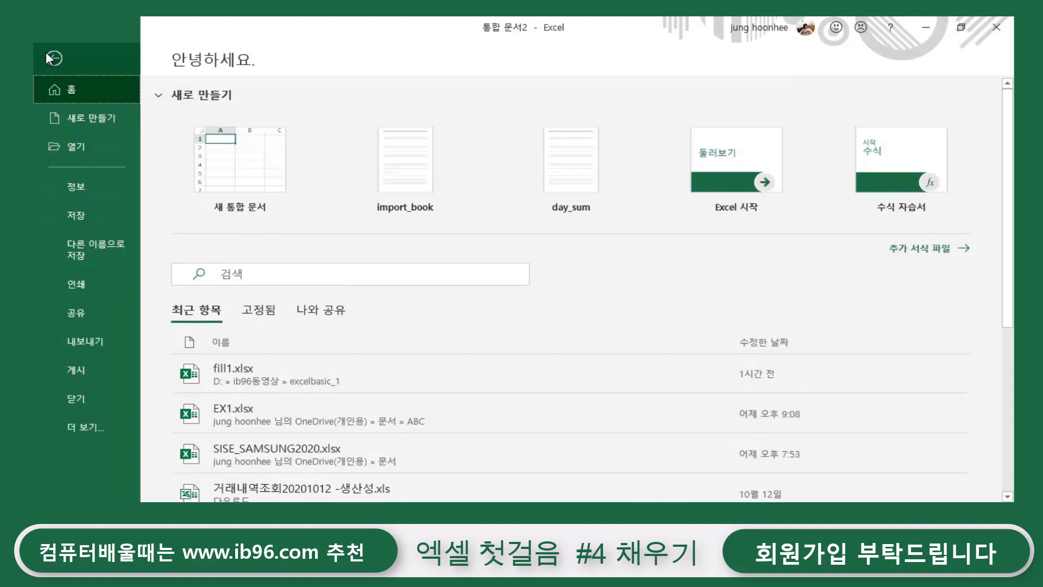
click(100, 432)
click(184, 487)
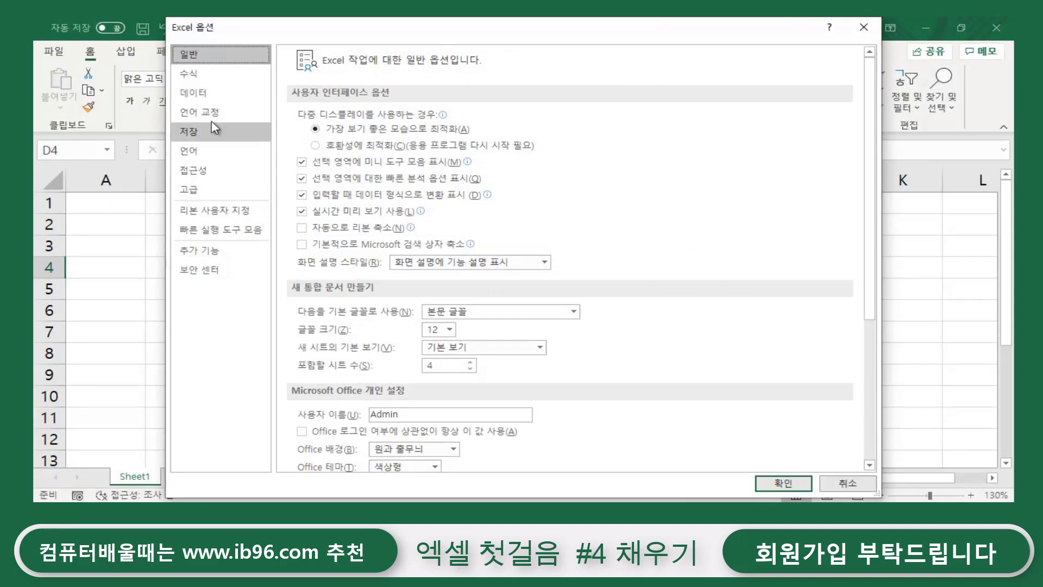
click(191, 74)
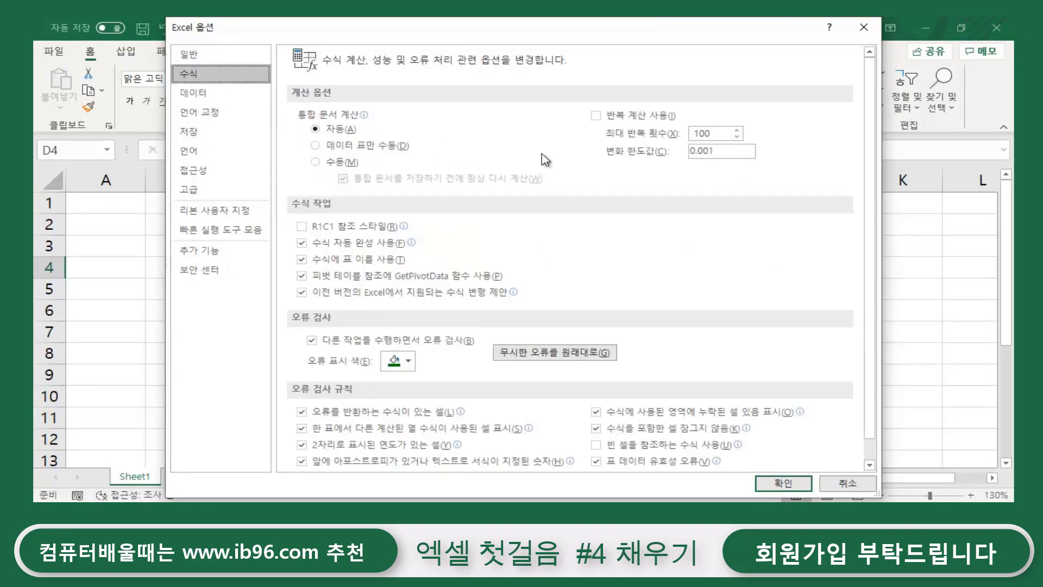
click(181, 196)
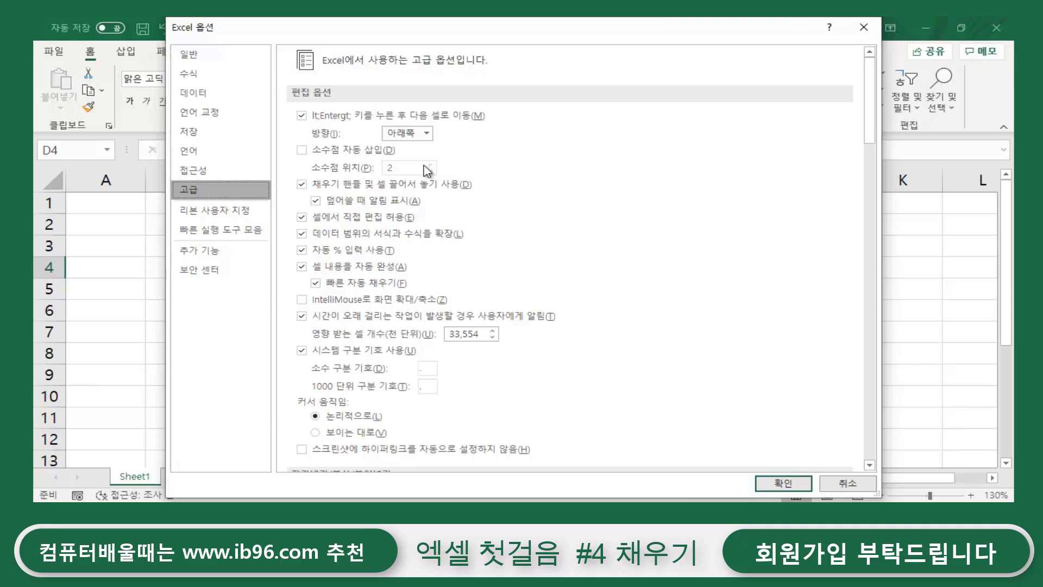
Step: Scroll the Advanced page down to the General section with the custom list setting
scroll(392, 269, down, 3)
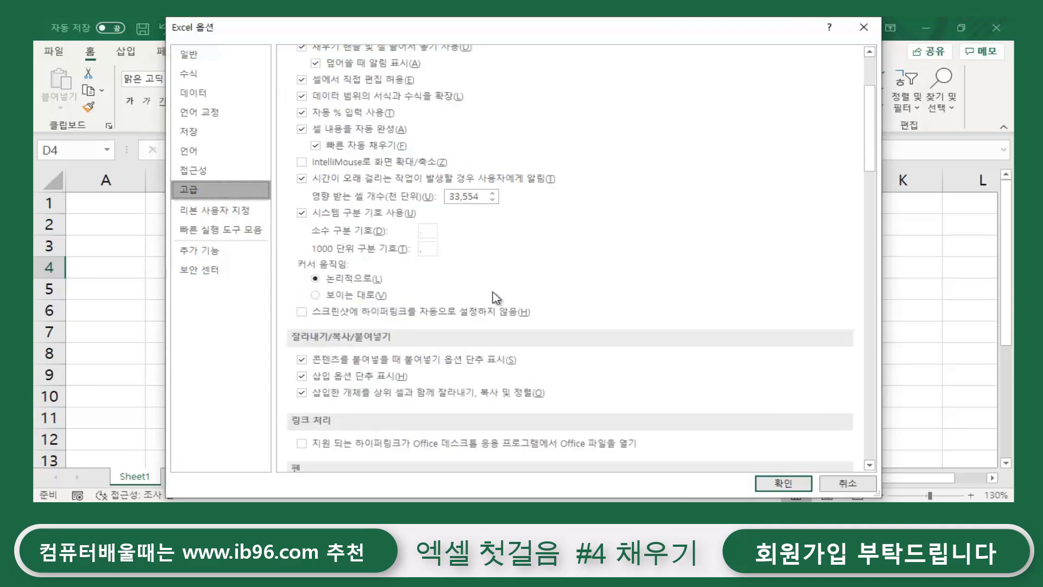
scroll(494, 296, down, 2)
scroll(495, 296, down, 2)
scroll(495, 296, down, 1)
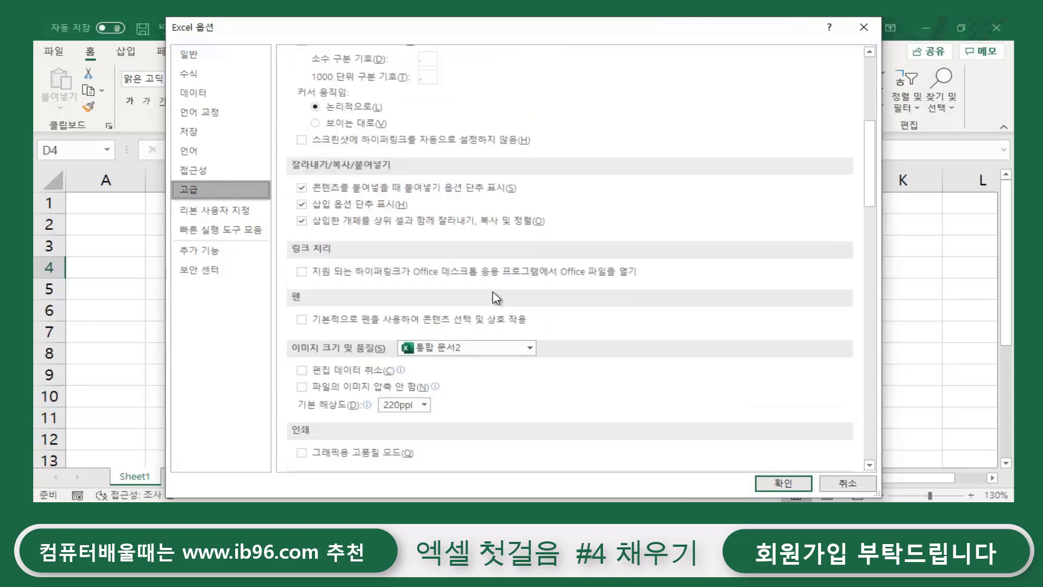
scroll(494, 296, down, 2)
scroll(494, 296, down, 2)
scroll(495, 297, down, 3)
scroll(495, 296, down, 1)
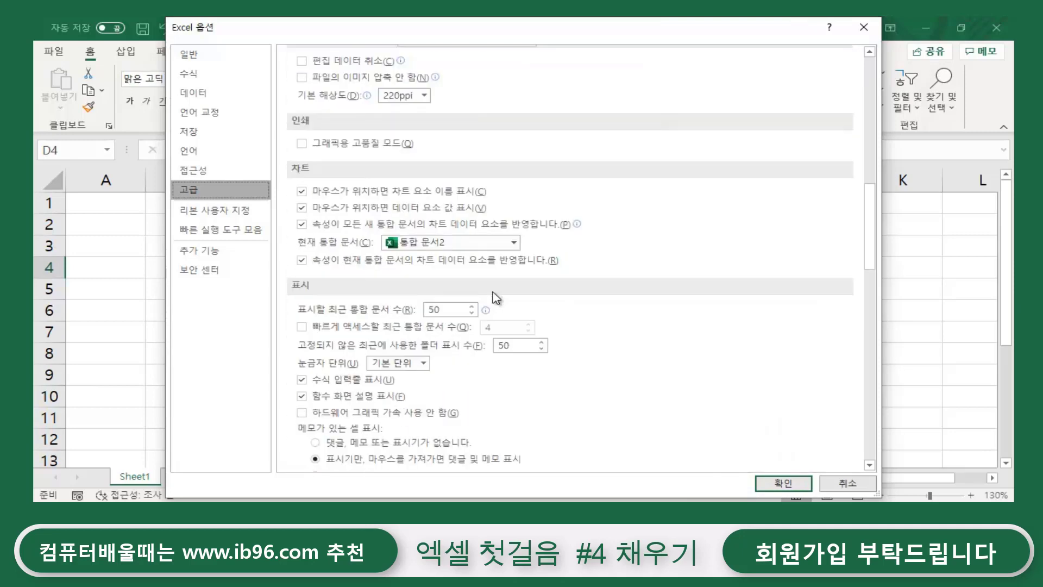
scroll(494, 296, down, 4)
scroll(494, 296, down, 1)
scroll(495, 296, down, 2)
scroll(495, 296, down, 3)
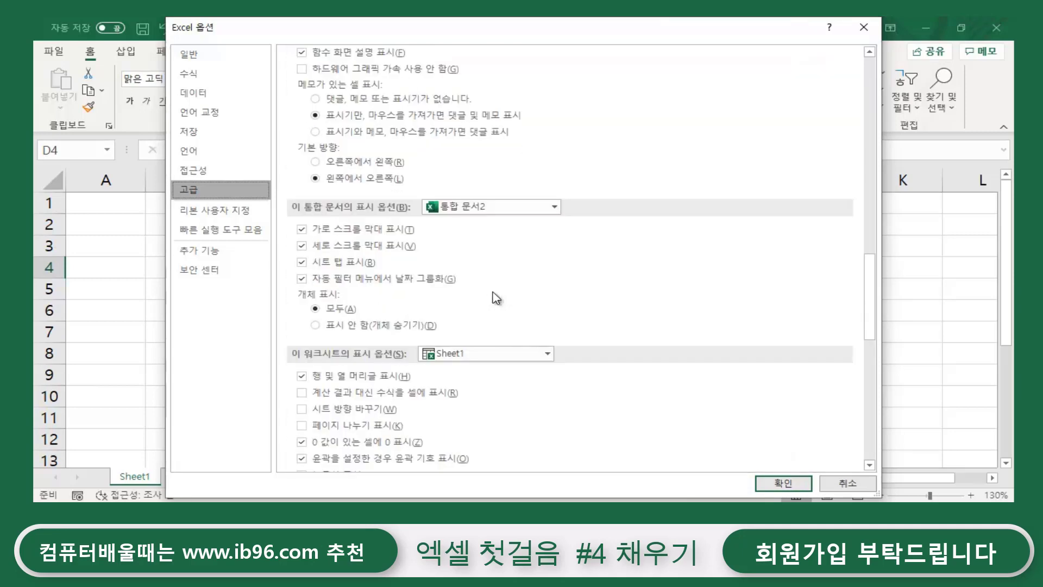
scroll(495, 296, down, 3)
scroll(494, 296, down, 3)
scroll(494, 297, down, 3)
scroll(494, 297, down, 3)
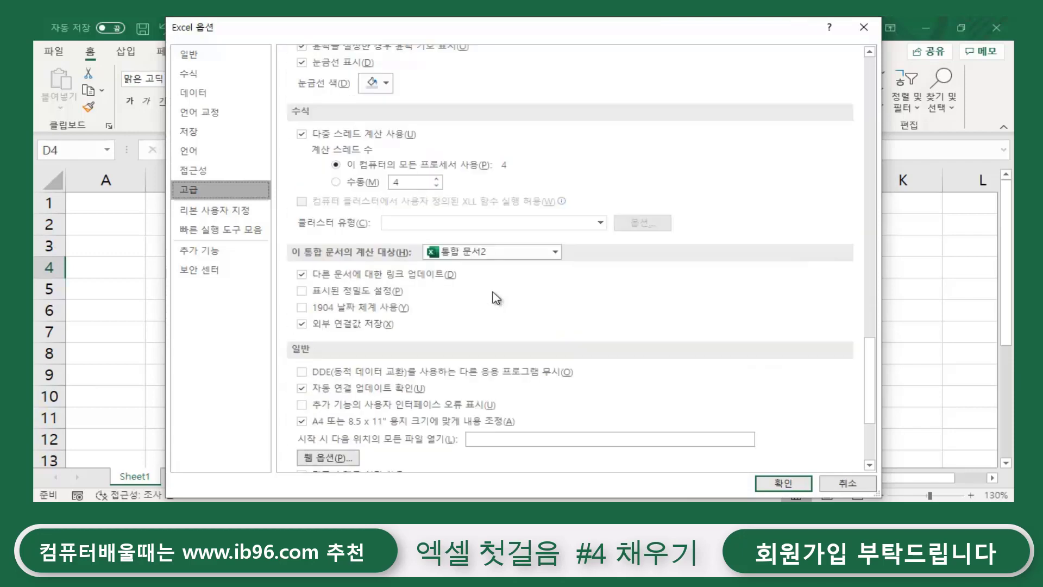
scroll(494, 298, down, 2)
scroll(494, 297, down, 2)
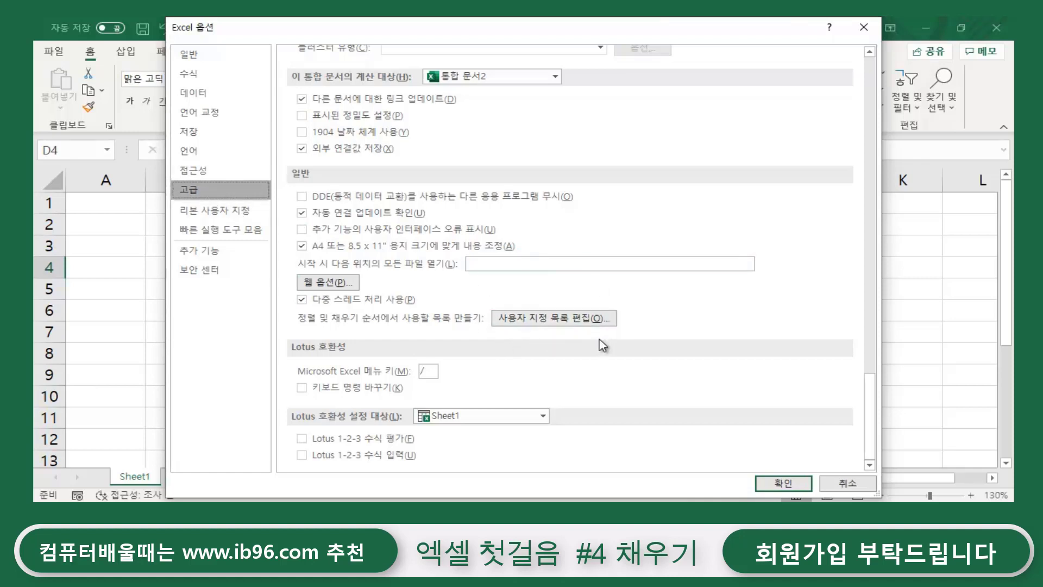
Step: Open Edit Custom Lists, browse the existing day, month and quarter lists, and move the dialog right
click(574, 323)
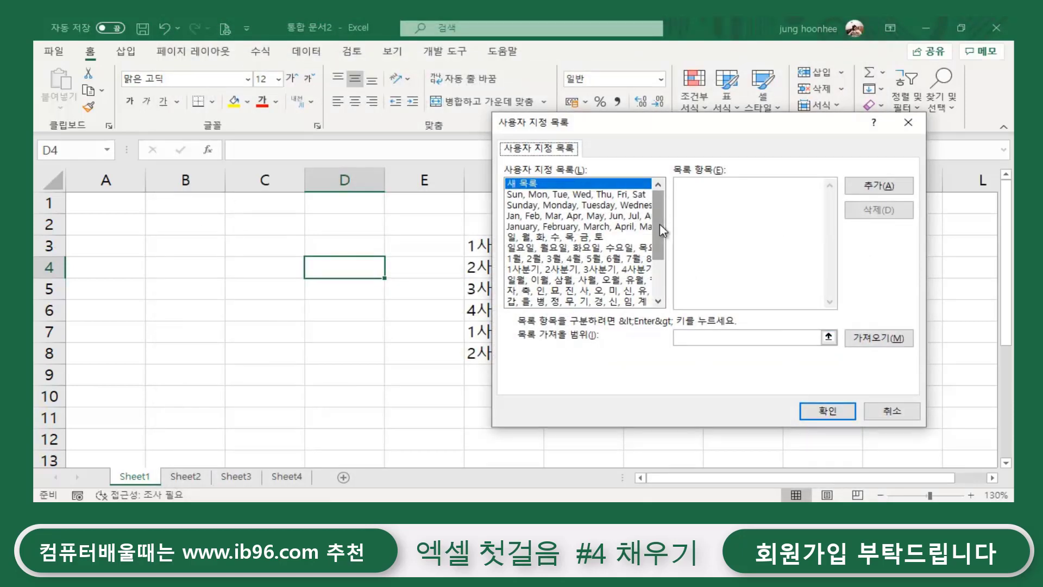
mouse_move(659, 231)
mouse_down()
mouse_move(658, 272)
mouse_move(648, 254)
mouse_move(562, 243)
mouse_up()
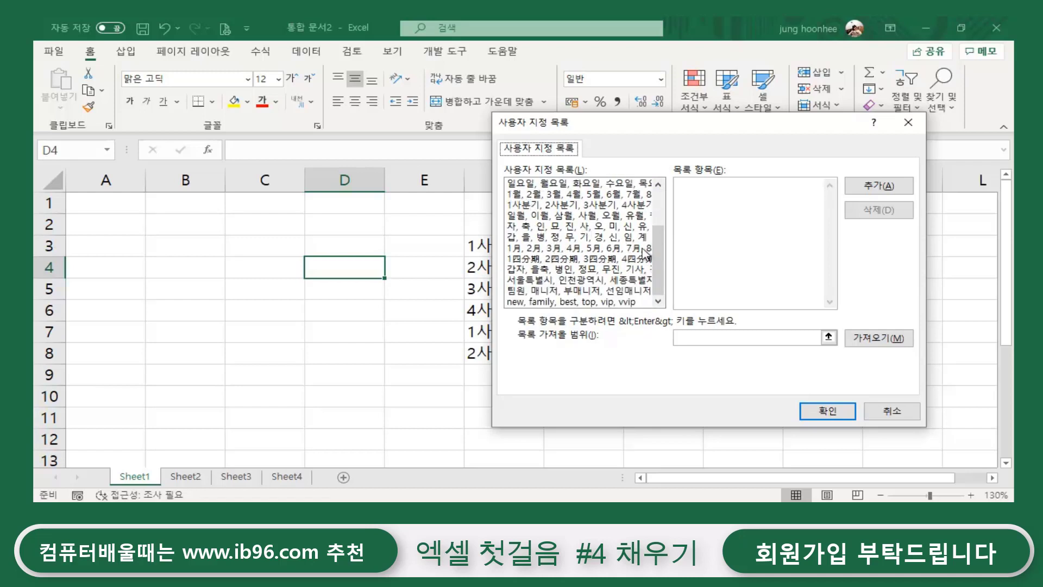
drag(654, 259, 526, 292)
drag(658, 259, 658, 218)
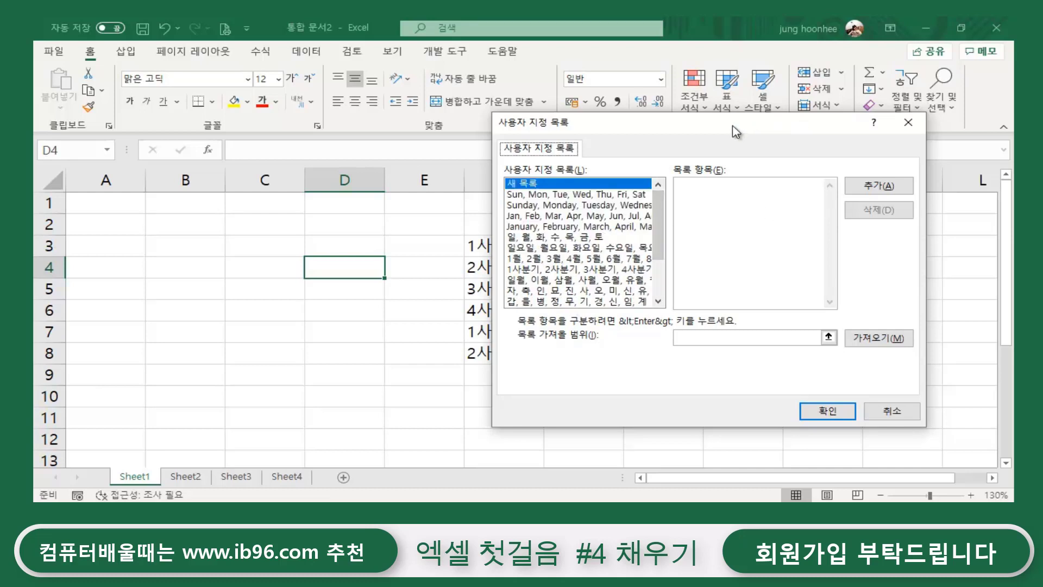
drag(733, 126, 787, 119)
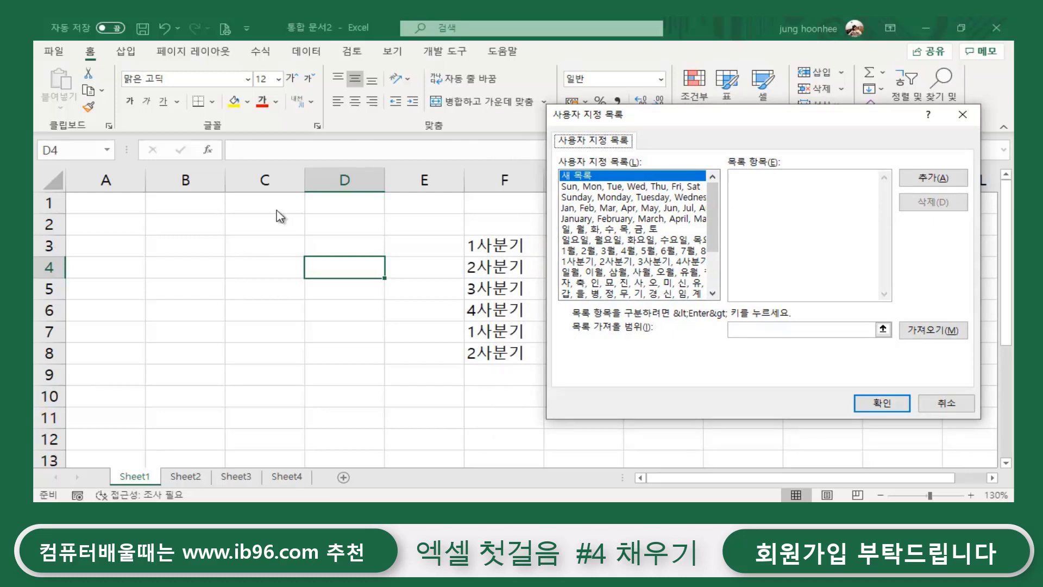
Step: Add the custom list 장미(노랑), 장미(빨강), 국화(노랑), 국화(흰색), 유리호프, 양귀비, 벤자민, 채송화, 꽃기린
click(774, 187)
text(장미)
text((노)
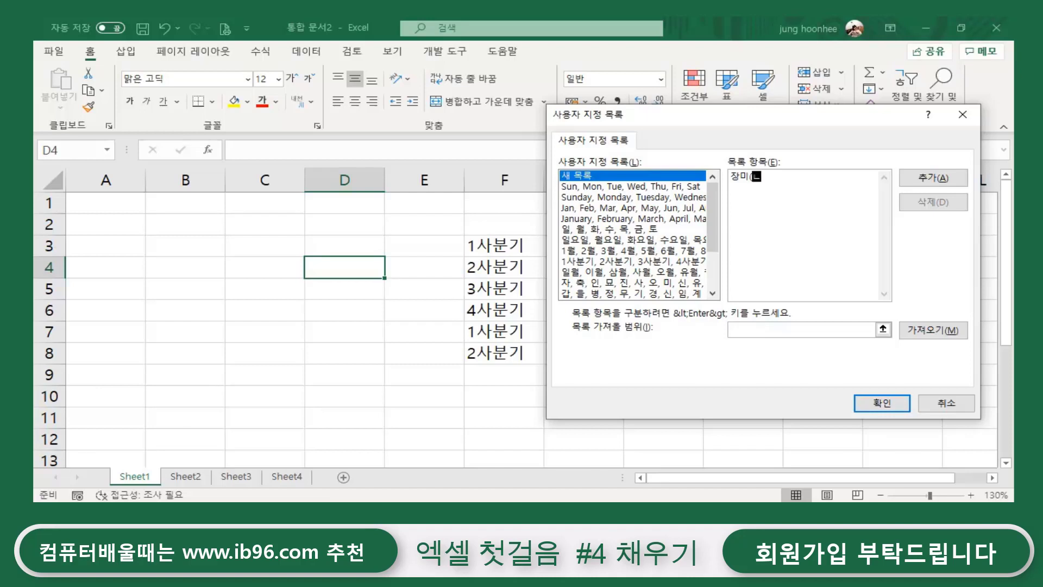
text(랑))
text(,)
text(장미)
text((빨강)
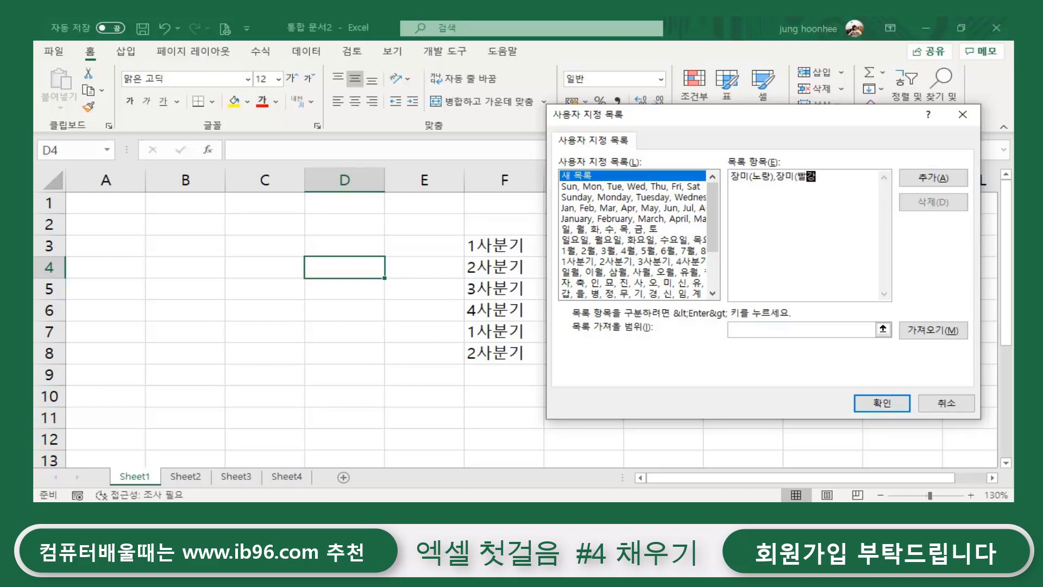
text(),국)
text(화()
text(노랑)
text(),국호)
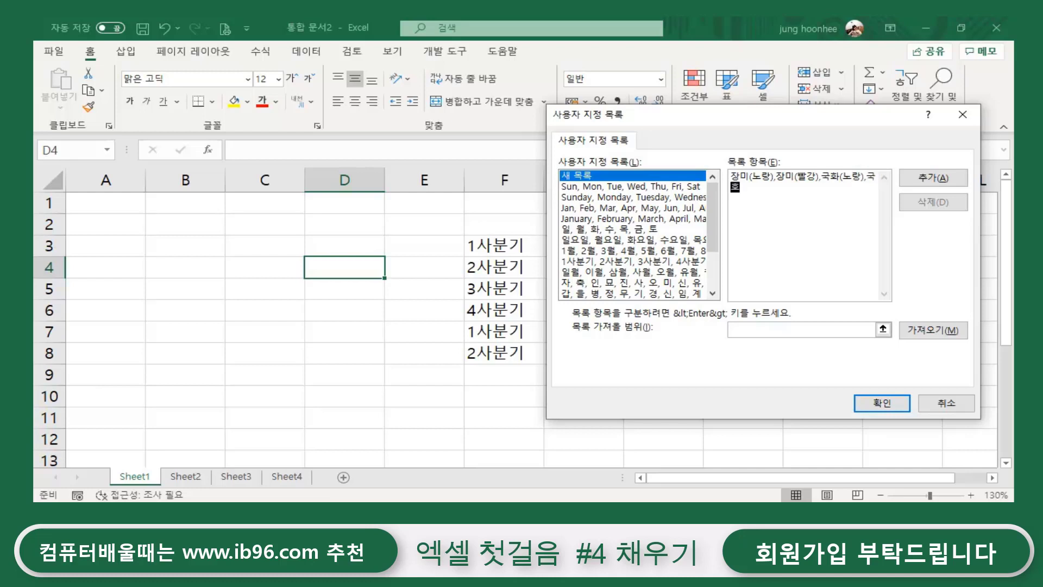
text(화주)
key(BackSpace)
text(()
text(흰색))
text(,)
text(유리)
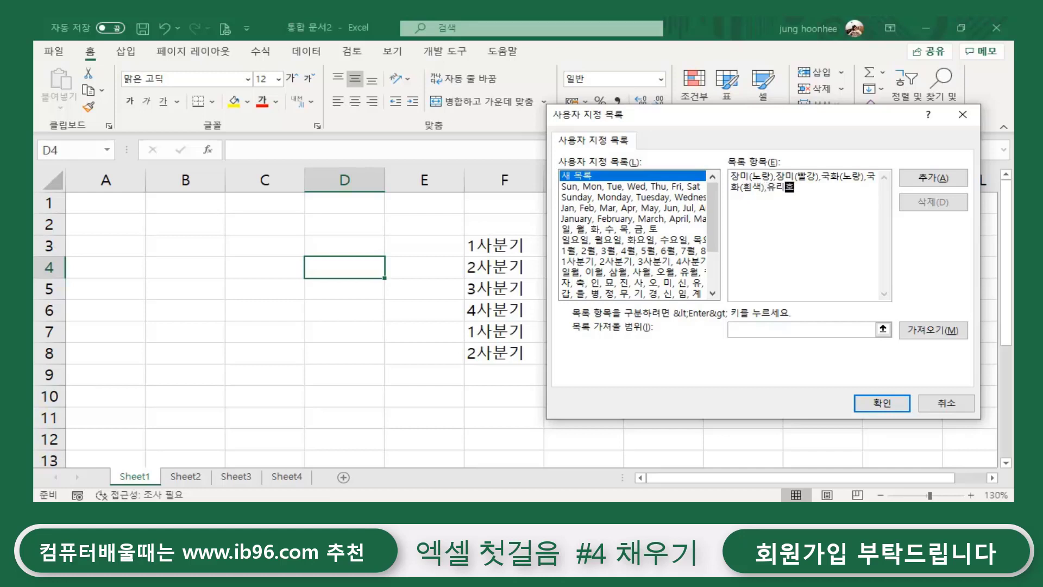
text(호프)
text(양귀)
text(비,)
text(벤)
text(자민)
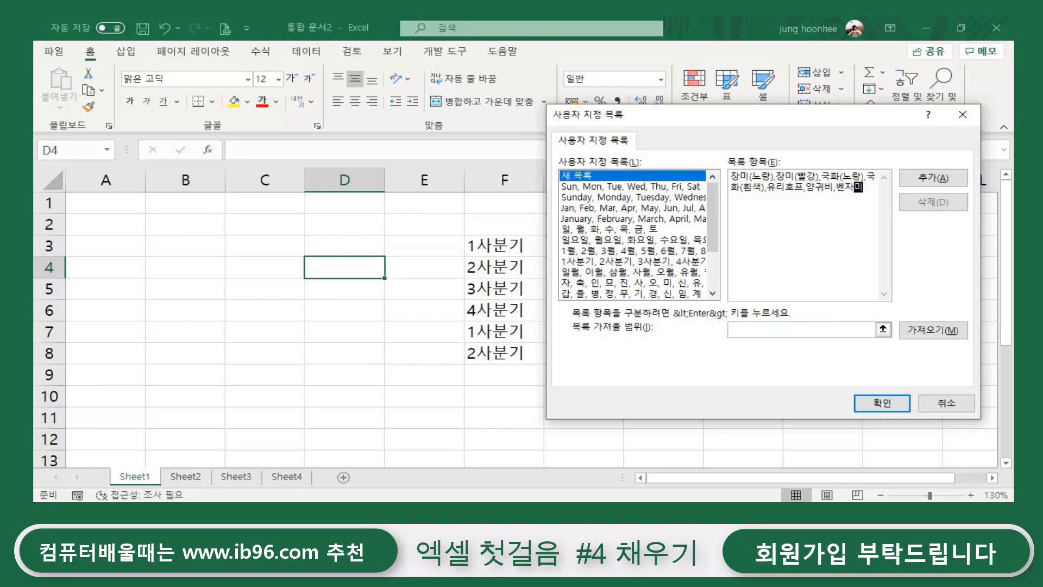
text(,)
text(채송)
text(화)
text(,)
text(꼭)
text(ㄱ)
key(BackSpace)
key(BackSpace)
text(꽃)
key(BackSpace)
text(꽃기린)
click(933, 179)
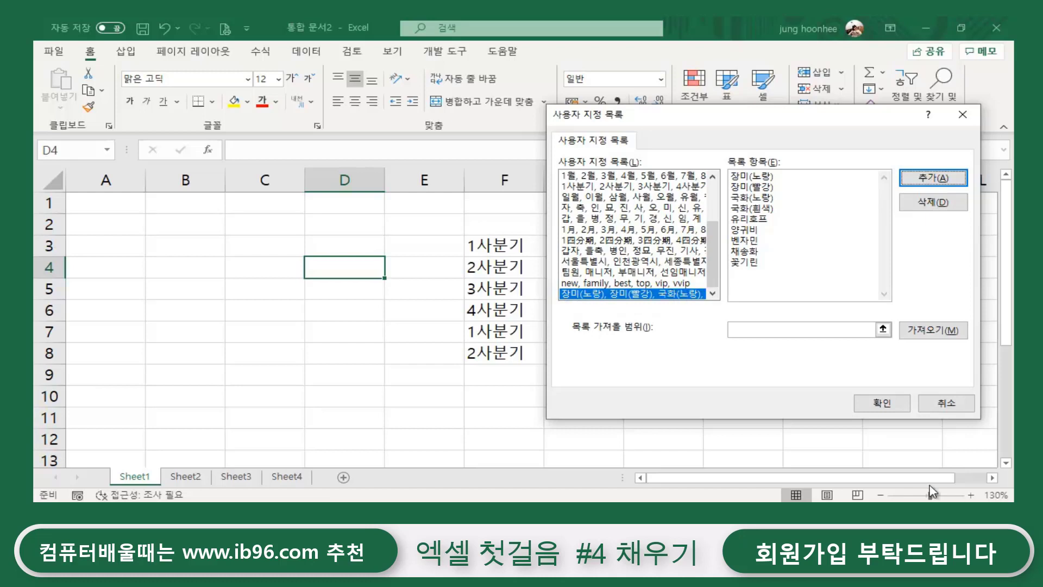
Step: Confirm the Custom Lists and Excel Options dialogs with OK
click(883, 404)
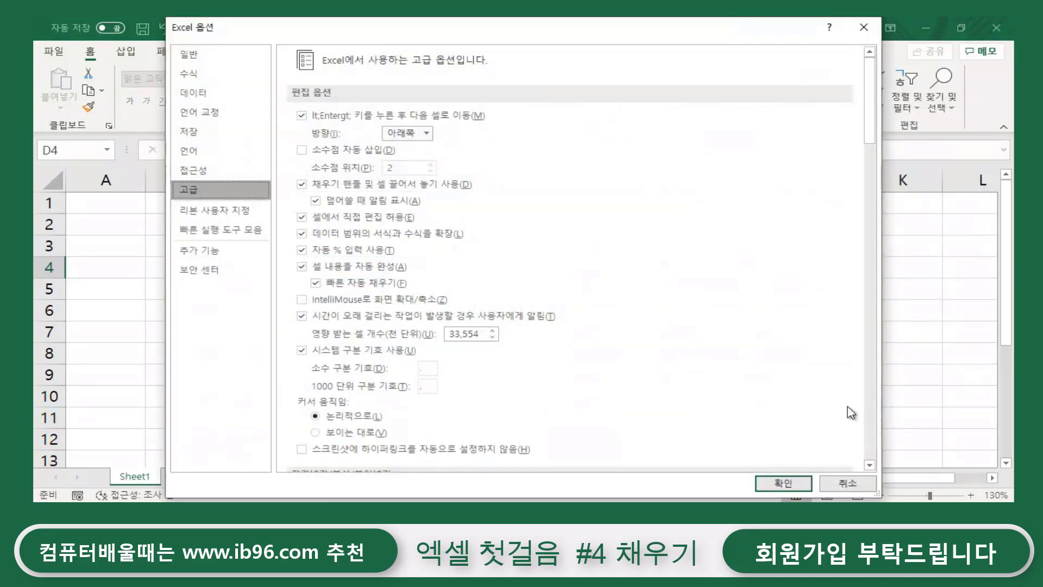
click(794, 483)
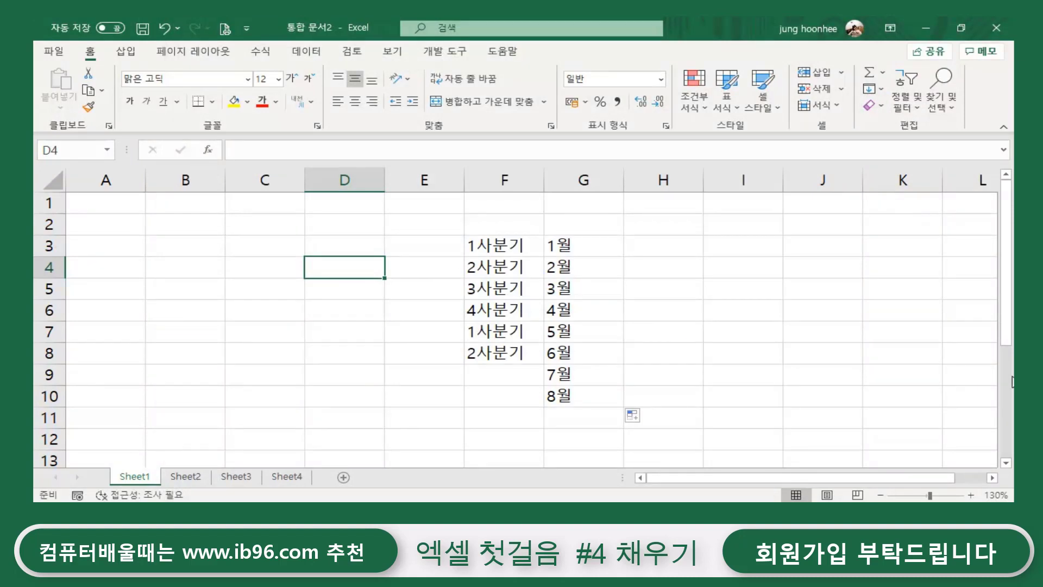
Step: Enter the header 품목 in cell B3
click(693, 299)
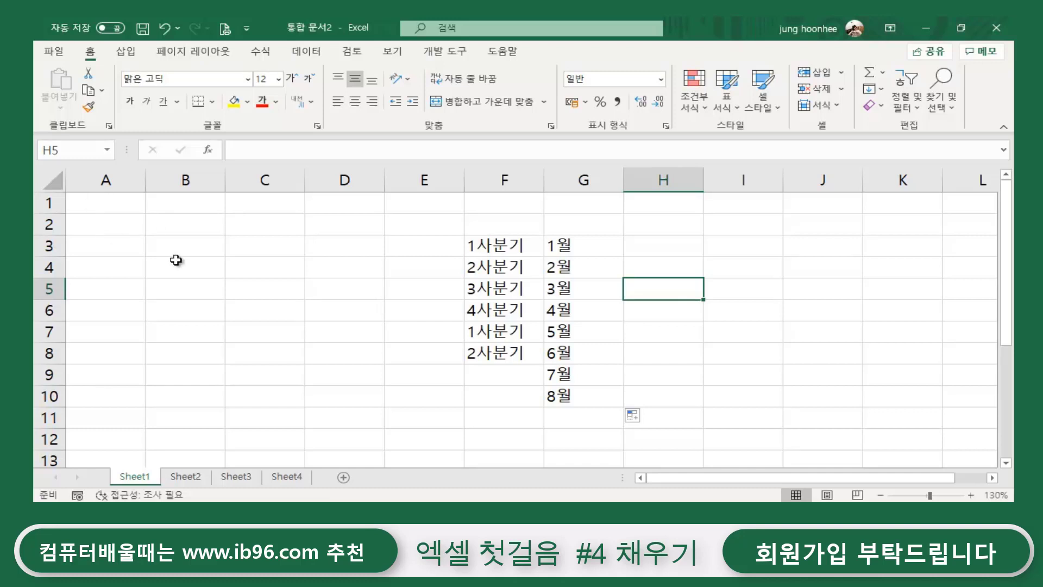
click(189, 248)
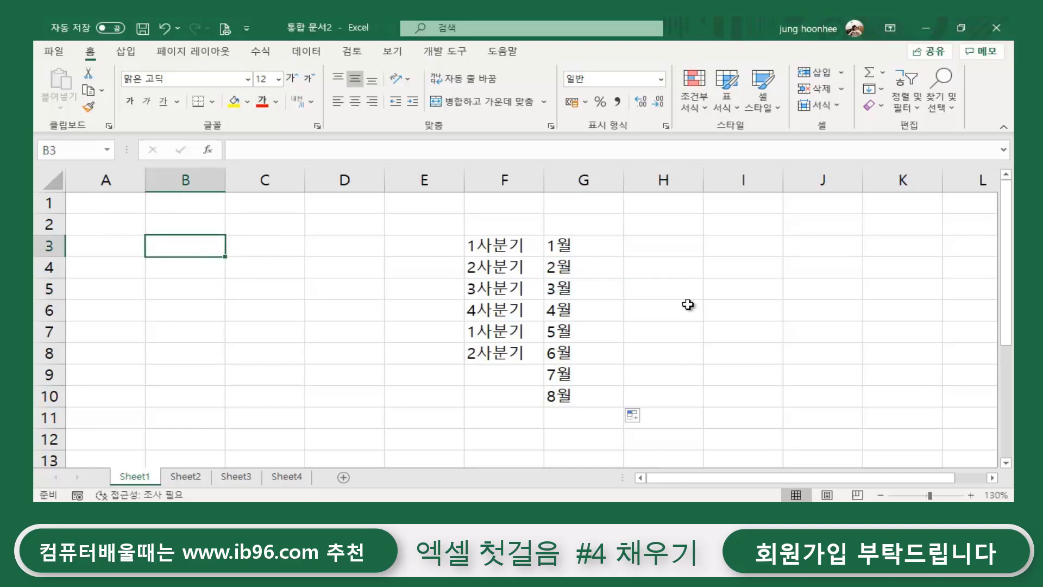
text(품목)
key(Return)
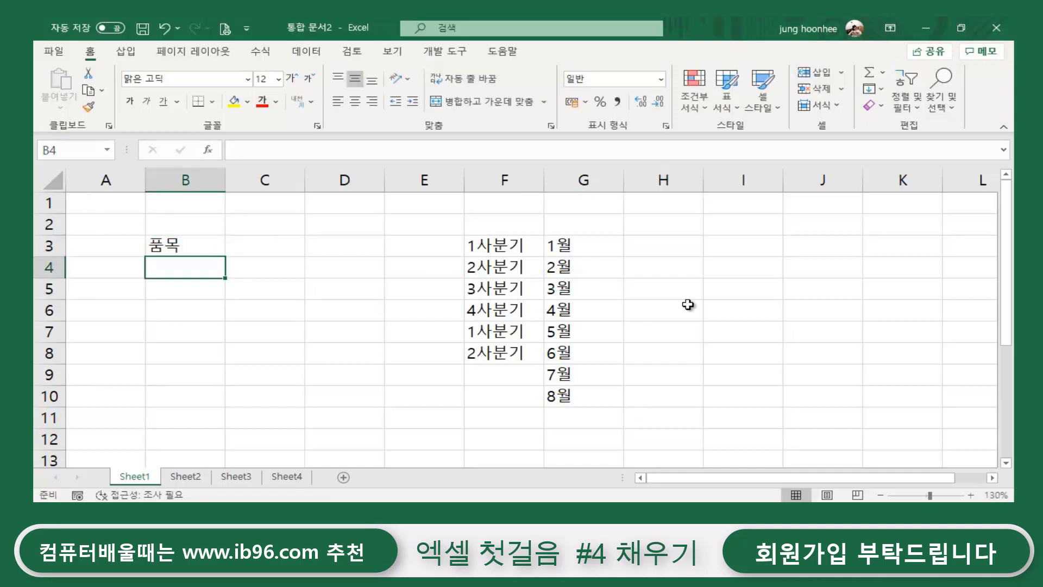
Step: Enter 국화(노랑) in B4 and fill the flower list down to B11
text(국화)
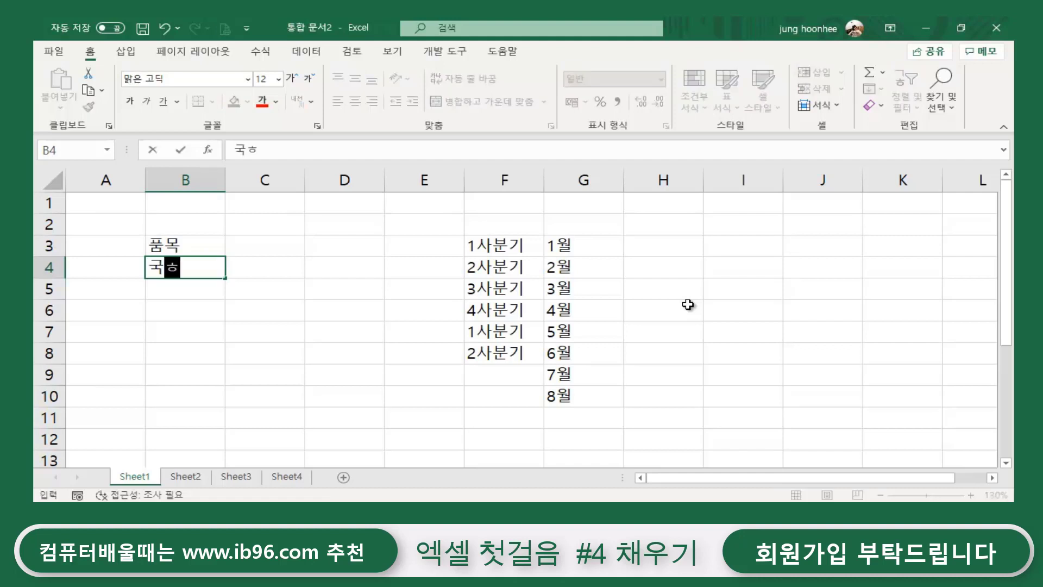
text((노)
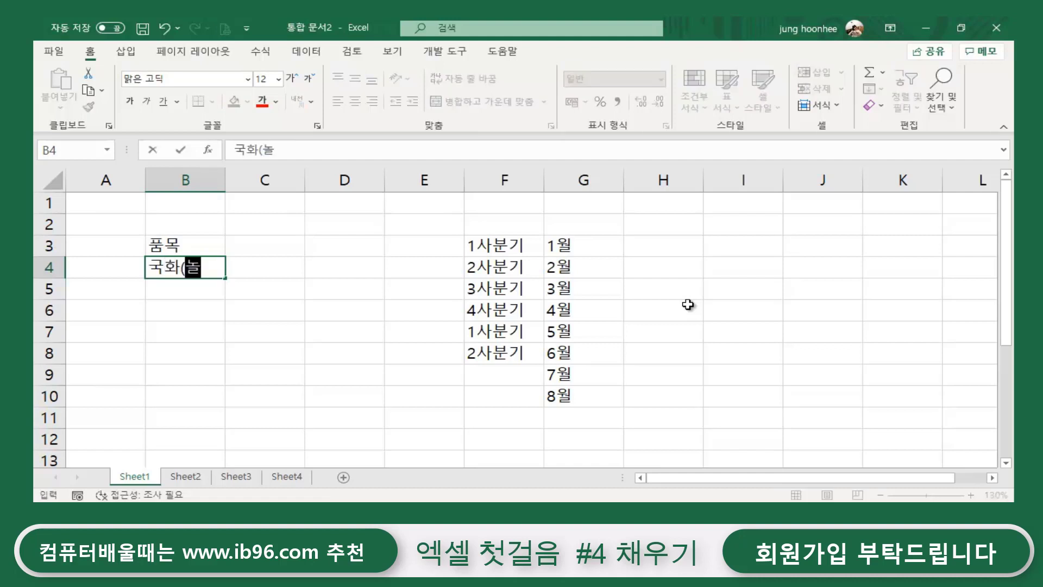
text(랑)
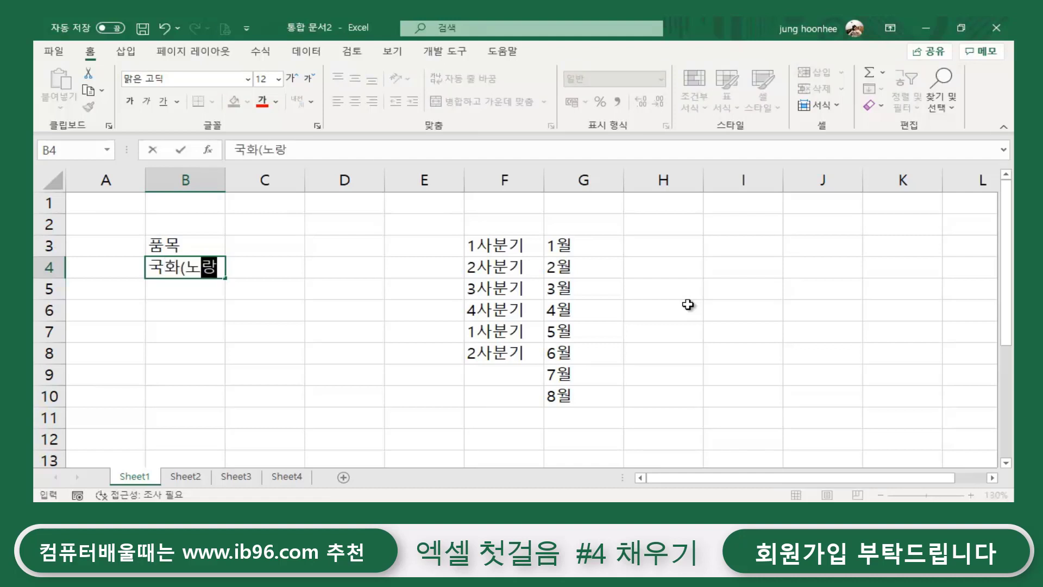
text())
key(Return)
click(184, 263)
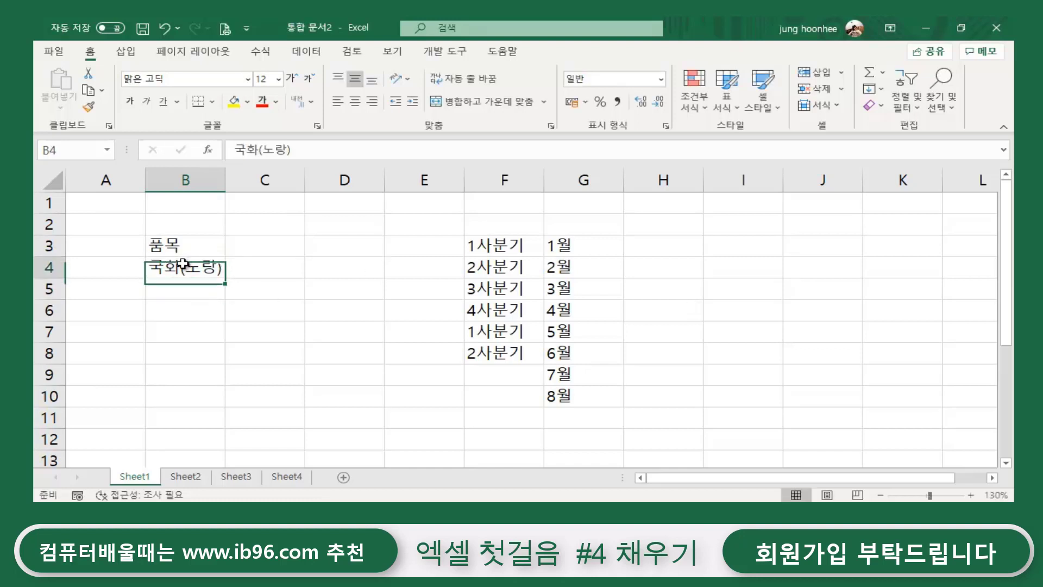
drag(226, 279, 214, 429)
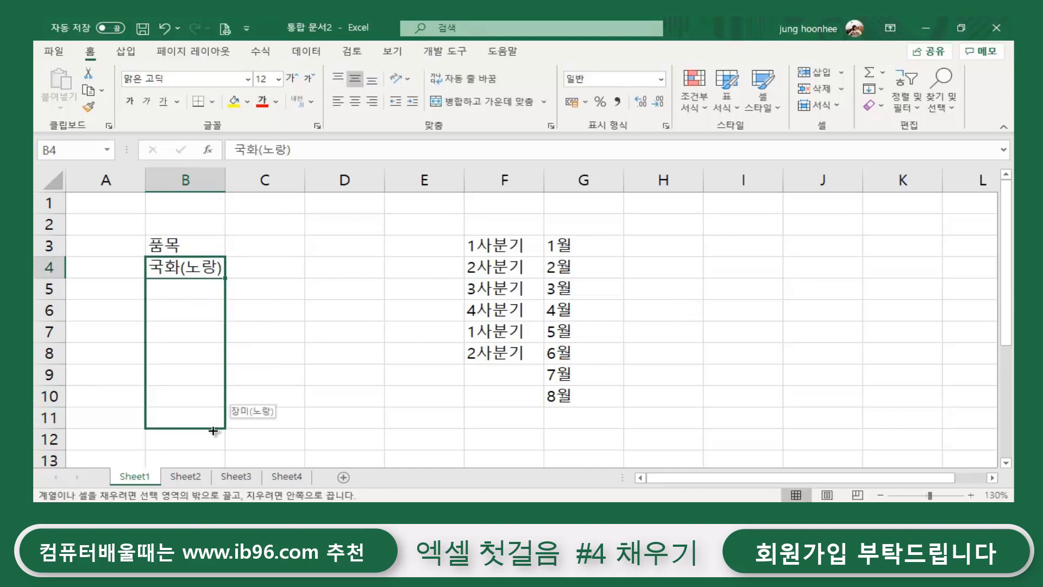
click(312, 375)
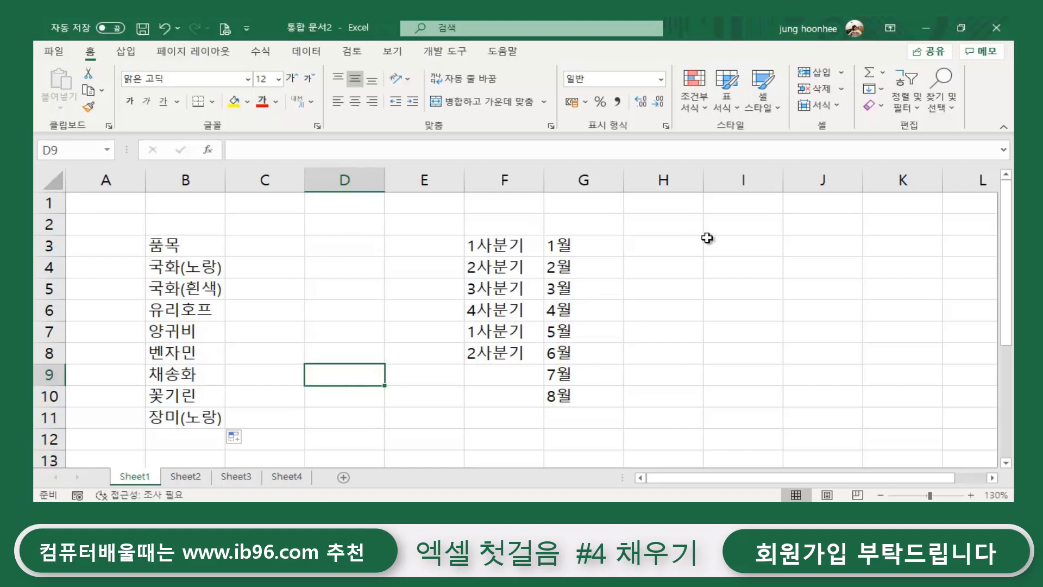
click(660, 247)
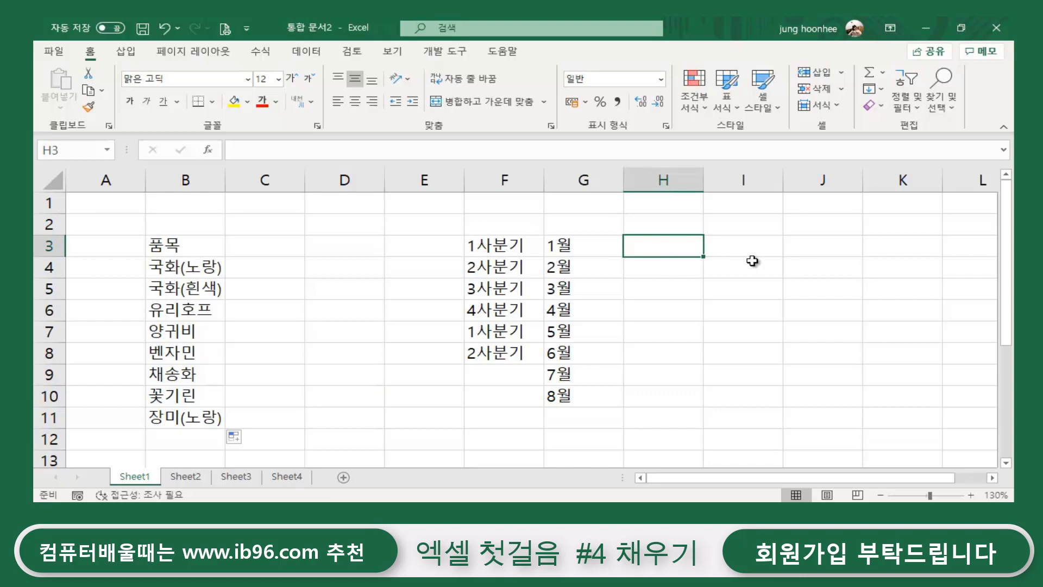
click(326, 311)
click(787, 371)
click(743, 272)
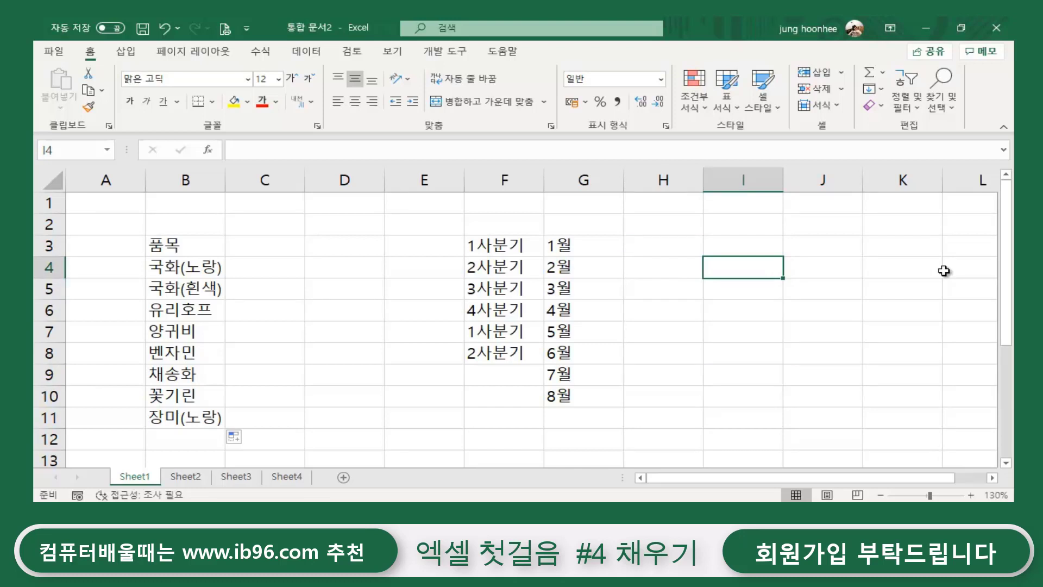
Step: Enter the job titles 사원, 주임 and 대리 into I4:I6
text(사원)
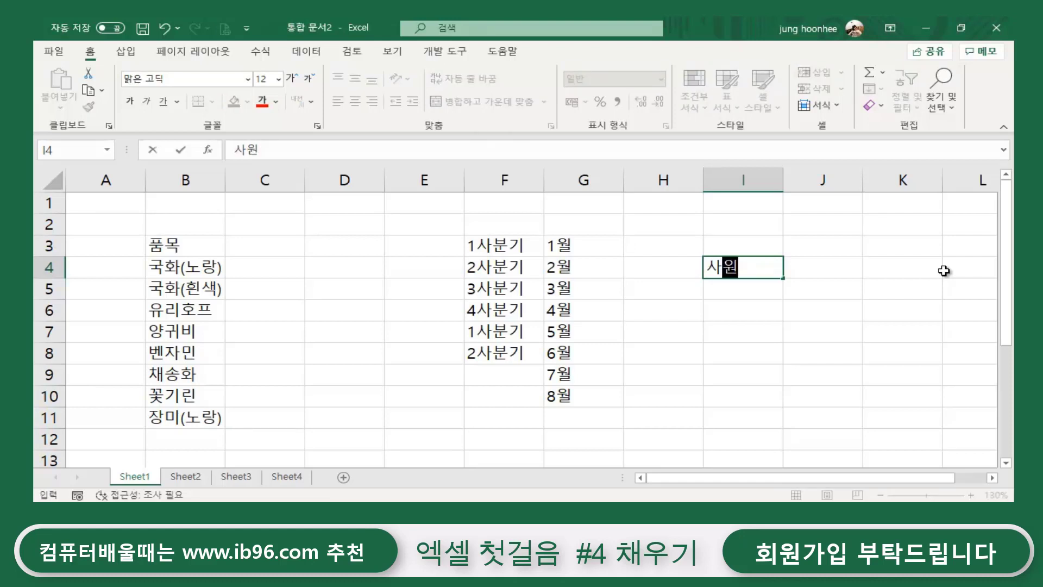
key(Return)
text(주임)
key(Return)
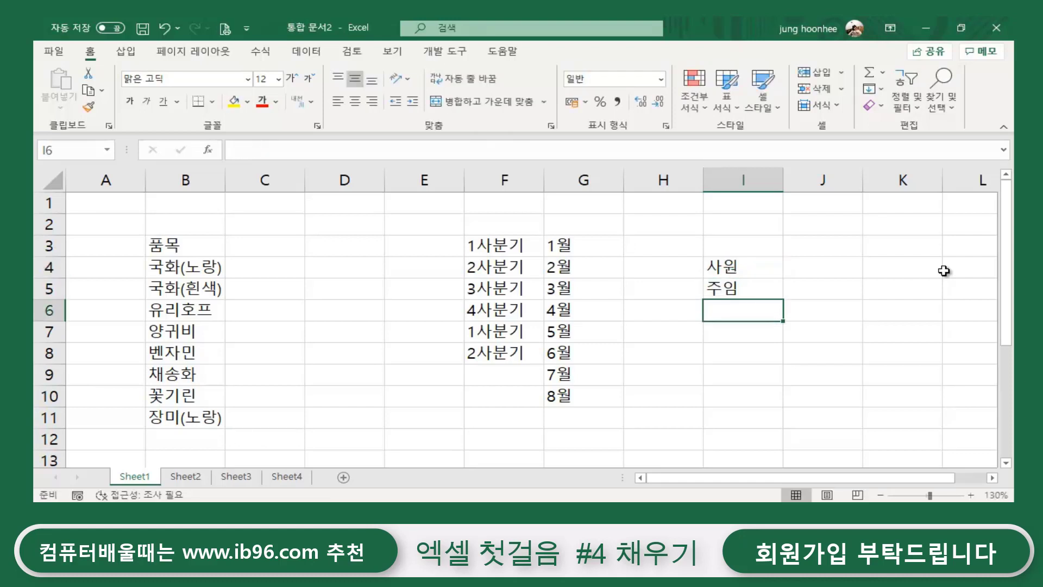
text(대리)
key(Return)
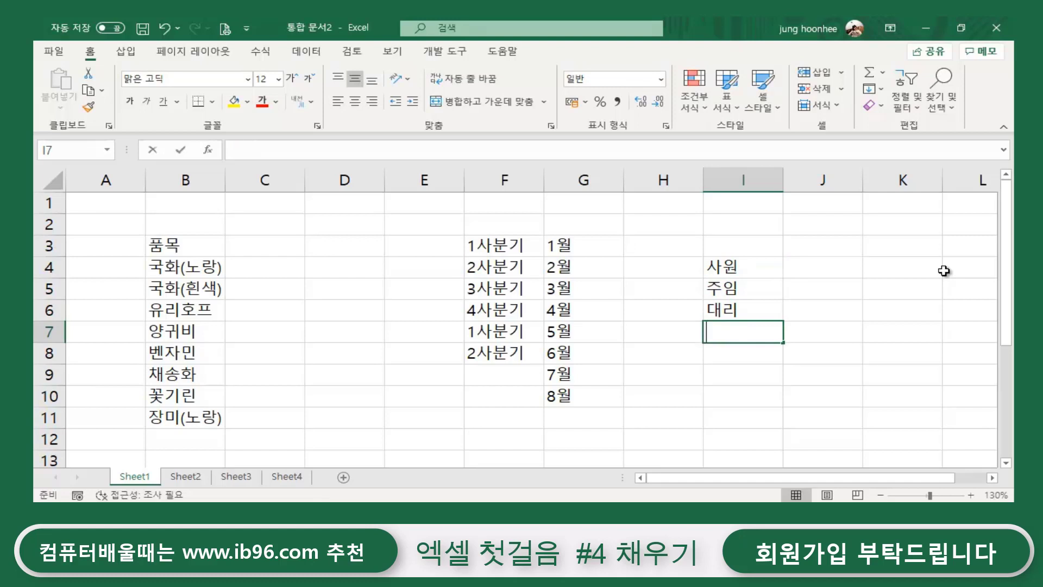
Step: Add 과장, 차장 and 선임 in I7:I9, fixing the order, then select the titles
text(차장)
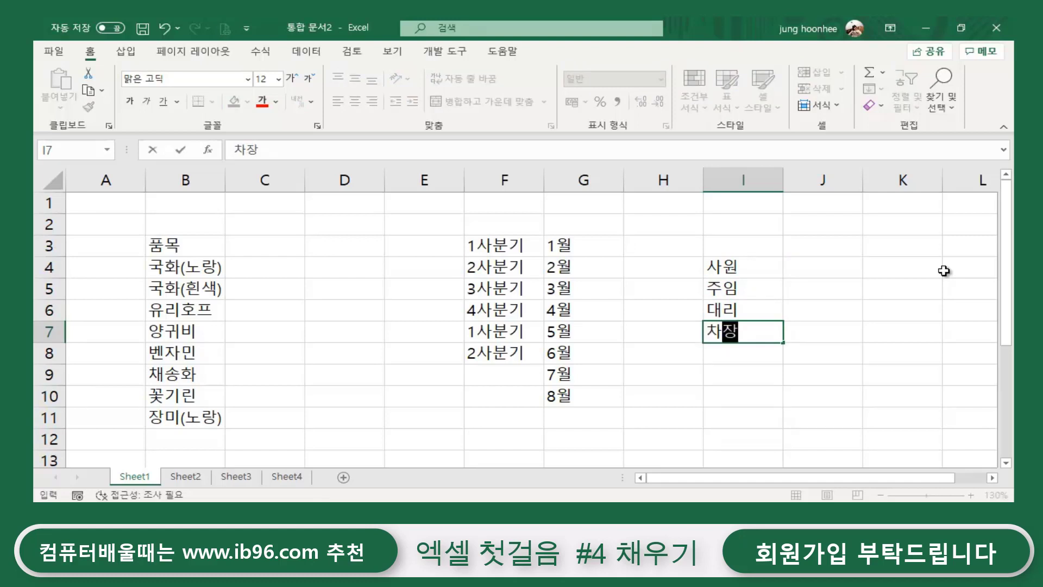
key(Return)
text(ㄱ)
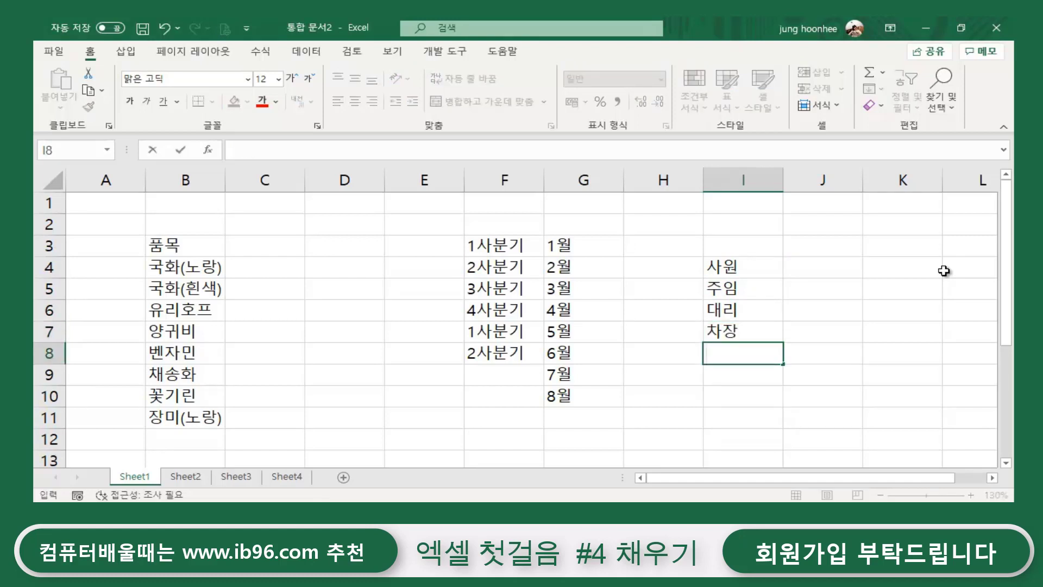
key(Up)
key(Up)
key(Down)
text(ㄱ)
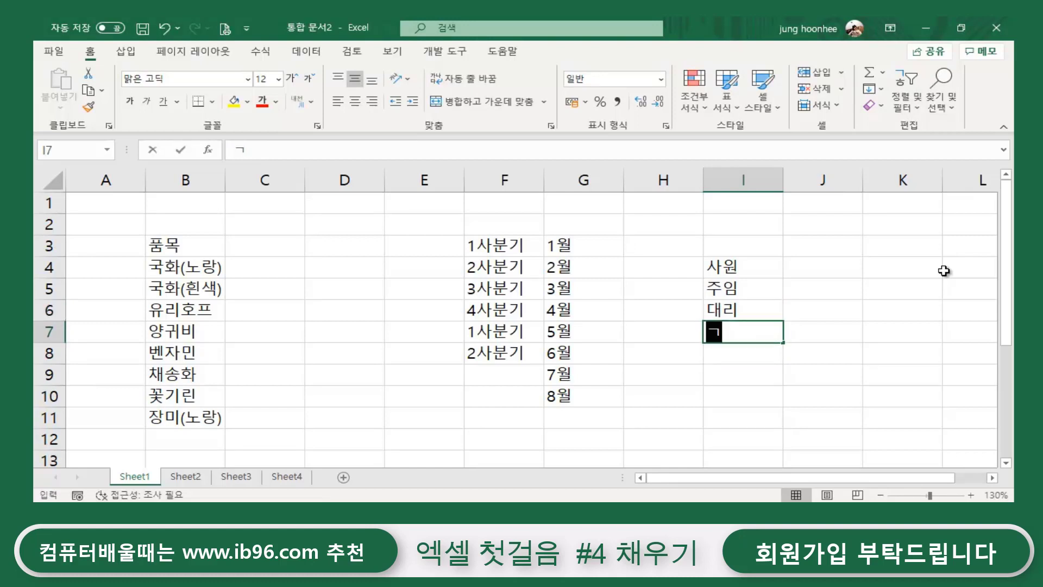
text(과장)
key(Return)
text(차장)
key(Return)
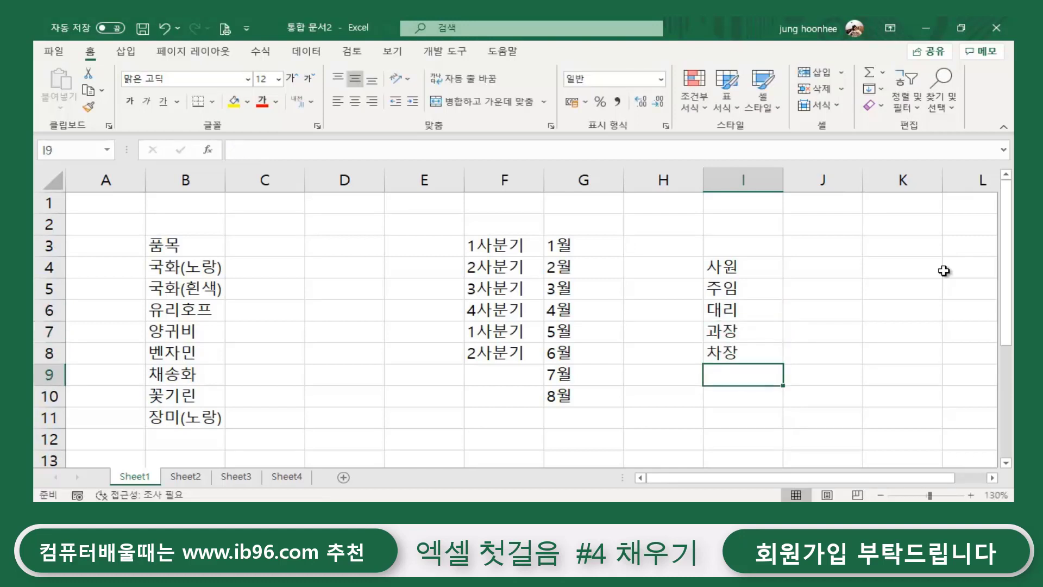
text(선임)
key(Return)
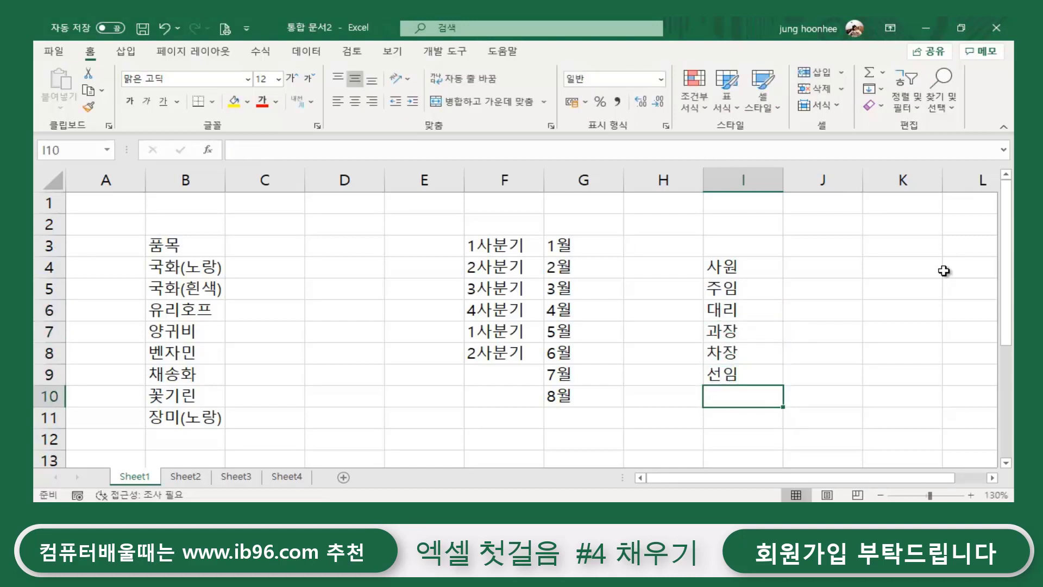
drag(726, 265, 728, 380)
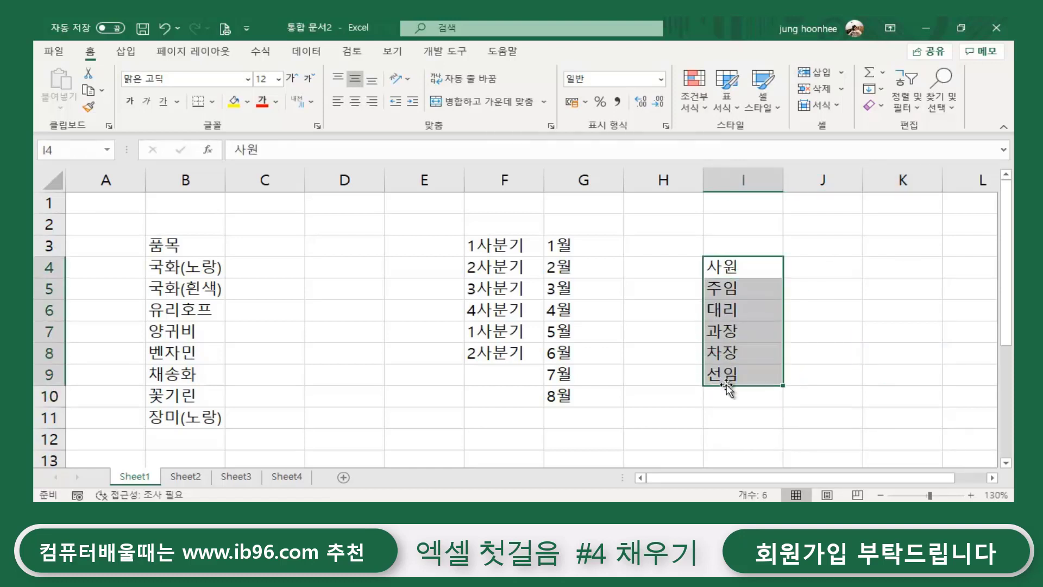
click(733, 266)
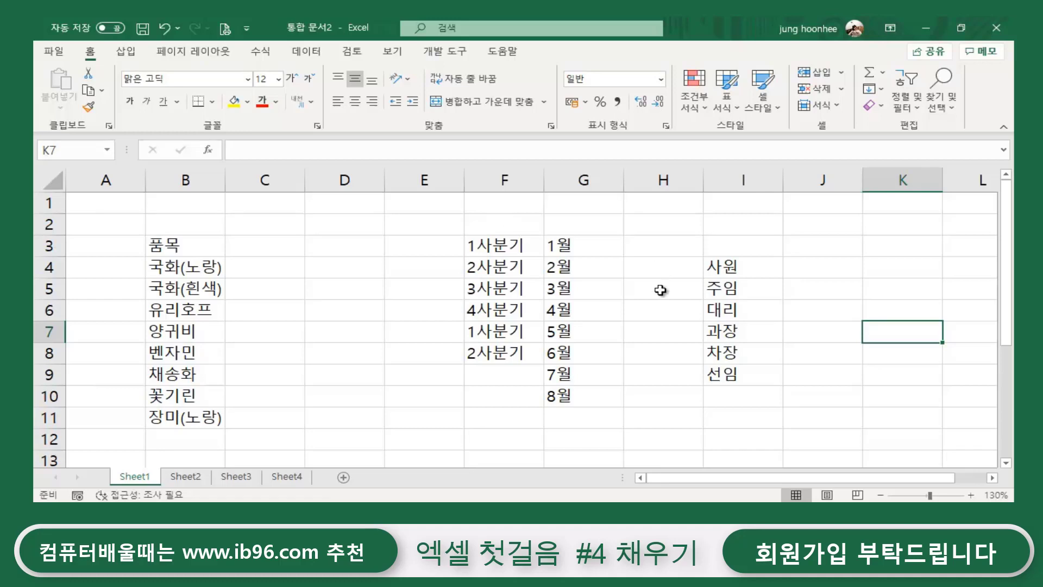
click(350, 279)
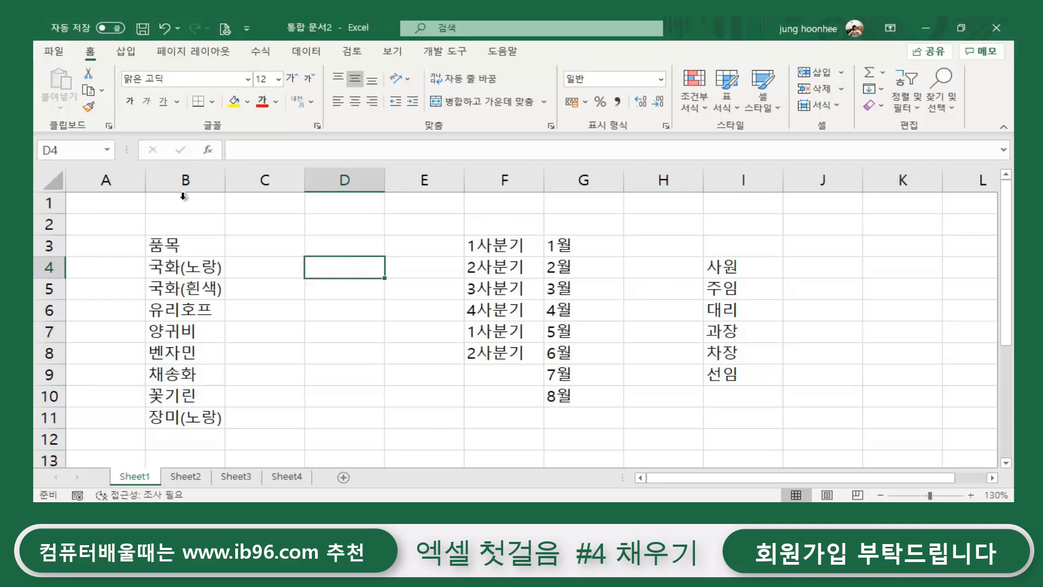
Step: Open Excel Options from the File screen and show the 고급 (Advanced) page
click(46, 51)
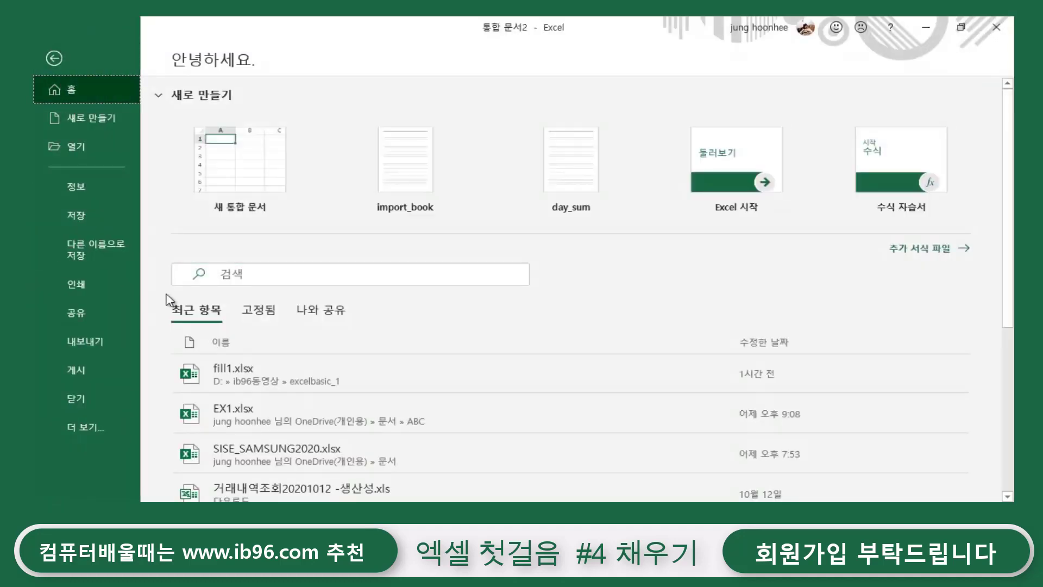
click(83, 426)
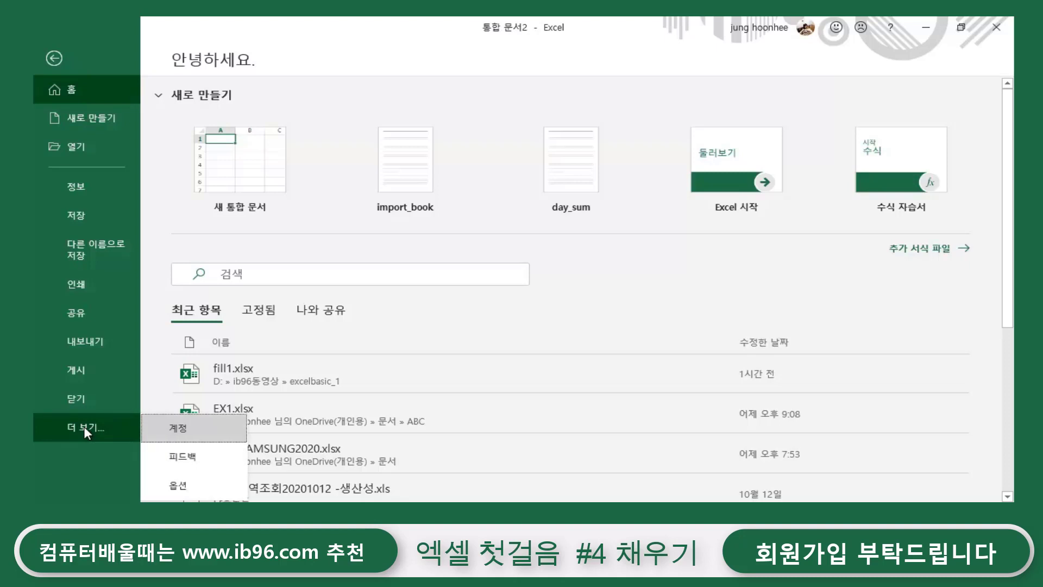
click(185, 489)
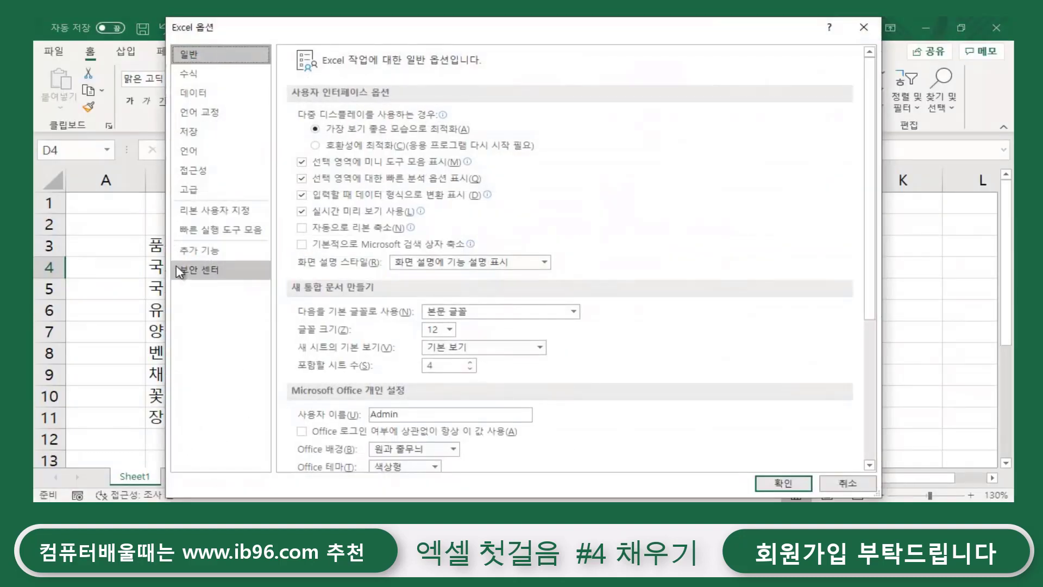
click(190, 189)
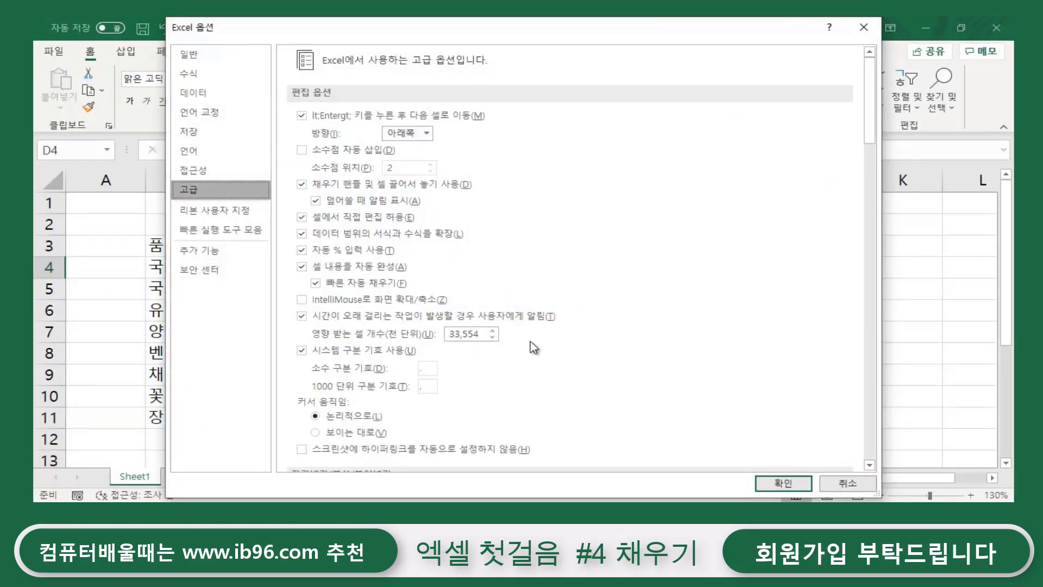
Step: Scroll down to the 일반 section and open the custom lists editor
scroll(558, 355, down, 3)
scroll(437, 280, down, 4)
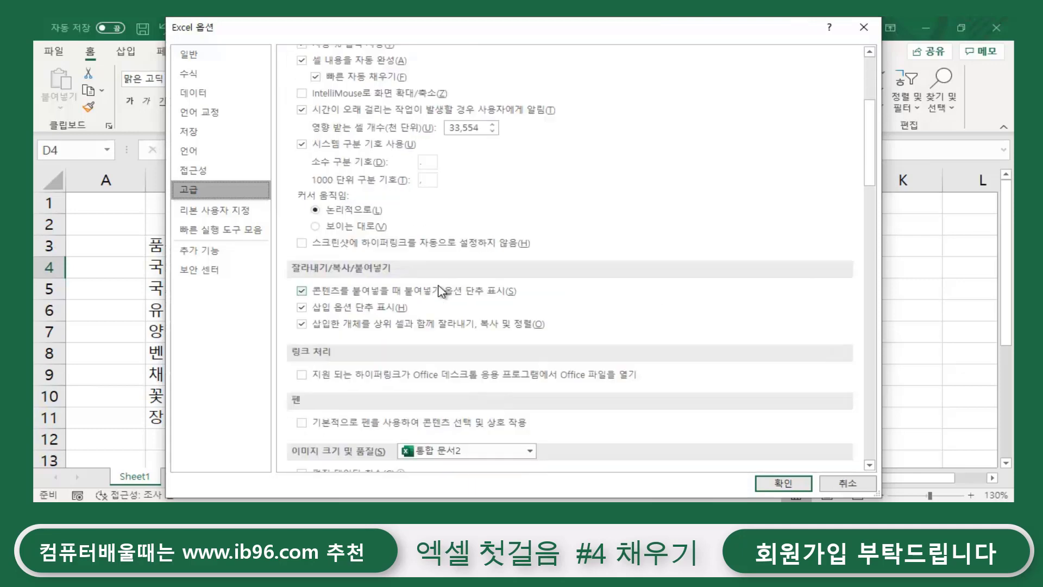
scroll(442, 272, down, 3)
scroll(449, 340, down, 3)
scroll(449, 339, down, 3)
scroll(443, 353, down, 3)
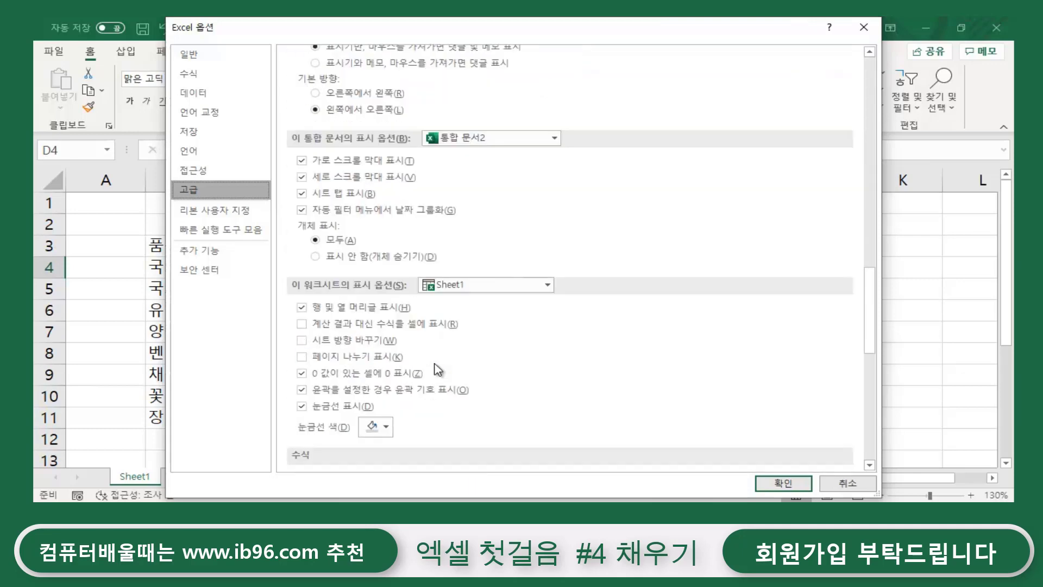
scroll(437, 364, down, 3)
scroll(435, 365, down, 3)
scroll(438, 369, down, 4)
scroll(545, 333, down, 1)
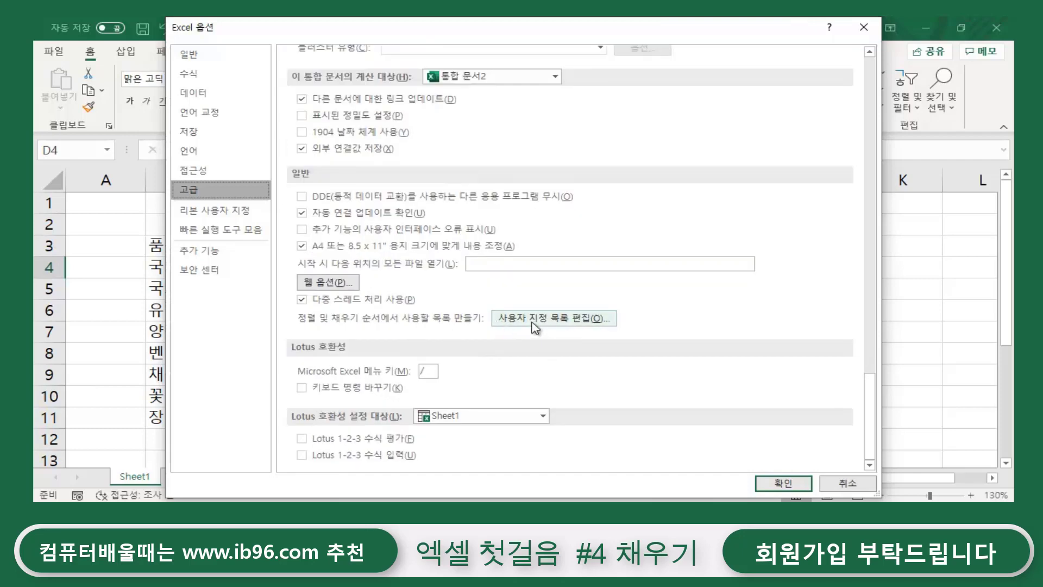
click(567, 325)
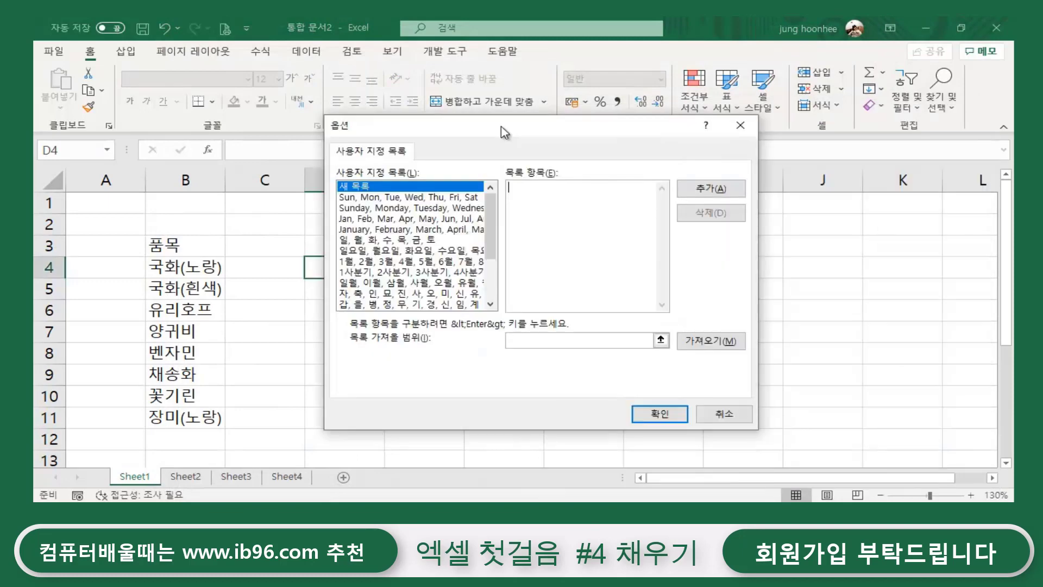
Step: Import $I$4:$I$9 as a new custom list and confirm both dialogs
drag(506, 123, 293, 125)
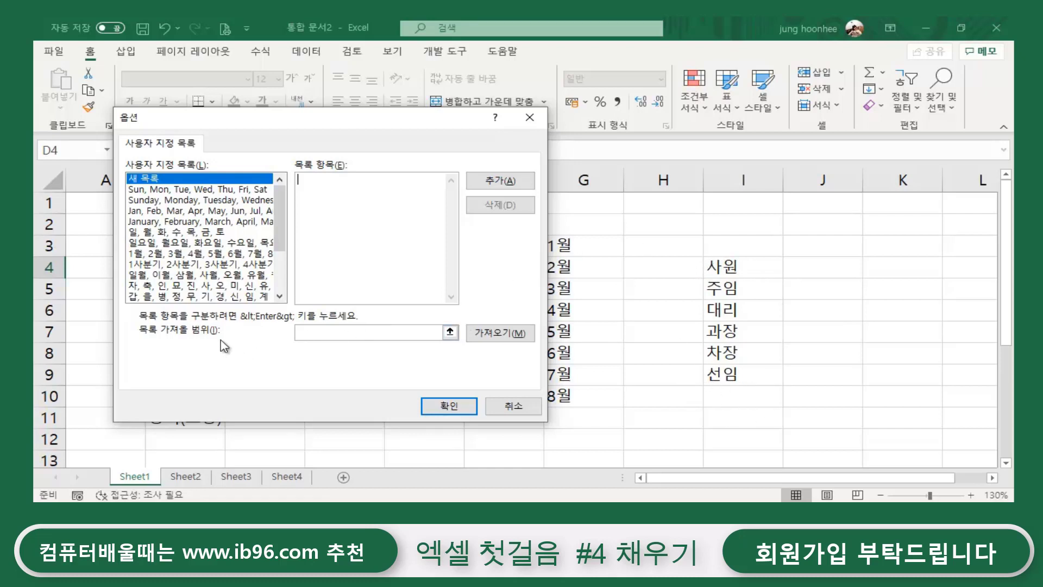
click(319, 333)
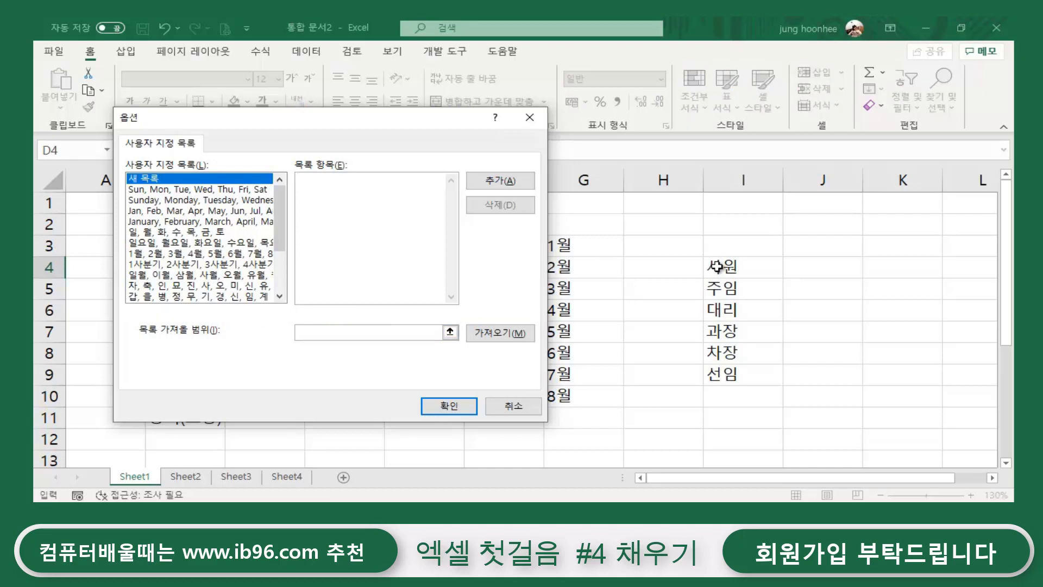
drag(716, 266, 716, 375)
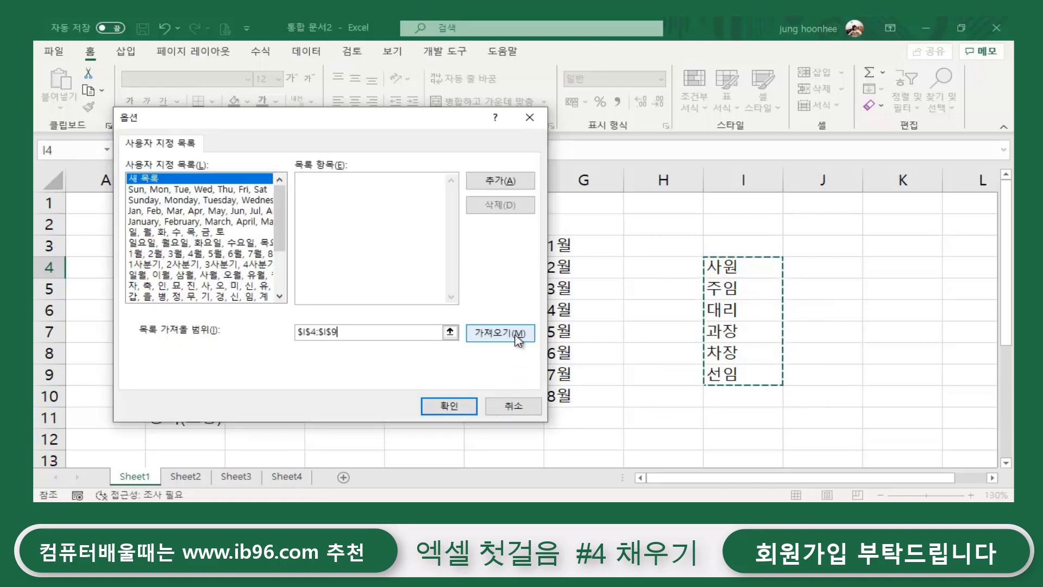
click(513, 332)
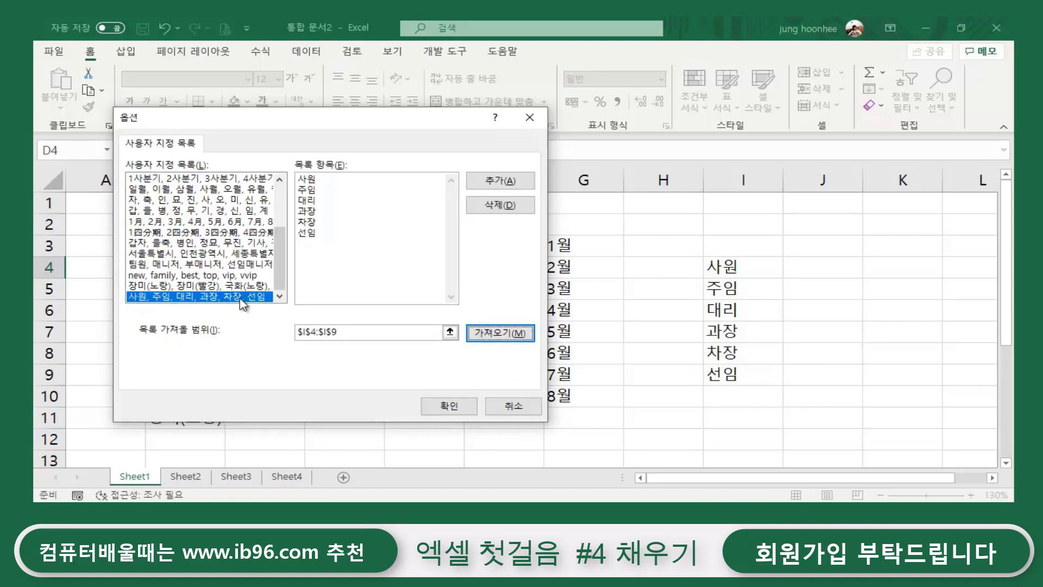
click(449, 405)
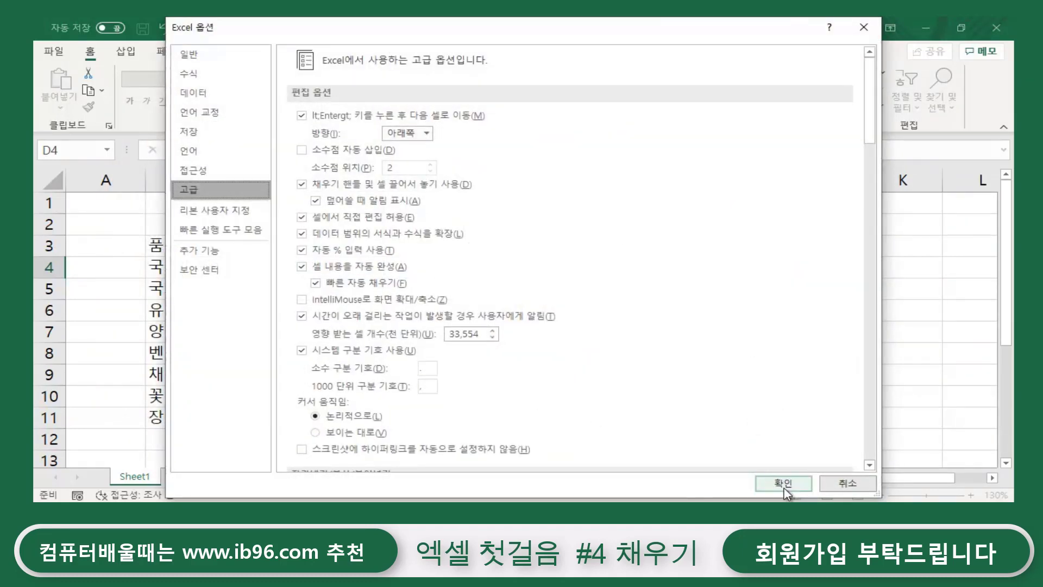
click(784, 483)
Step: Clear the typed job titles from I4:I9
click(698, 417)
click(720, 435)
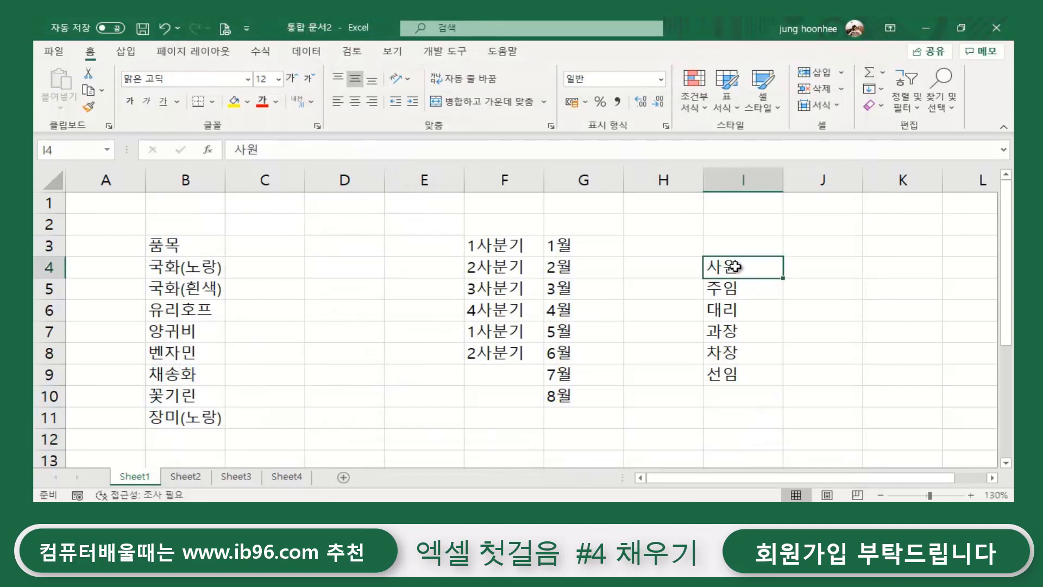
drag(729, 268, 739, 379)
key(Delete)
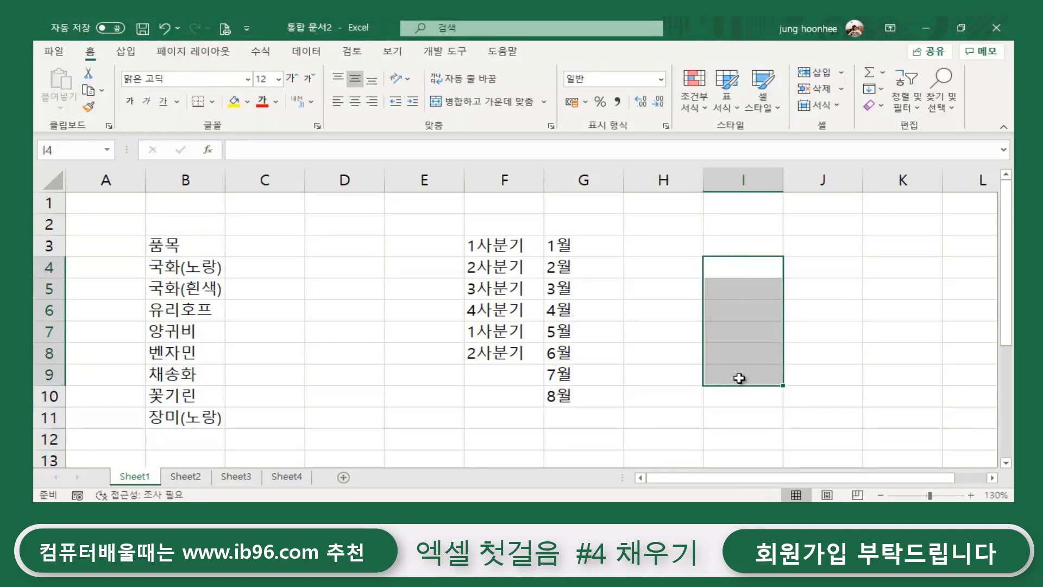
click(866, 299)
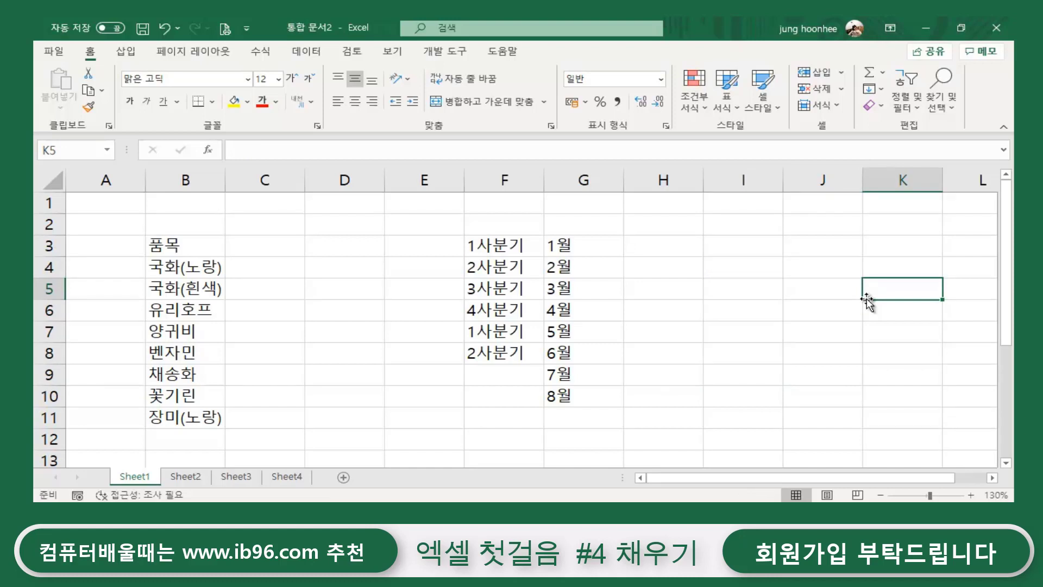
Step: Type 사원 in I3 and fill down to I10 using the new custom list
click(736, 248)
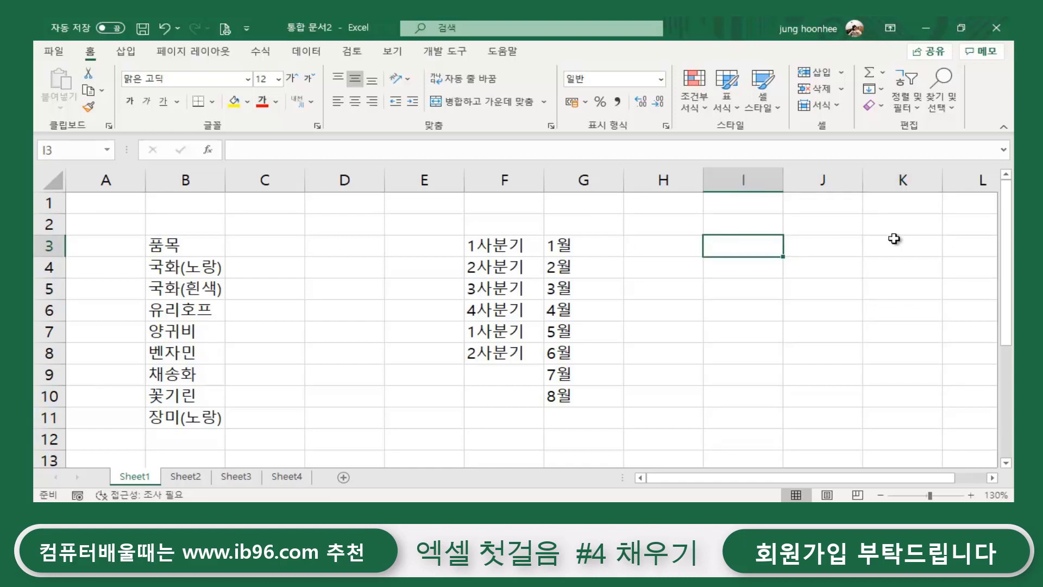
text(사원)
key(Return)
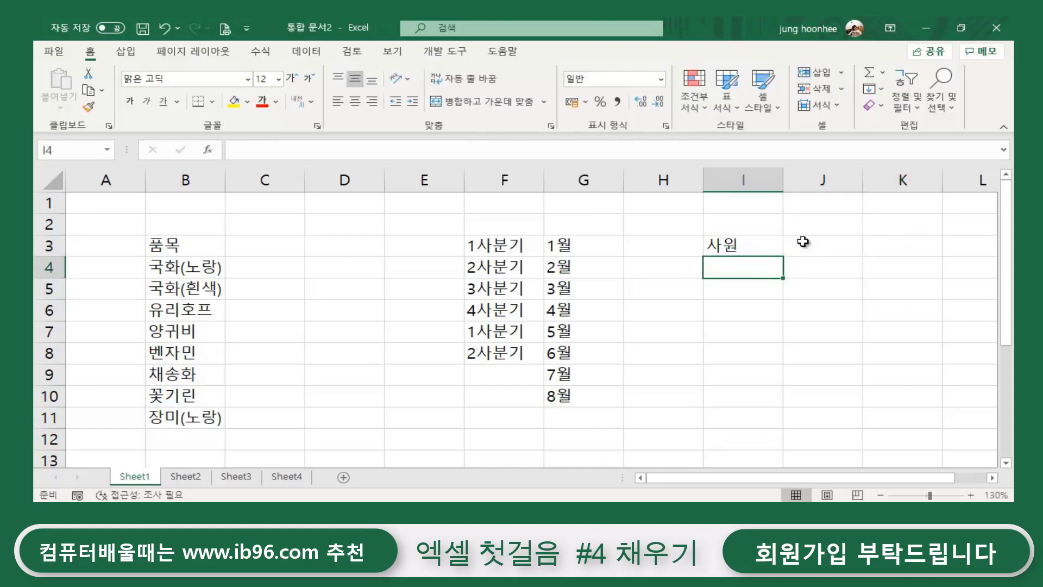
click(759, 246)
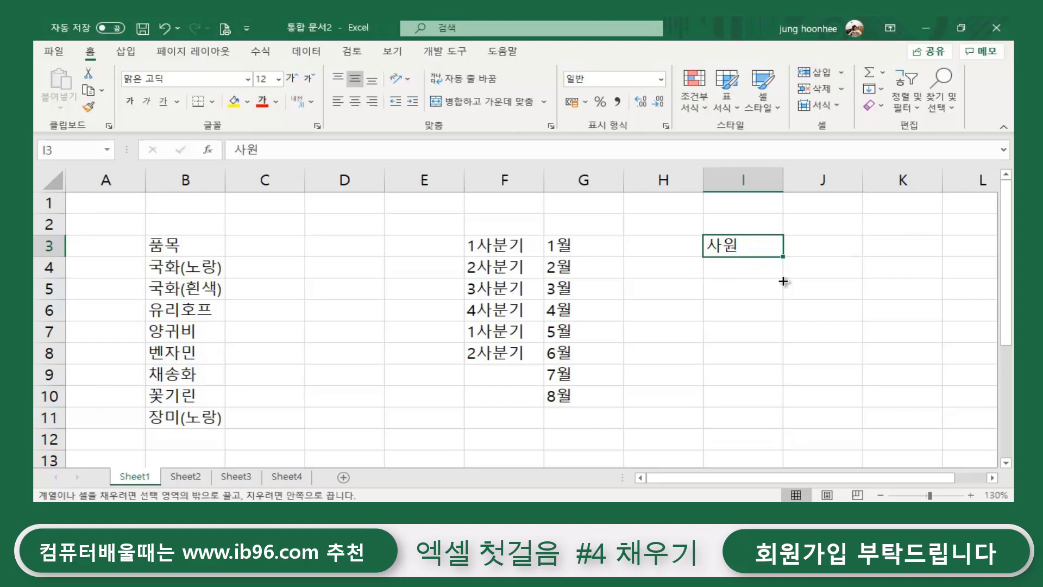
drag(783, 281, 783, 399)
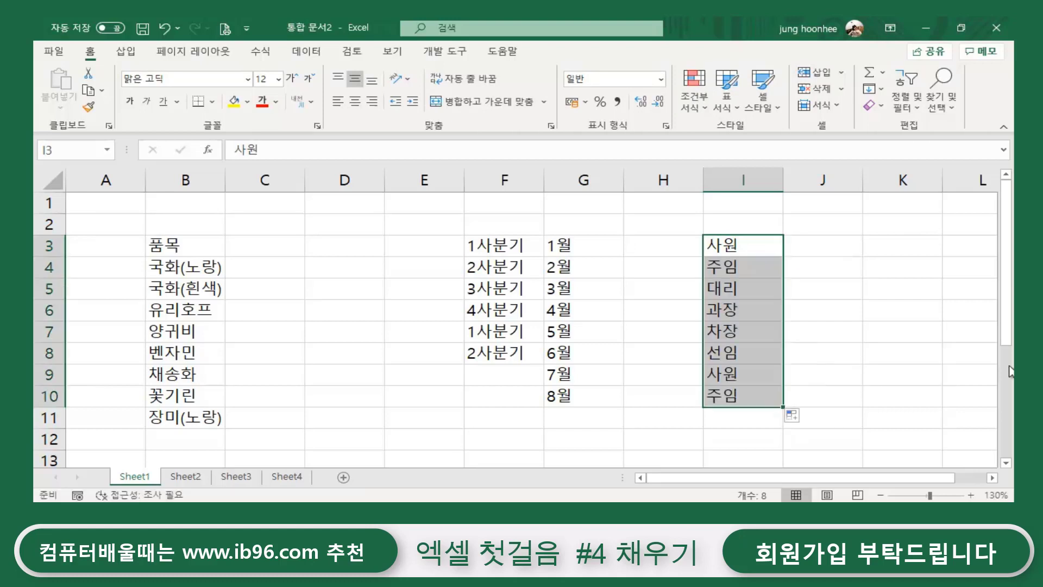
click(862, 331)
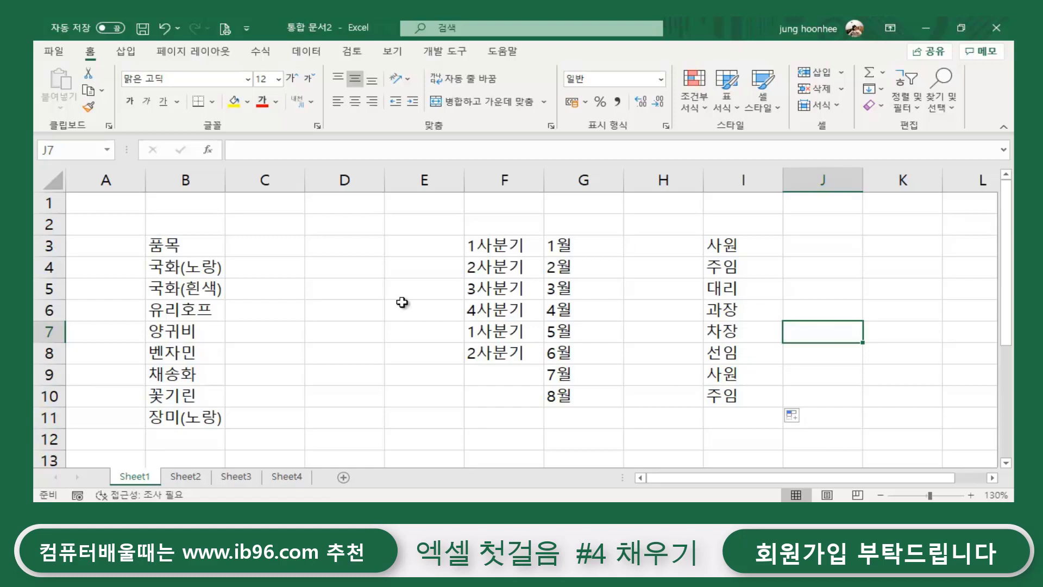
click(415, 405)
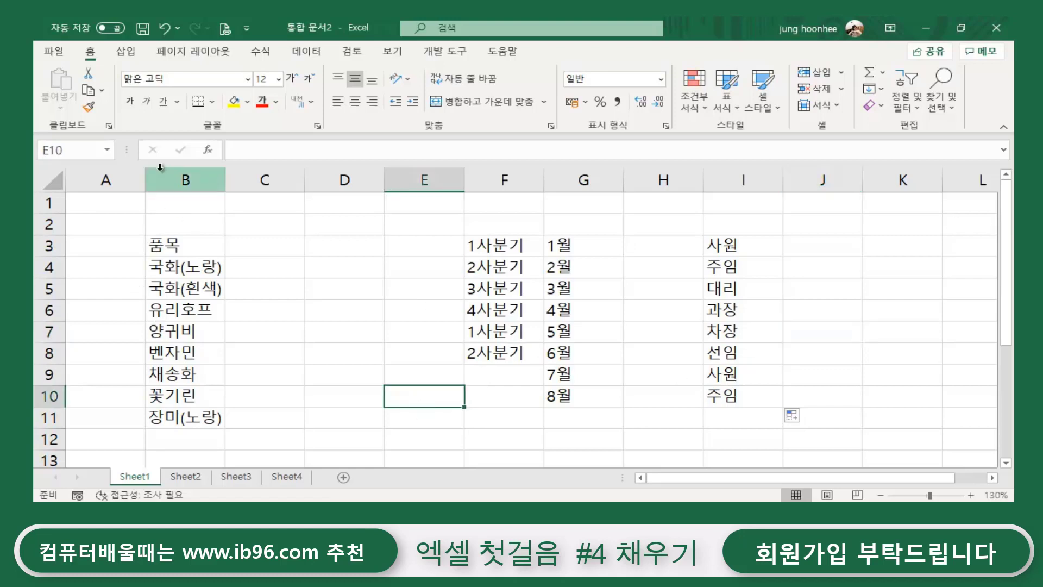
Step: Leave Sheet1's flower, quarter, month and title lists and display the blank Sheet2
click(275, 252)
click(385, 260)
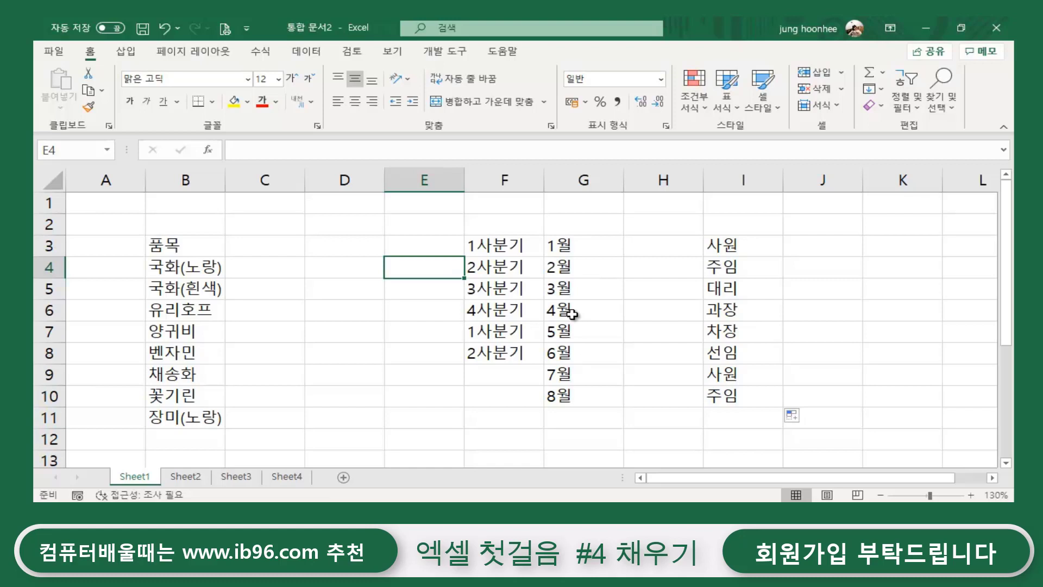
click(326, 375)
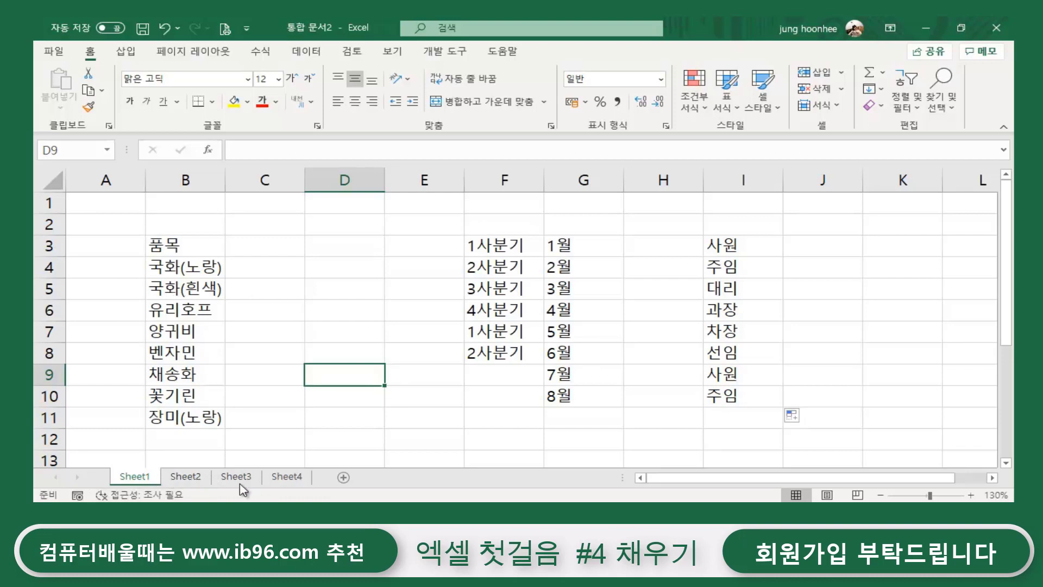
click(185, 478)
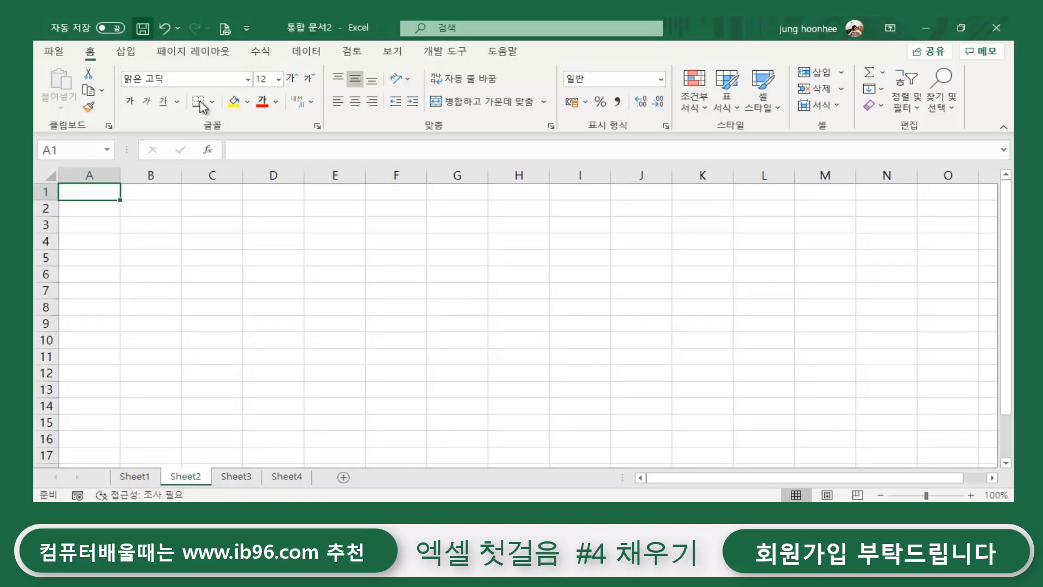
Step: Enter 10 in C3 and 20 in C4, then fill the series to 90 in C11
click(314, 190)
click(274, 274)
click(225, 220)
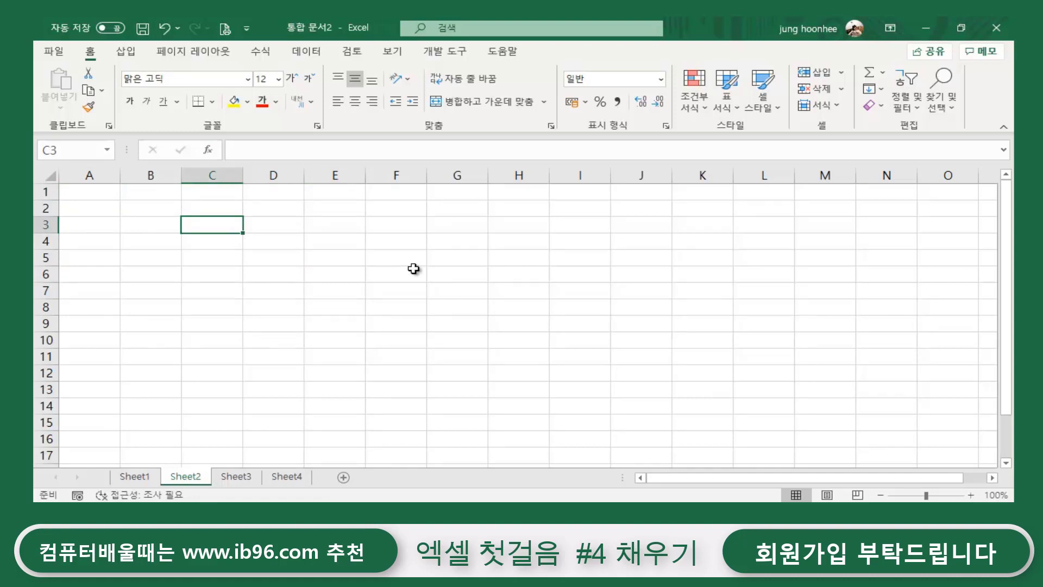
text(10)
key(Return)
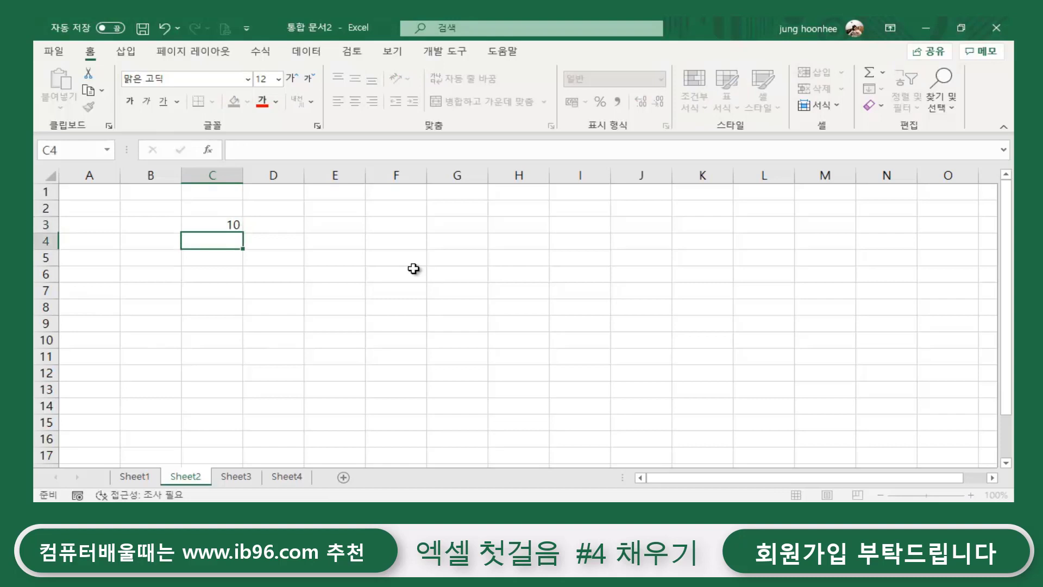
text(20)
key(Return)
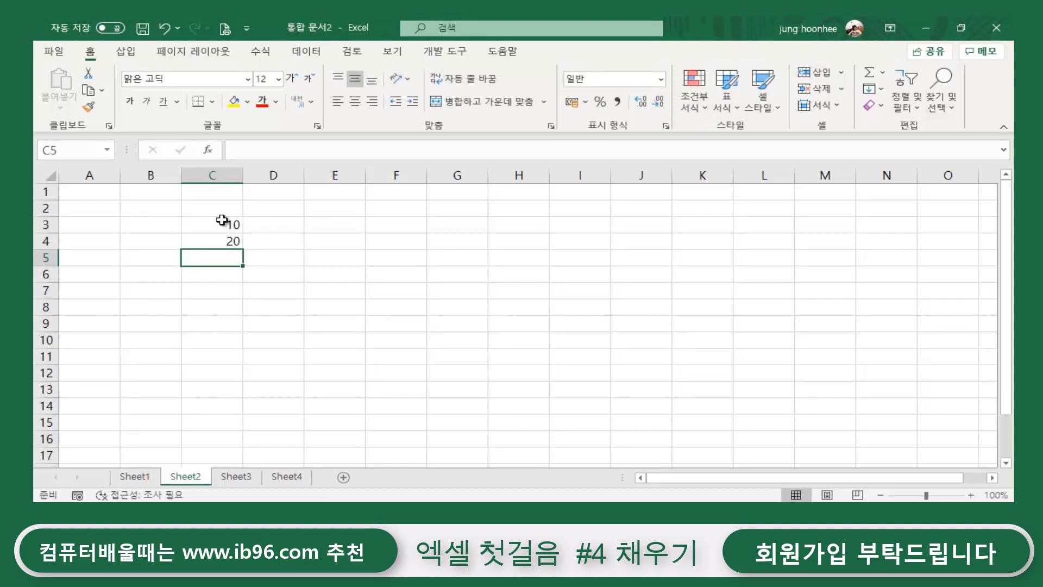
drag(219, 222, 244, 364)
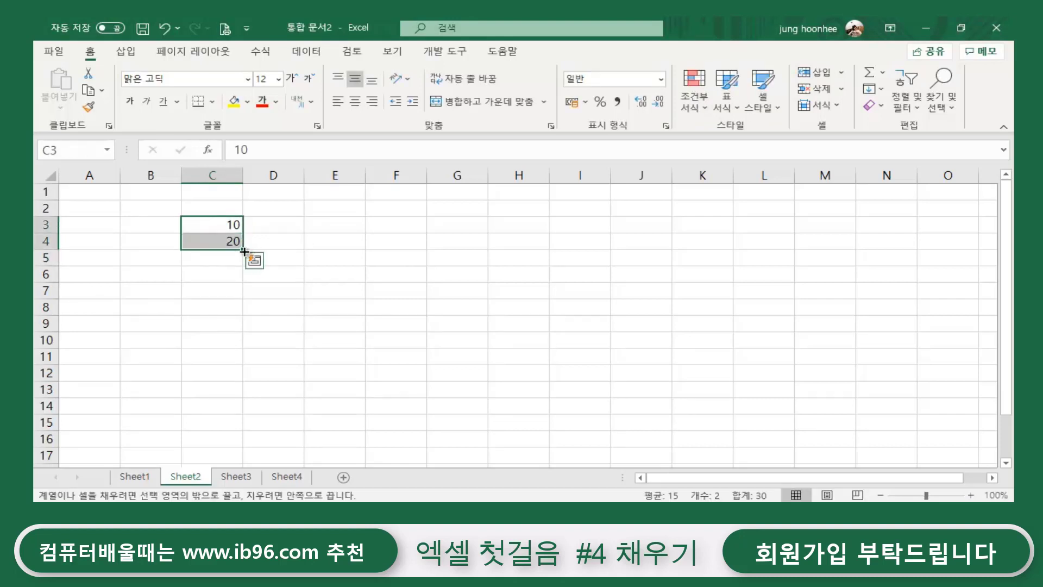
click(381, 374)
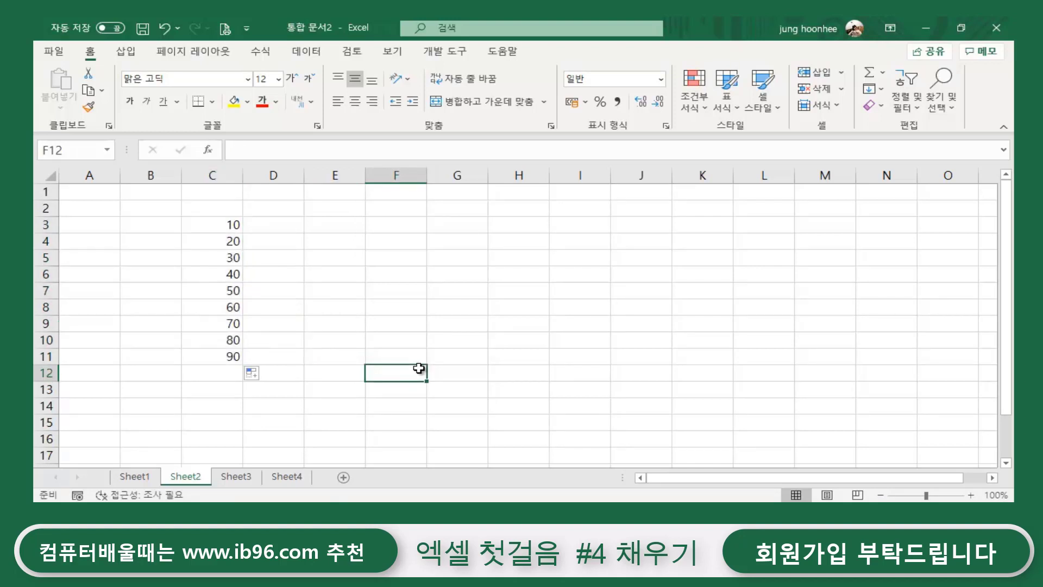
click(361, 274)
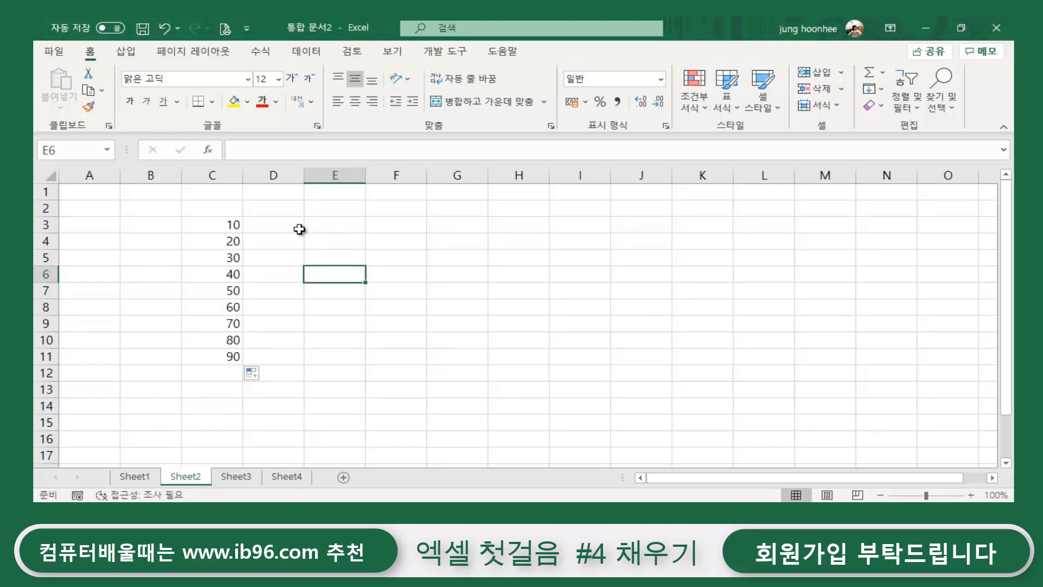
click(341, 226)
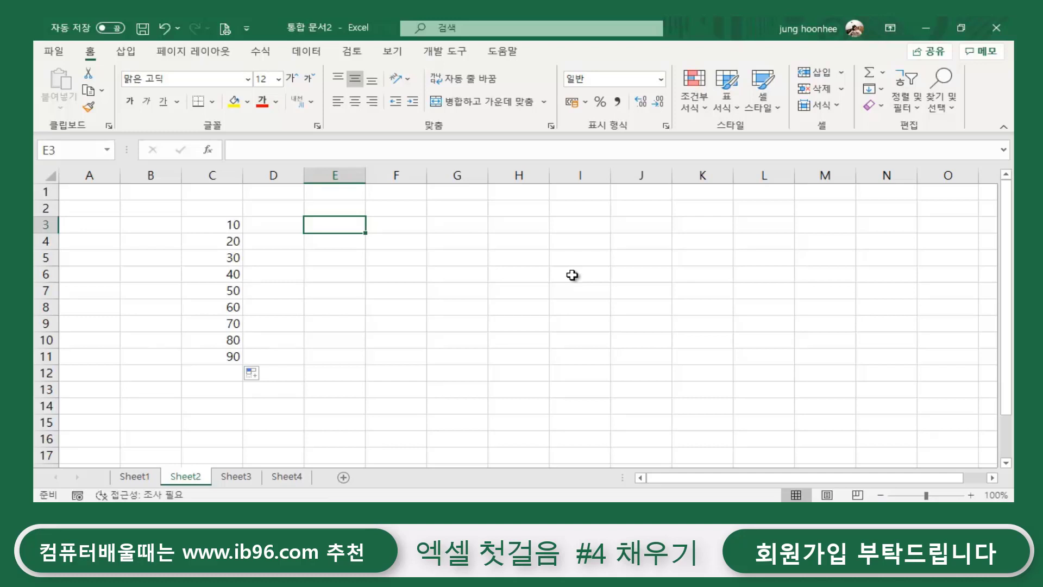
Step: Add the 주소 heading in E3, widen column E, and enter the first two Seoul addresses
text(주소)
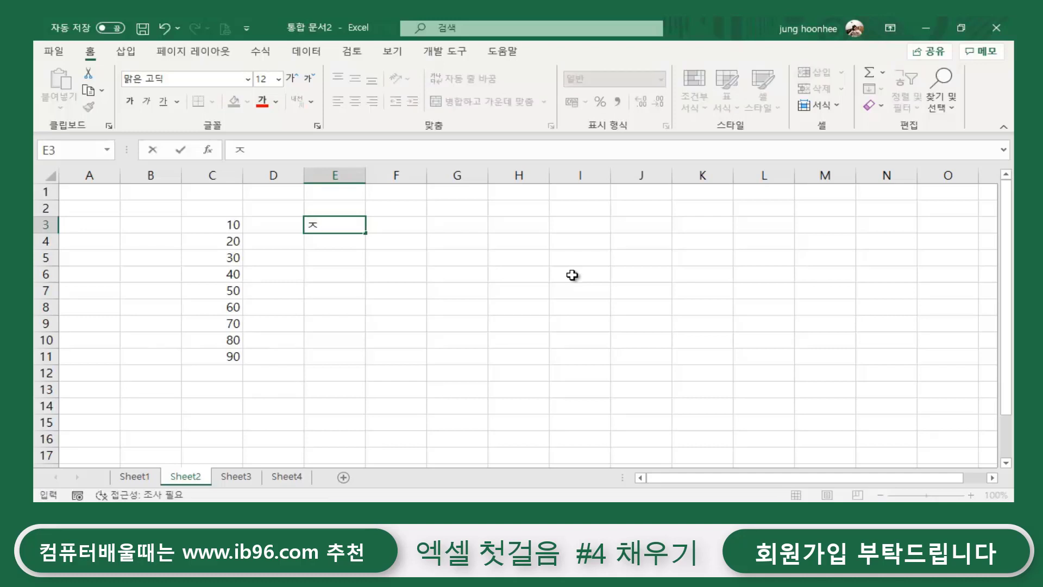
key(Return)
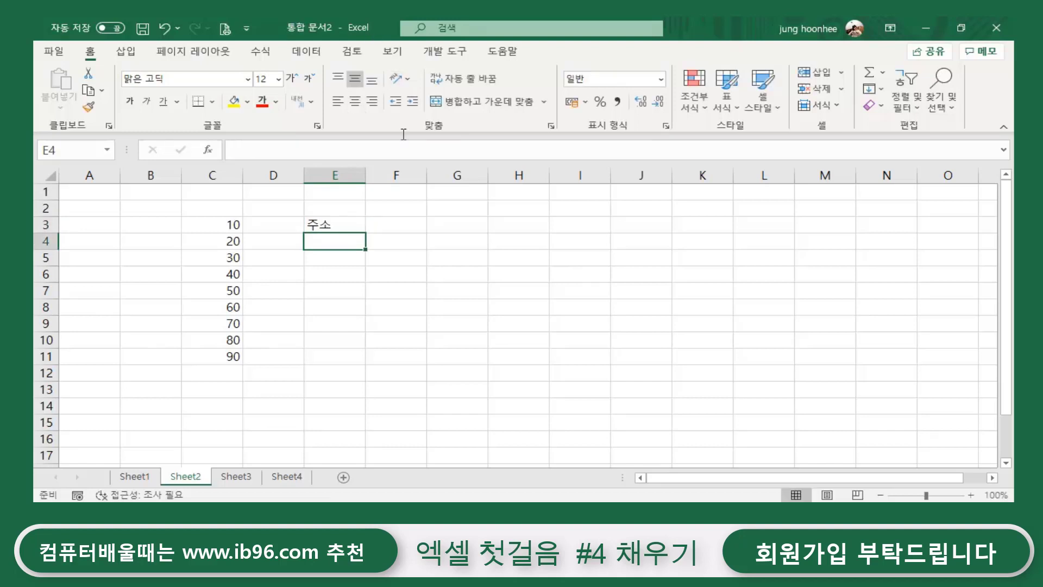
drag(367, 178, 421, 176)
text(서)
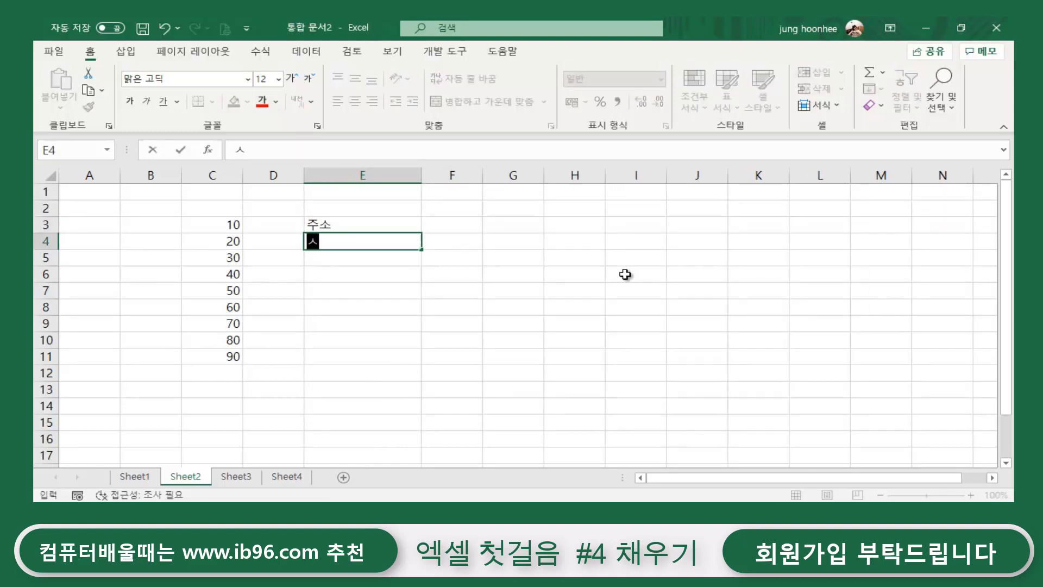
text(울 마폭구 ㅁ)
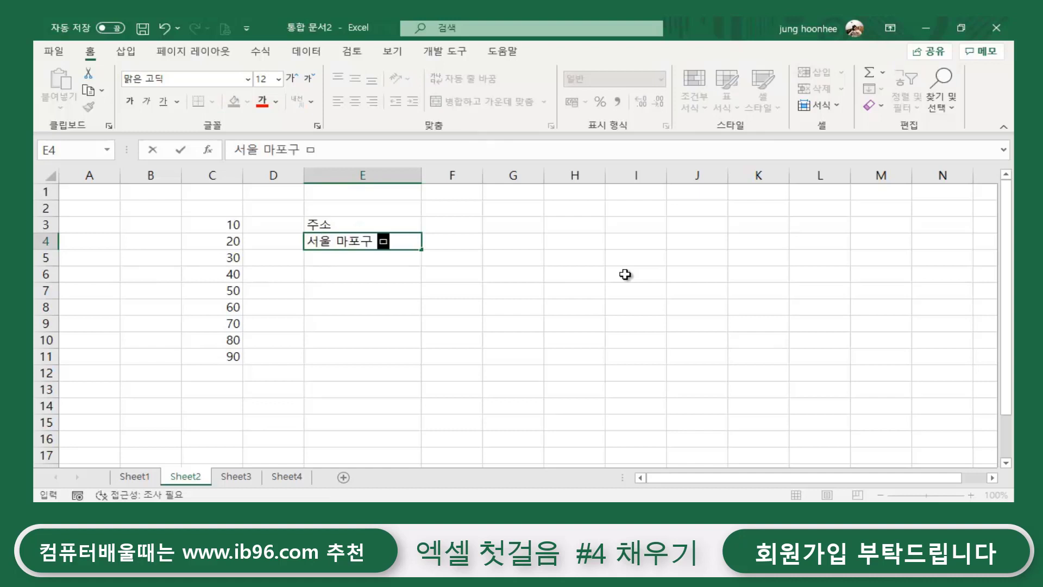
text(망원2)
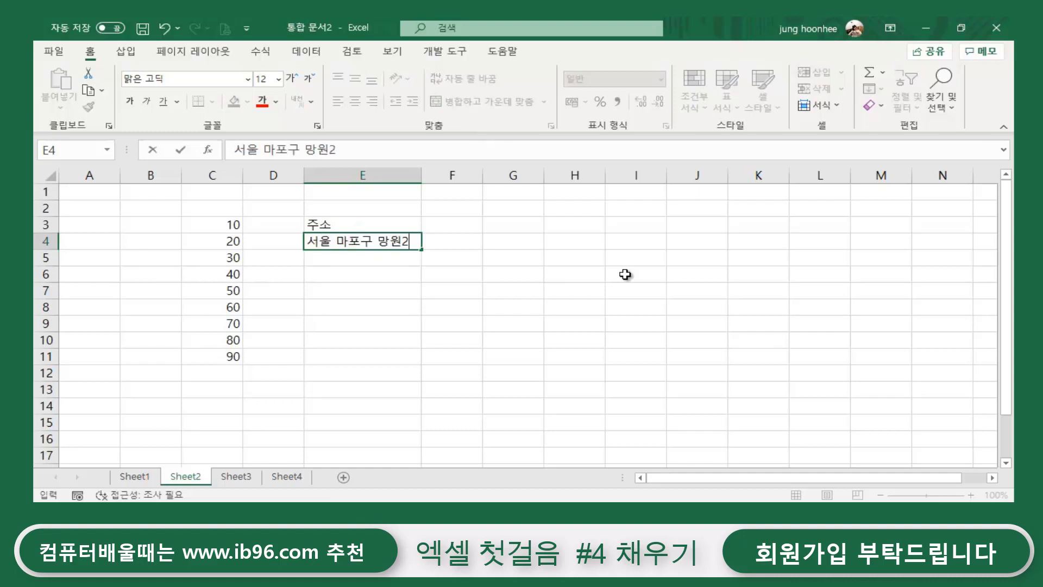
text(동)
key(Return)
text(서우)
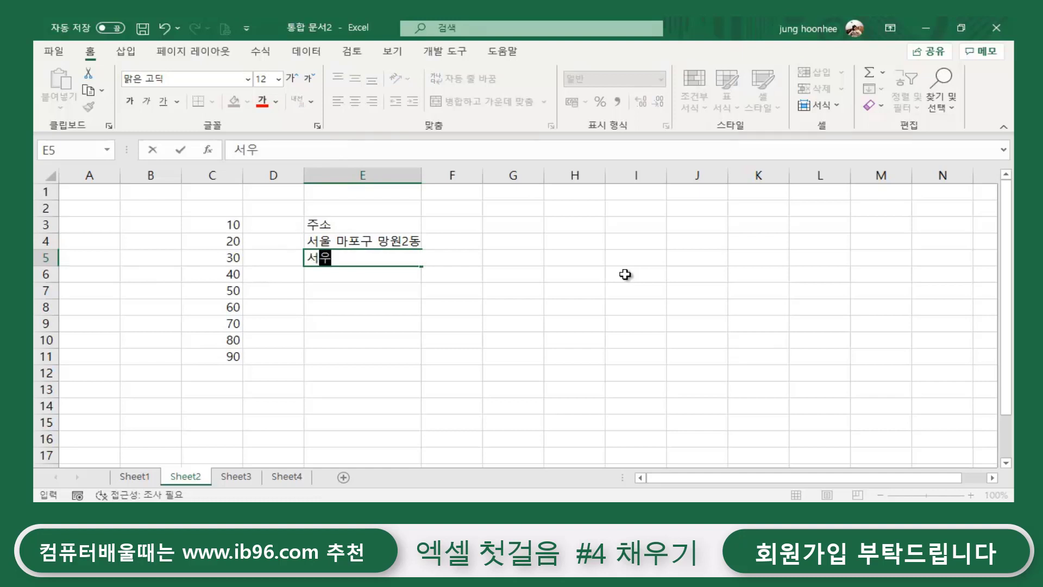
text(울 서성북구 )
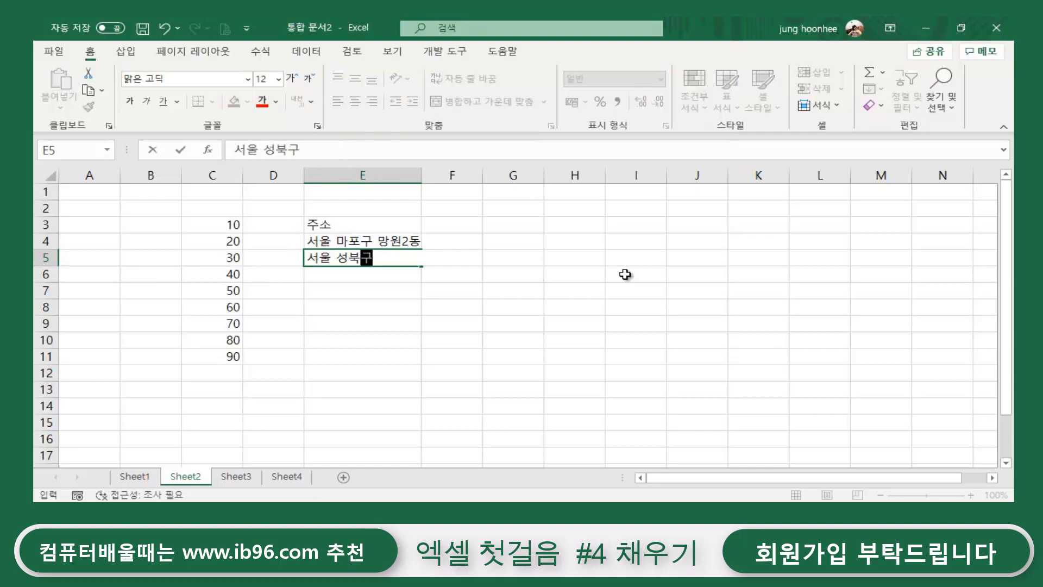
text(장위1)
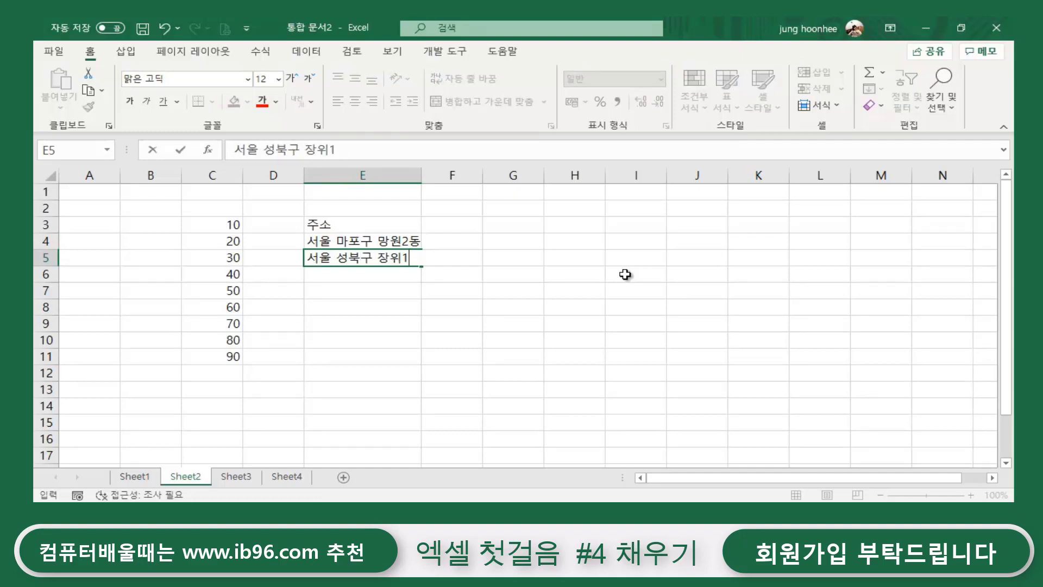
text(동)
key(Return)
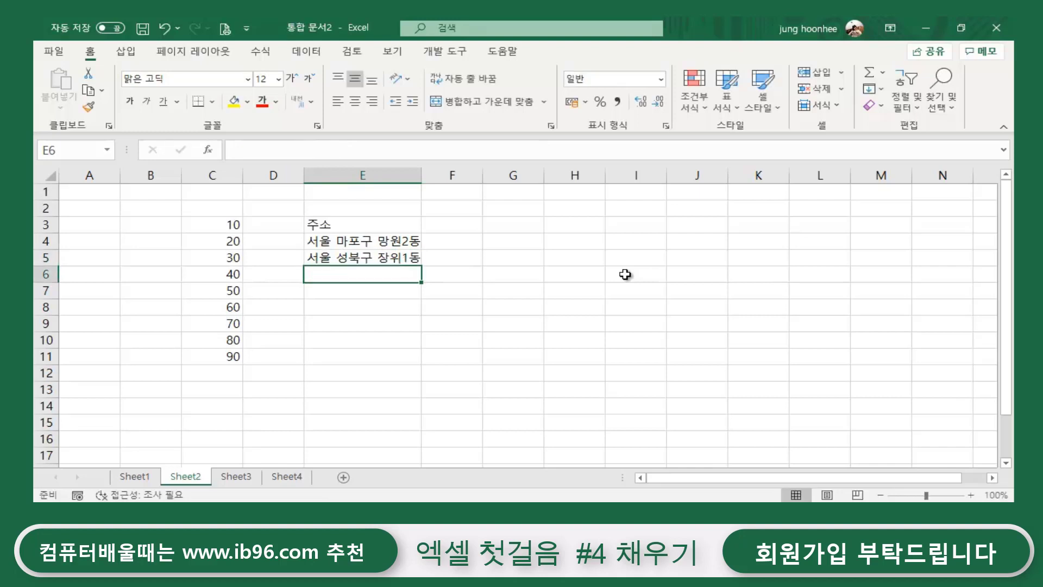
Step: Enter 경기도 성남시 분당구 이매동, 경기도 하남시 풍덕천동 and 인천광역시 강화군 강화읍 in E6:E8
text(경기도 성)
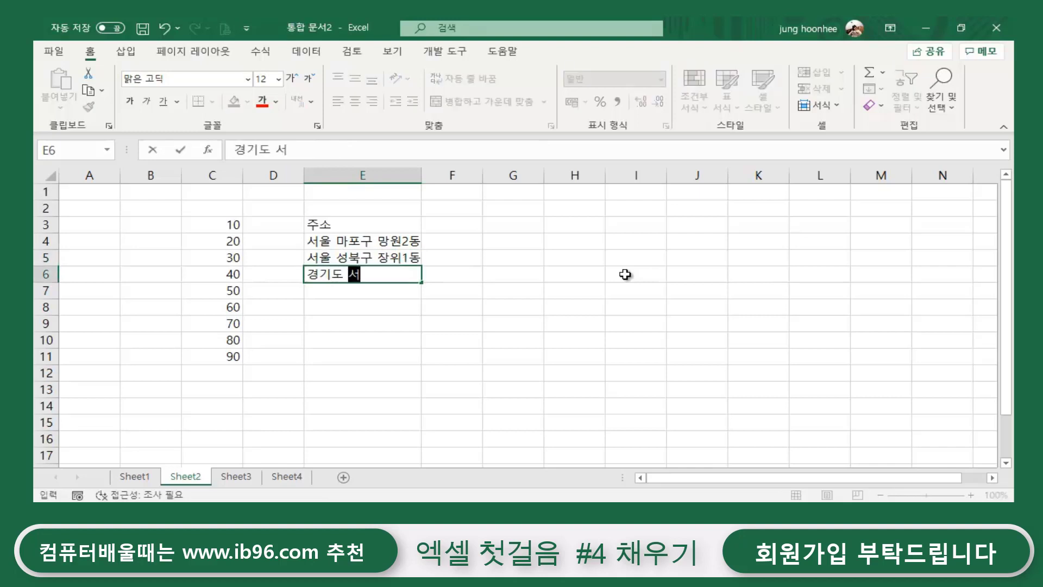
text(남시 분당)
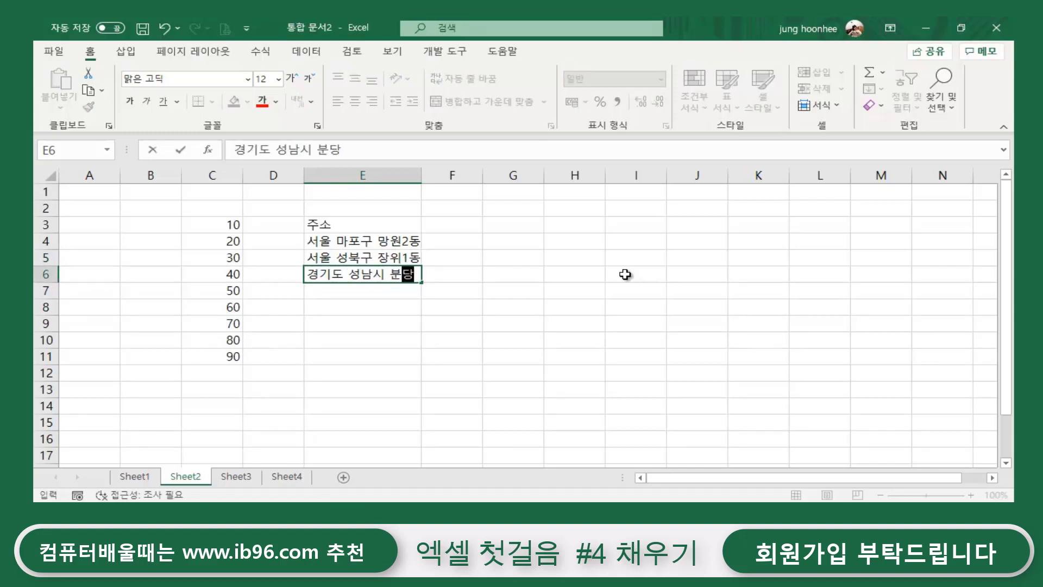
text(구 ㅇ이매동)
key(Return)
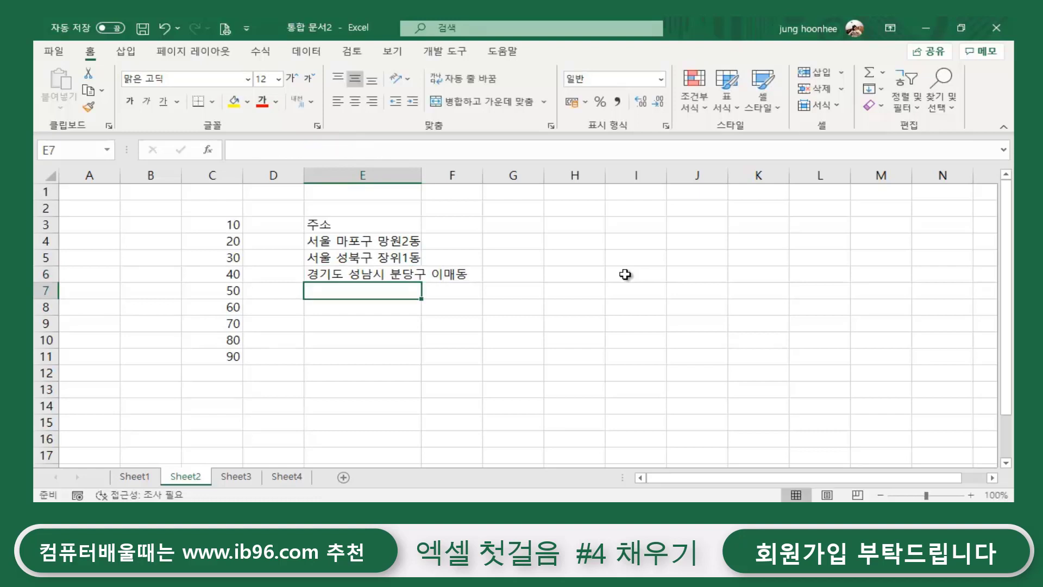
text(경기도 하)
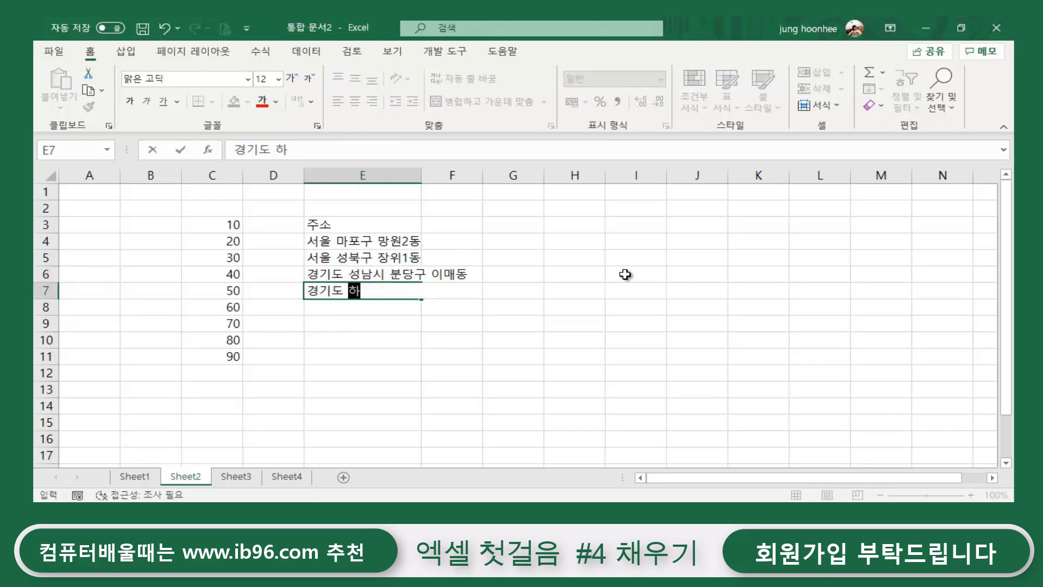
text(남ㅅ시 )
text(푸)
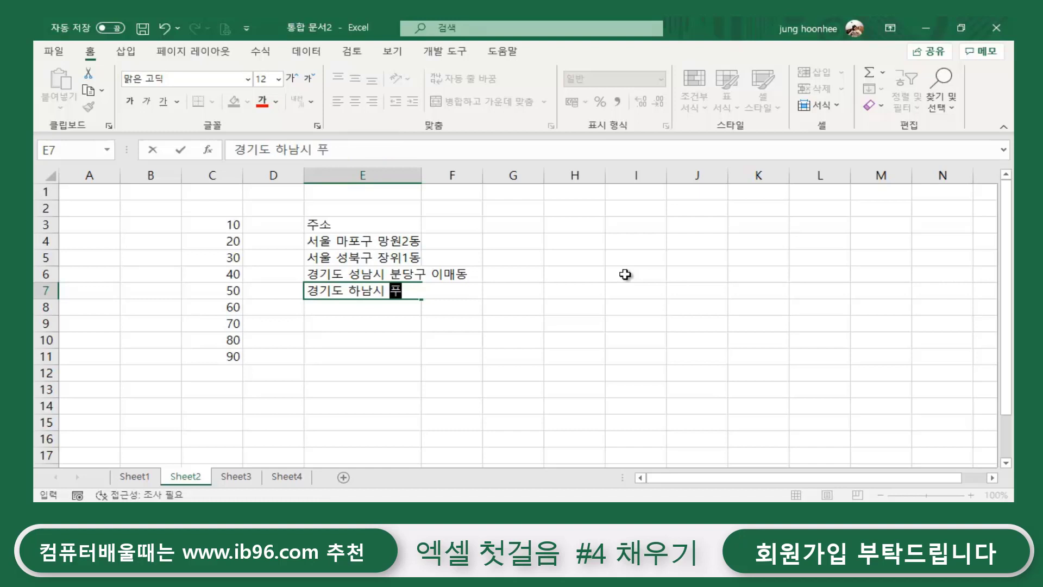
text(ㅇ)
text(덕천동)
key(Return)
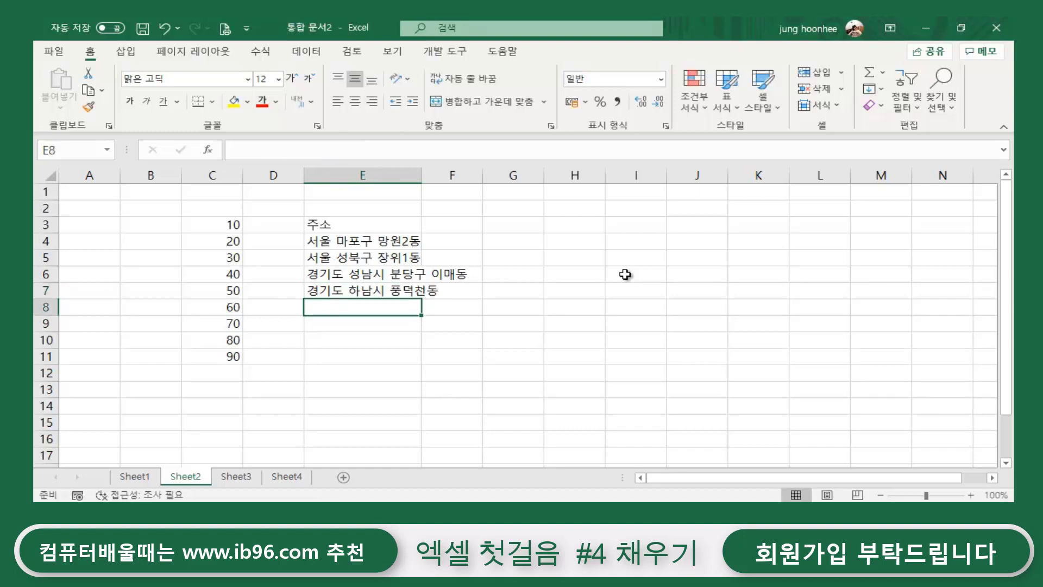
text(인천광)
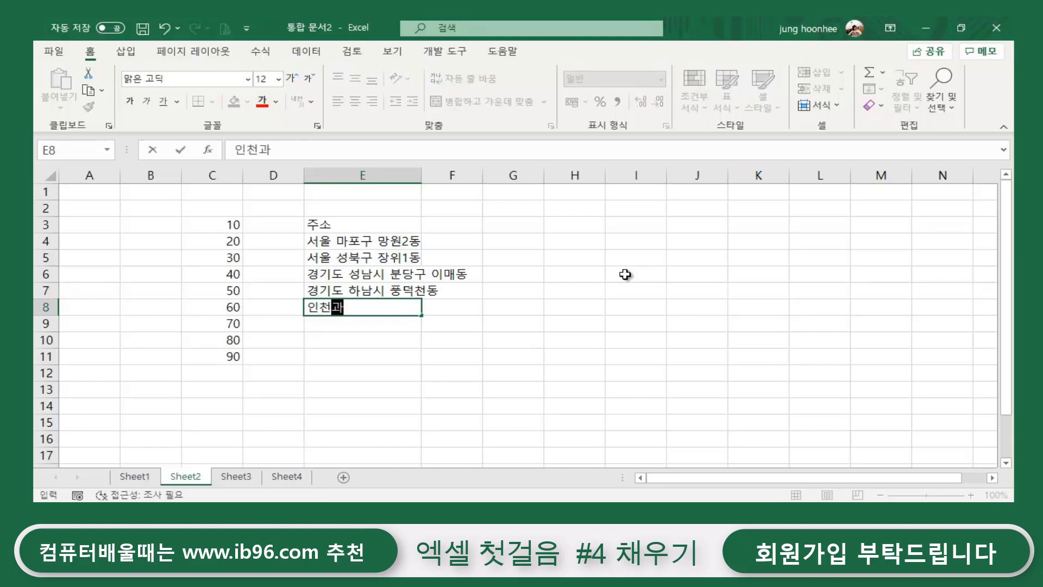
text(역시)
text(강)
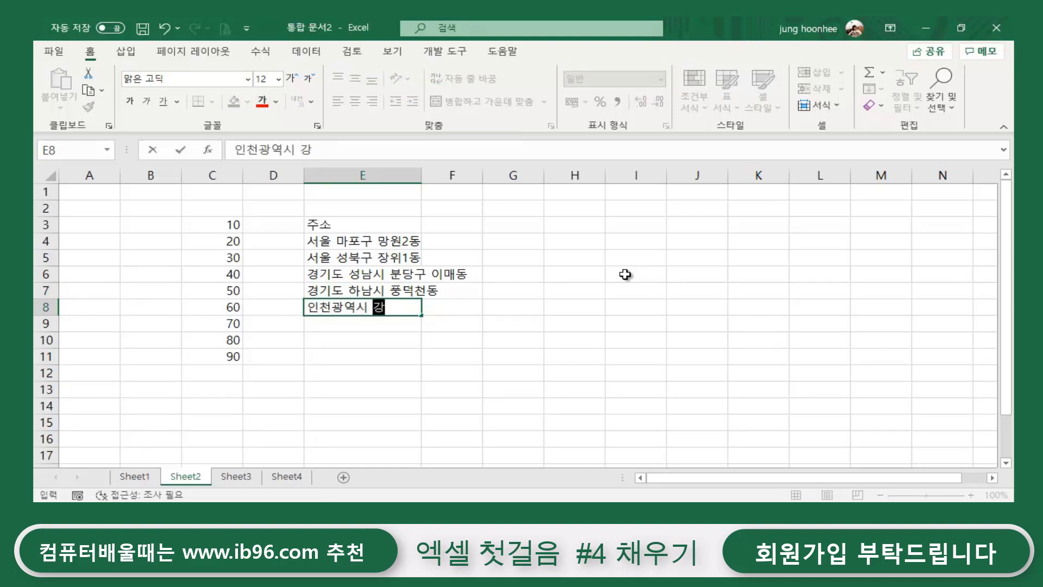
text(화군 강호화)
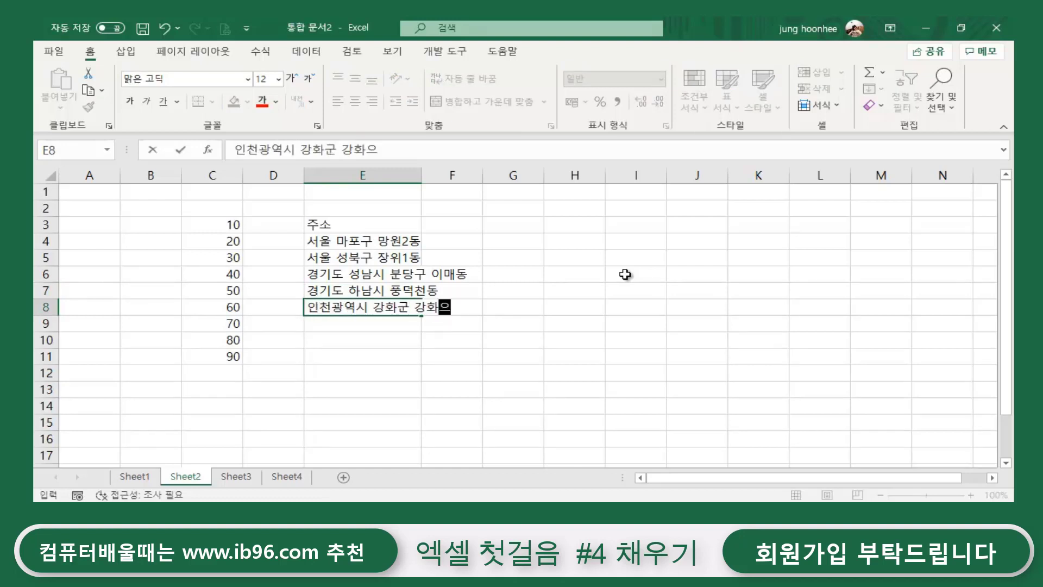
text(읍)
key(Return)
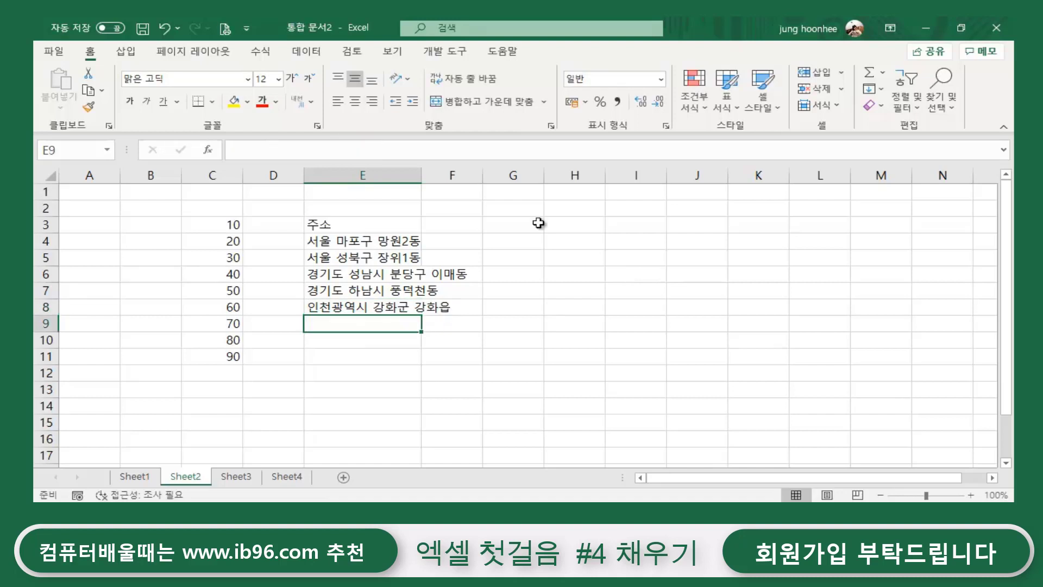
Step: Widen column E so all five addresses fit fully
drag(421, 176, 486, 176)
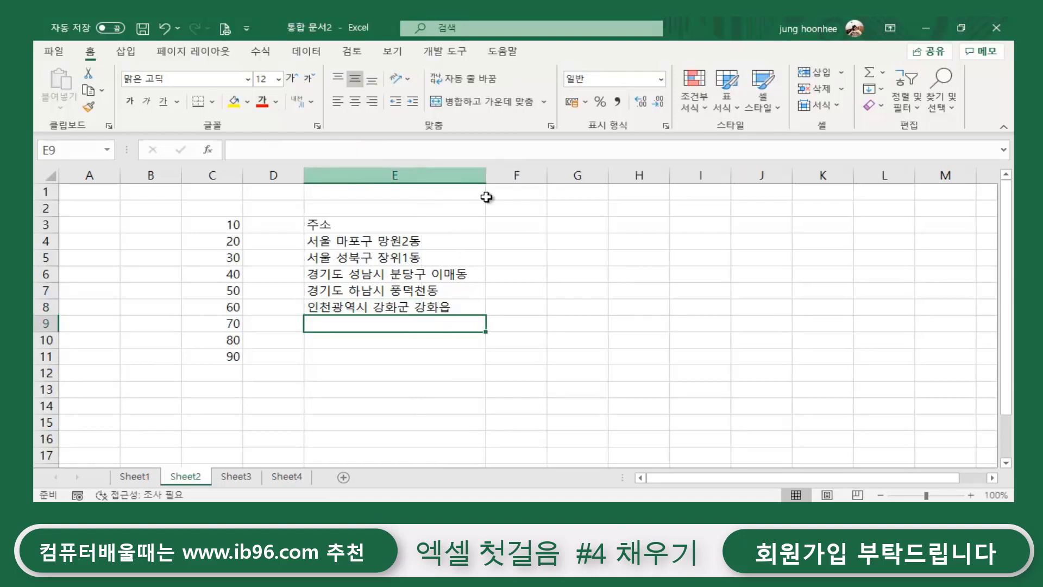
click(563, 324)
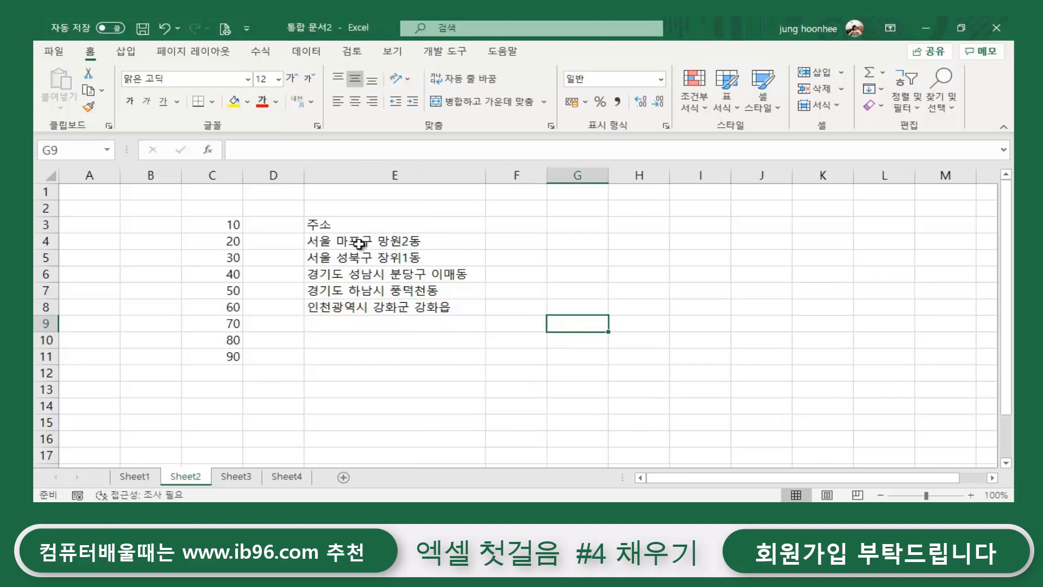
drag(355, 239, 352, 352)
click(701, 407)
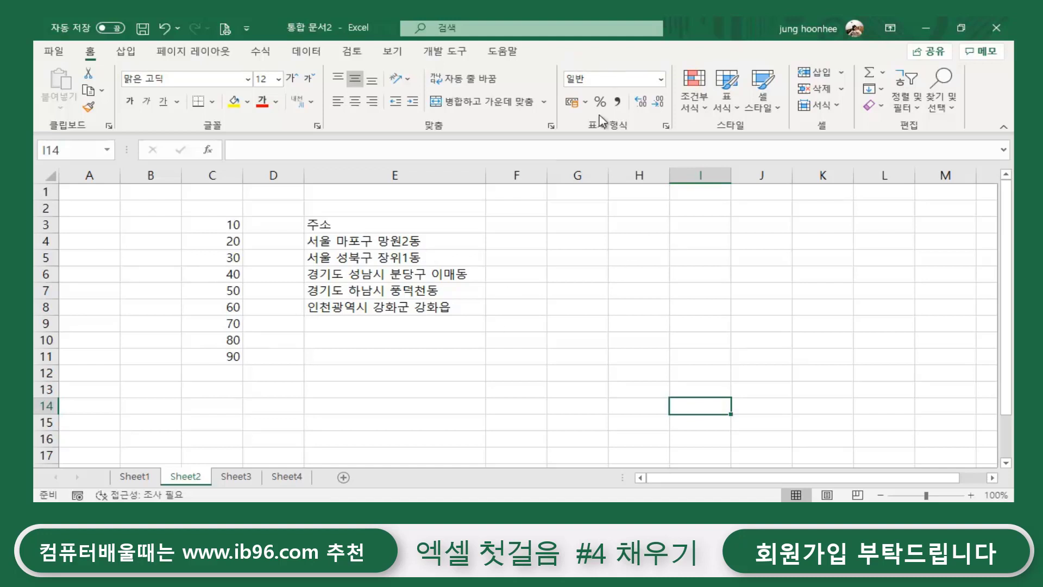
click(400, 343)
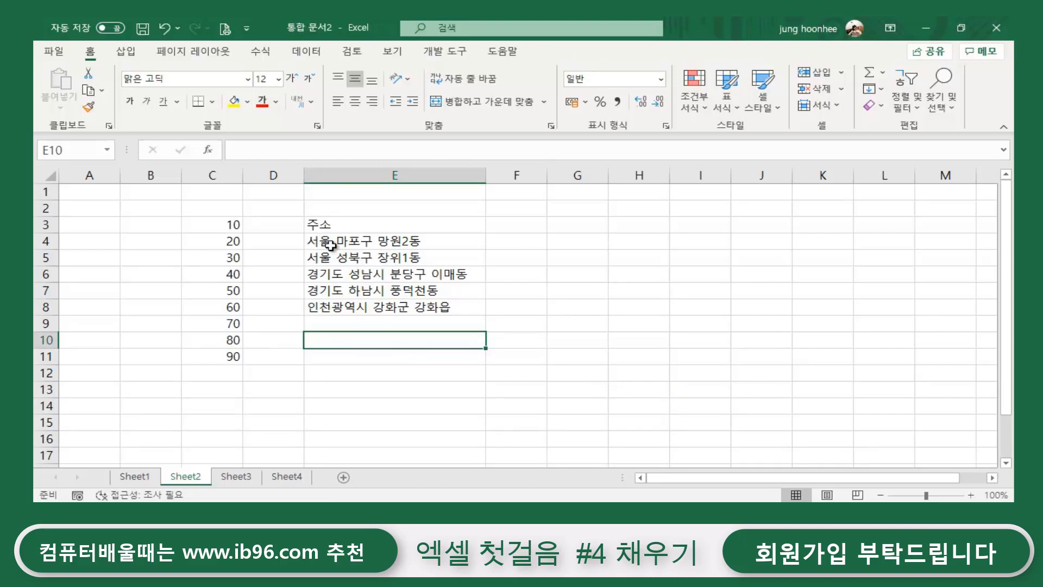
click(640, 283)
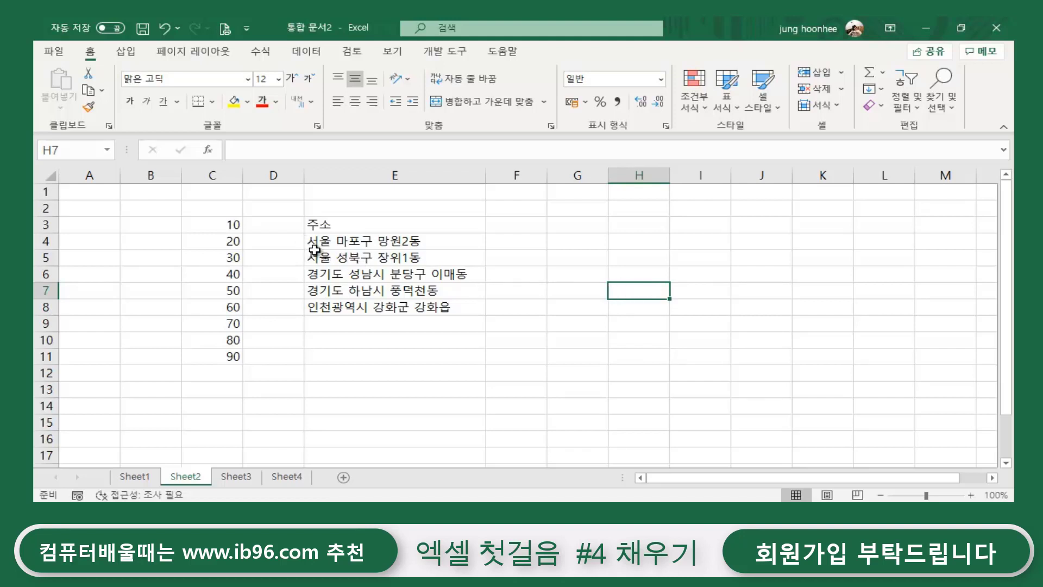
click(423, 336)
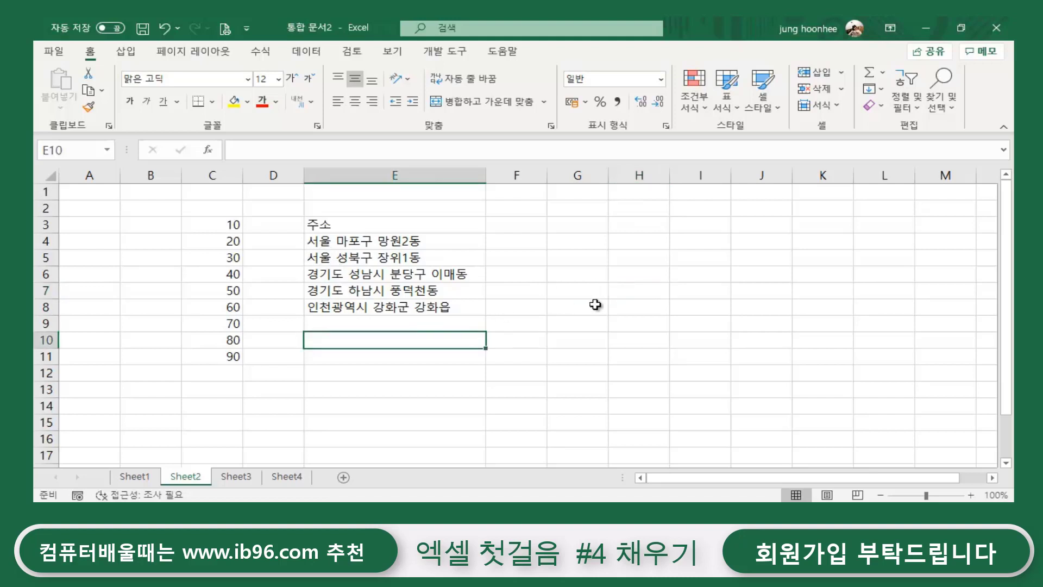
Step: Select cell F4 beside the first address to start the city column
click(383, 224)
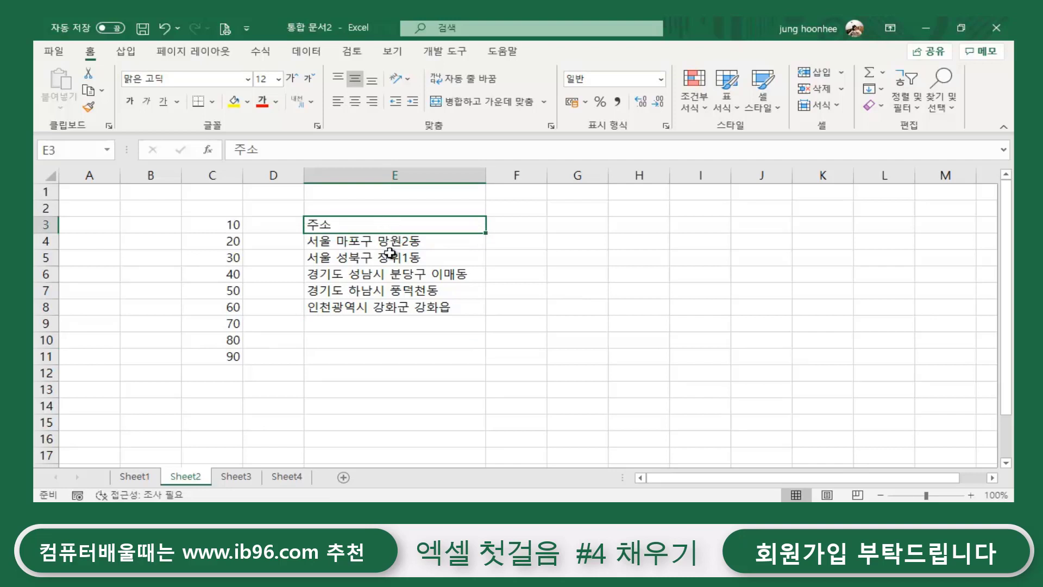
click(527, 227)
click(426, 228)
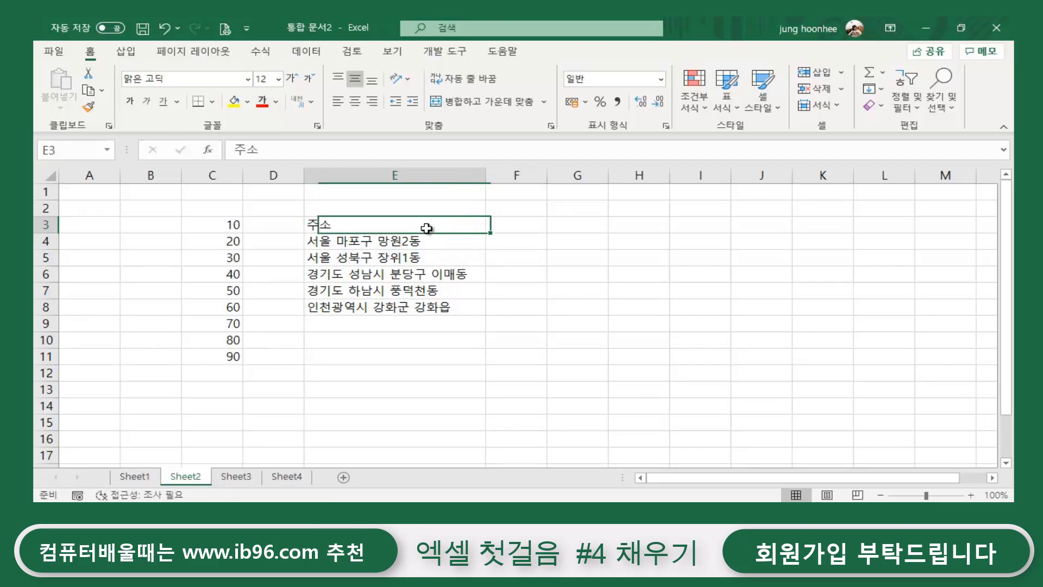
click(524, 223)
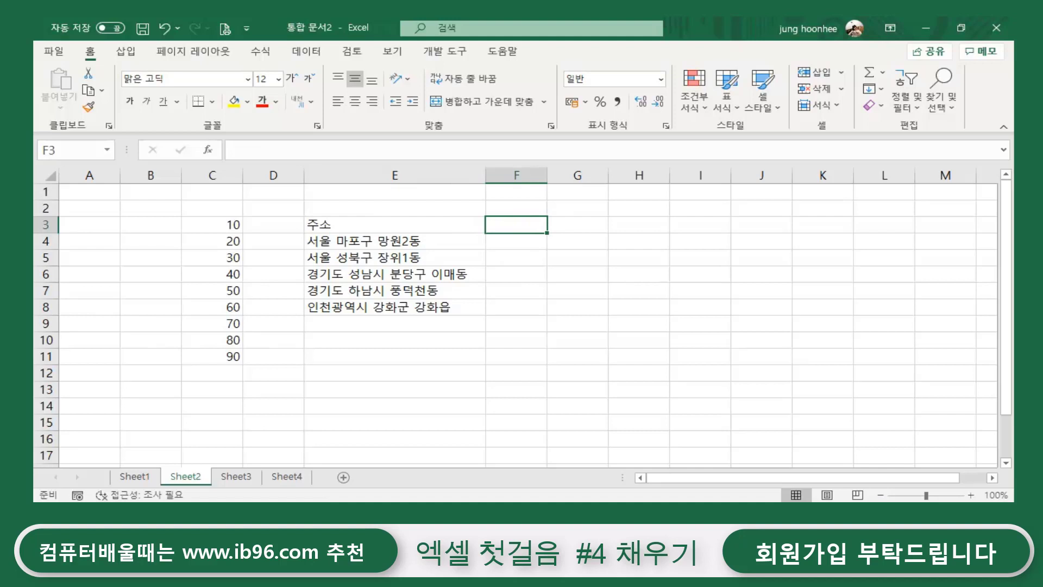
key(Down)
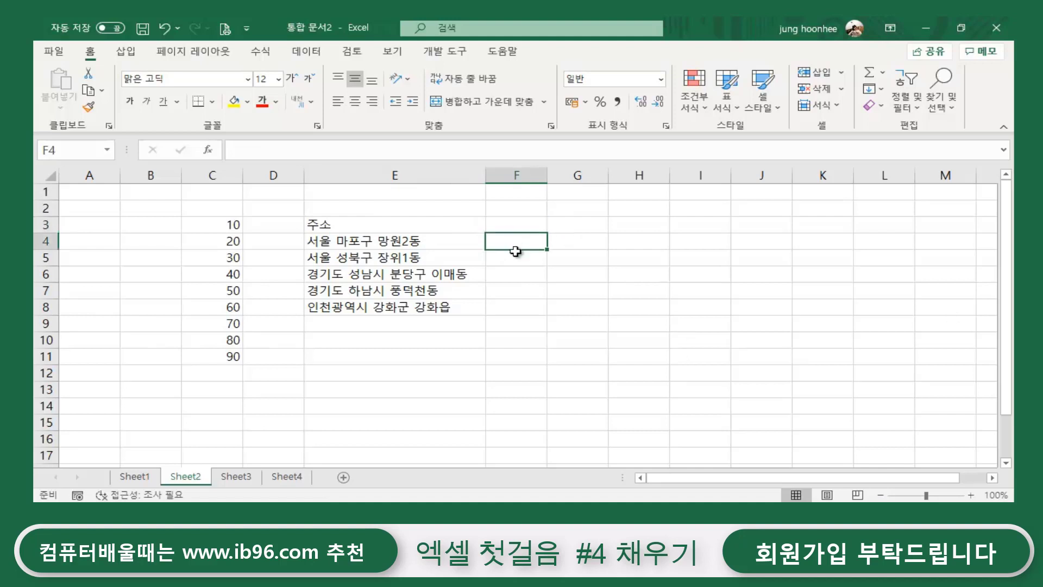
key(Down)
key(Down)
key(Down)
click(513, 247)
click(330, 242)
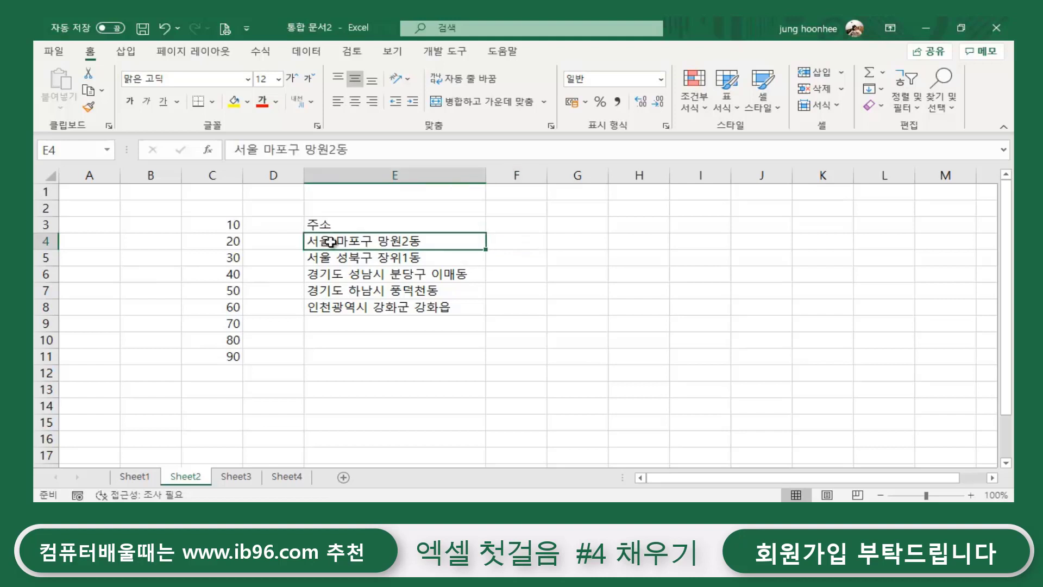
click(528, 244)
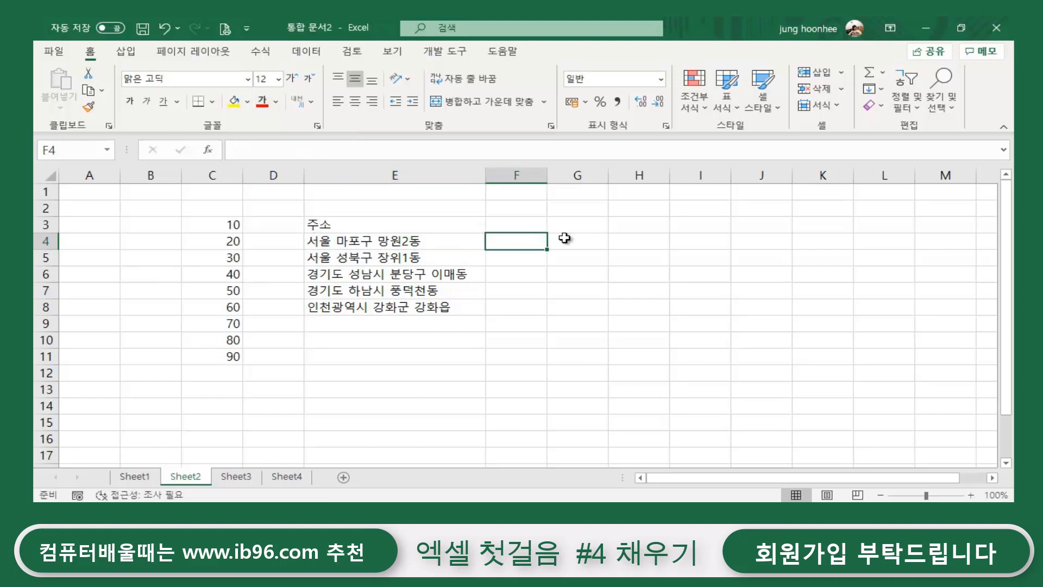
Step: Type 서울 in F4 and Flash Fill F4:F8 with each address's region via Ctrl+E
text(서)
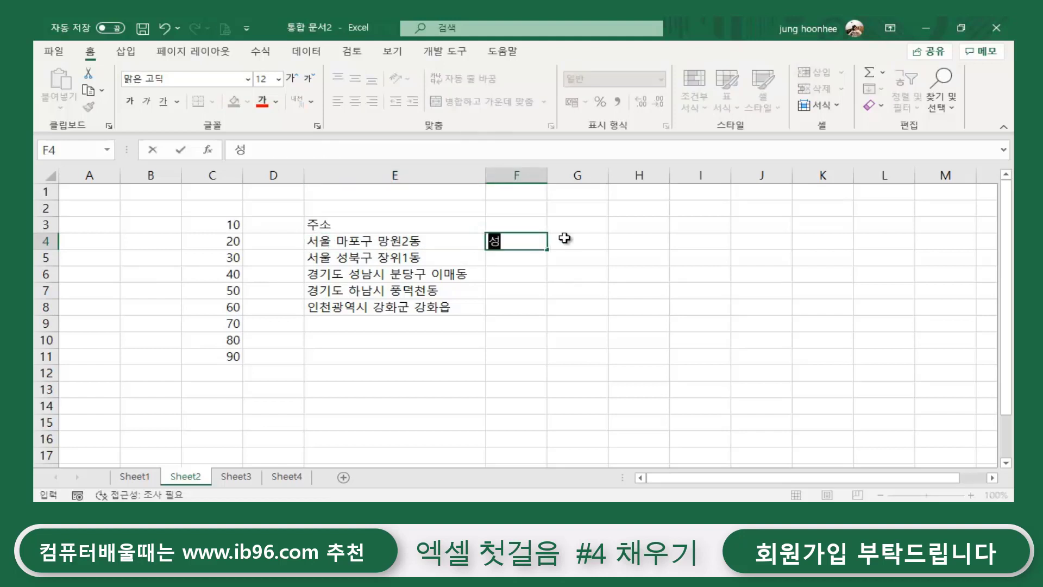
text(우ㄹ)
key(Return)
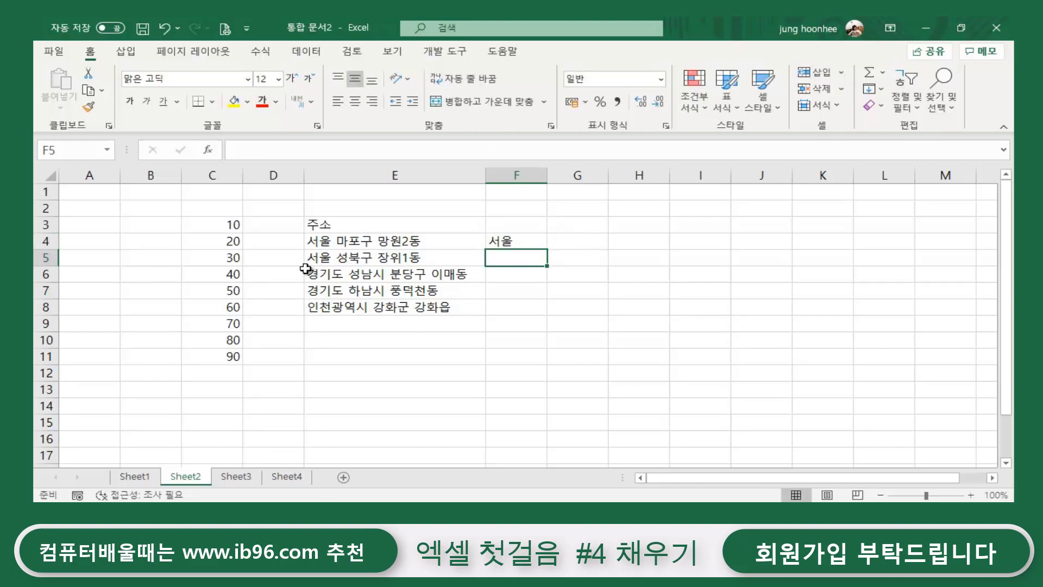
click(329, 240)
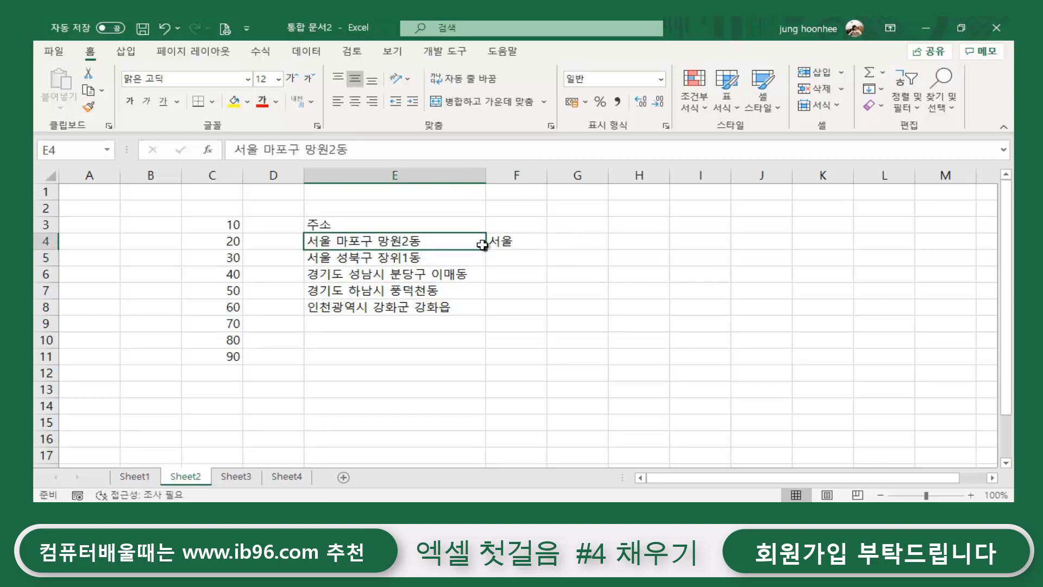
click(511, 243)
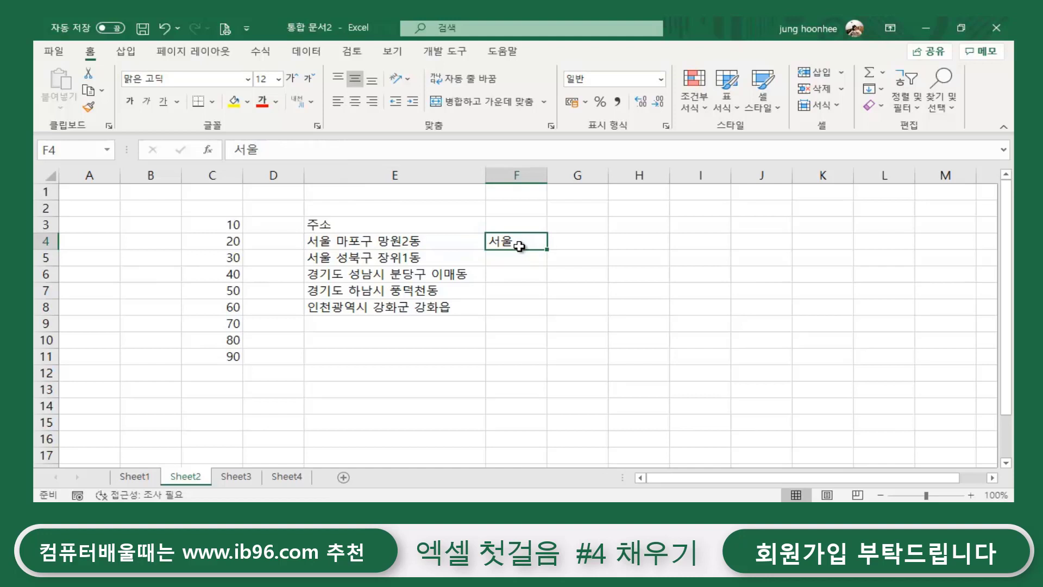
drag(520, 242, 517, 309)
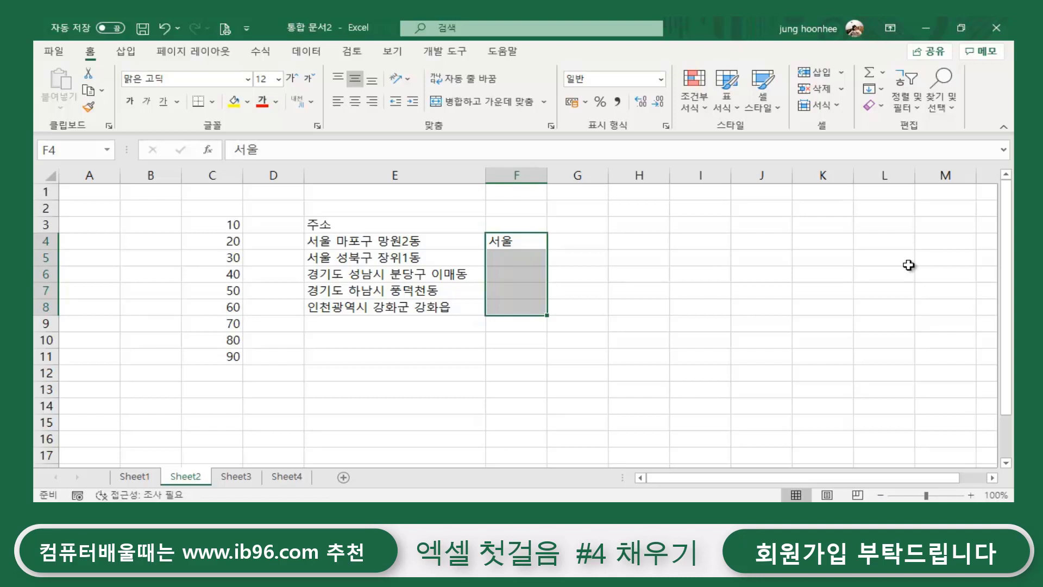
key(ctrl+e)
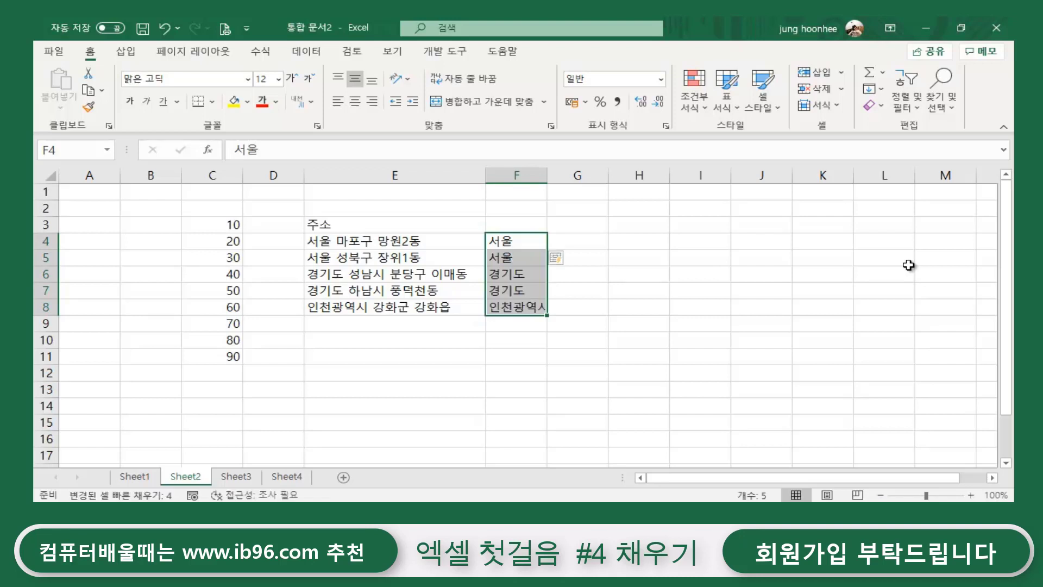
click(539, 375)
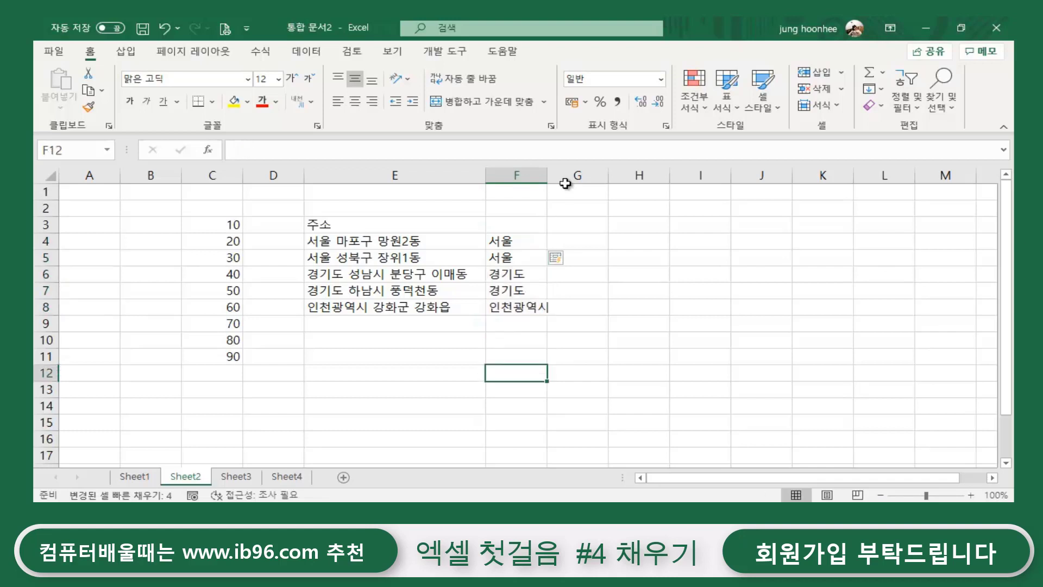
drag(547, 178, 558, 177)
click(652, 256)
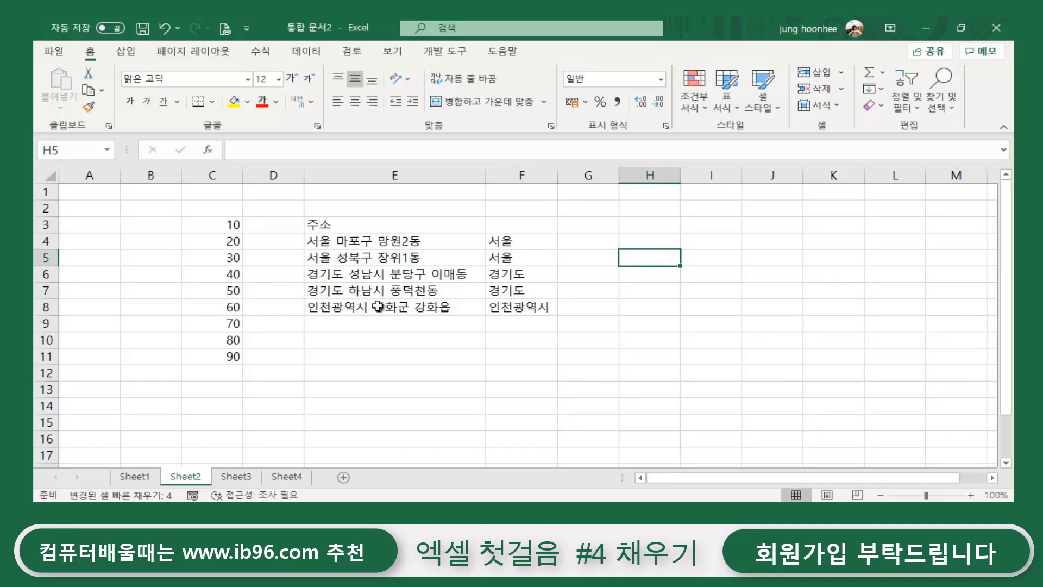
click(470, 324)
click(380, 241)
click(517, 257)
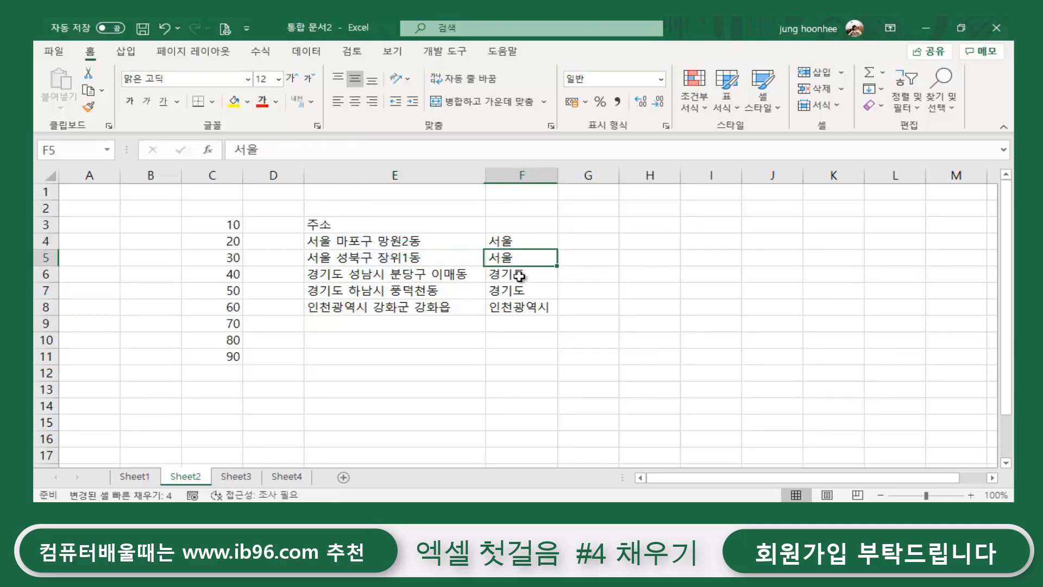
key(Down)
key(Down)
key(Down)
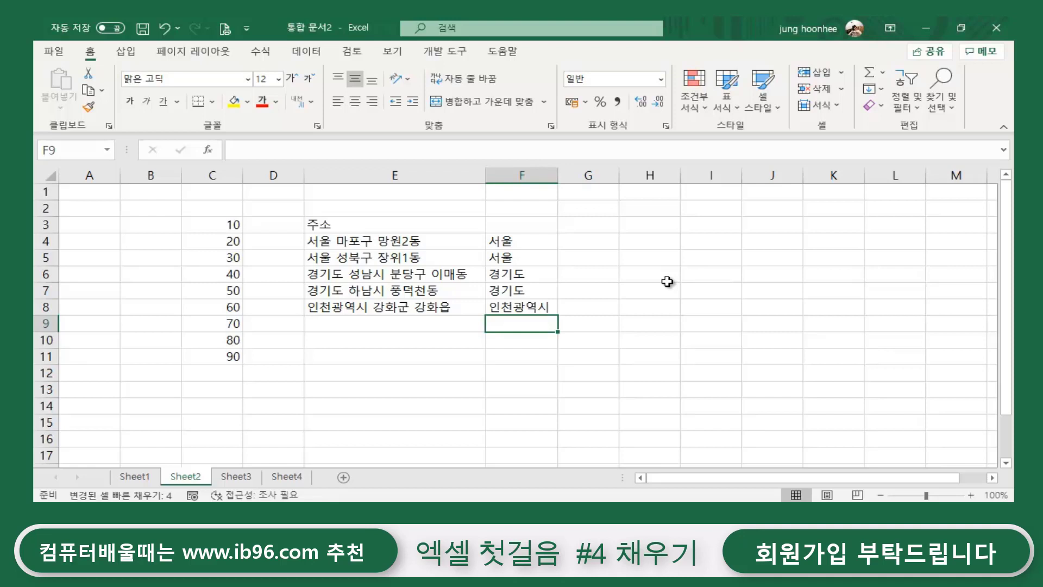
click(431, 306)
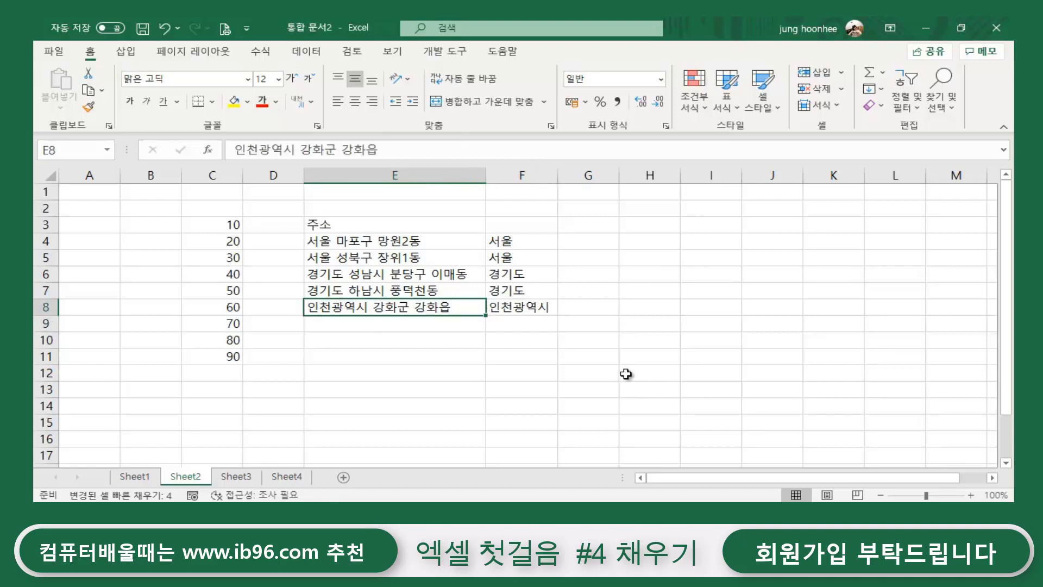
click(663, 388)
click(550, 304)
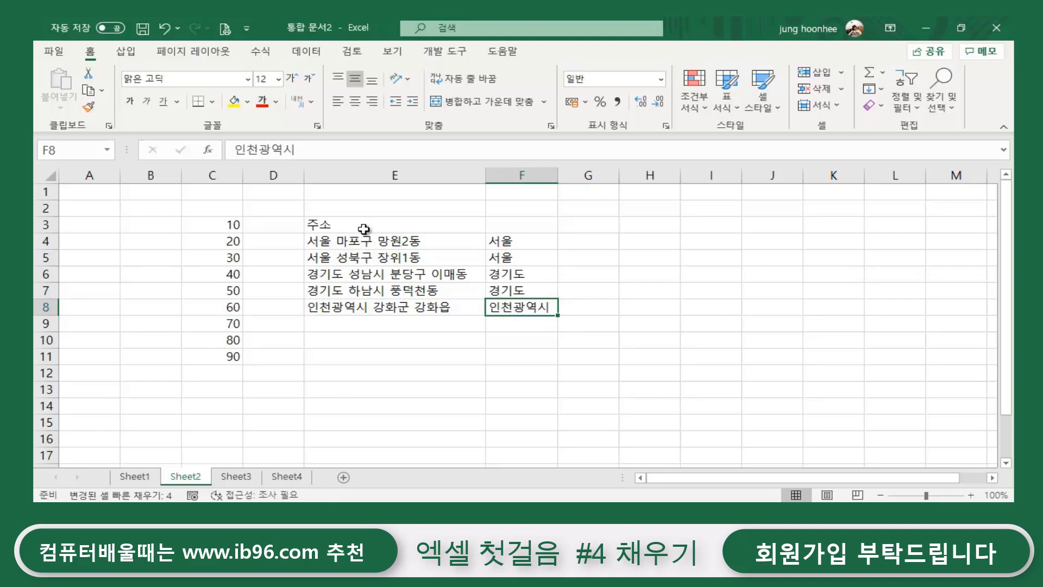
click(600, 243)
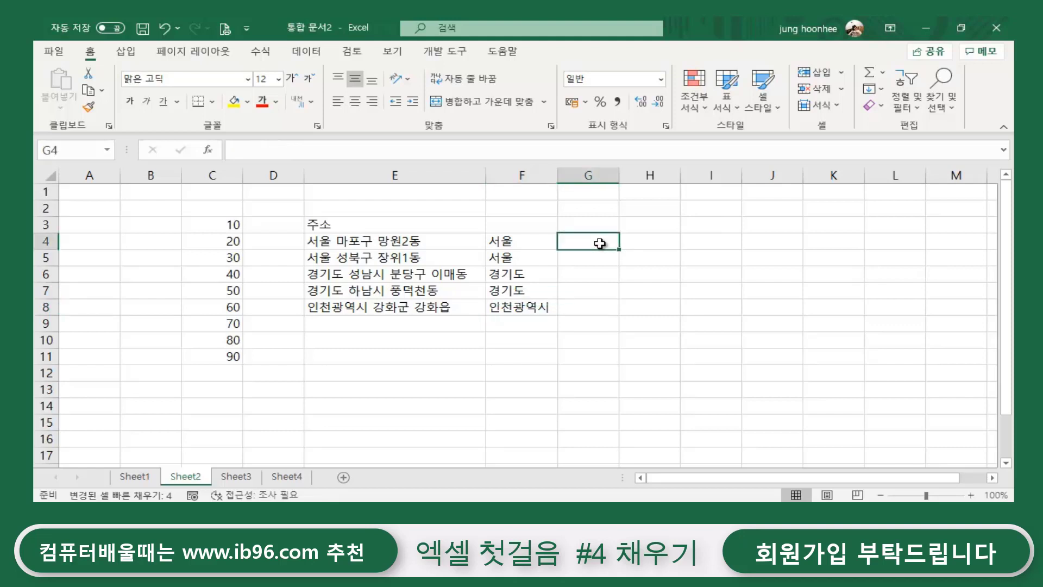
click(335, 239)
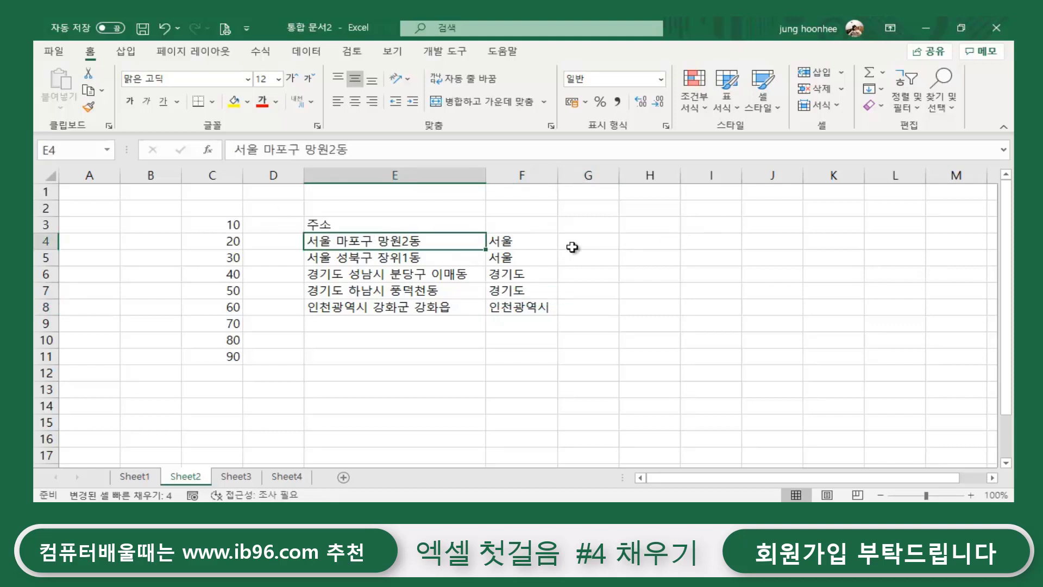
click(600, 247)
click(375, 242)
click(589, 242)
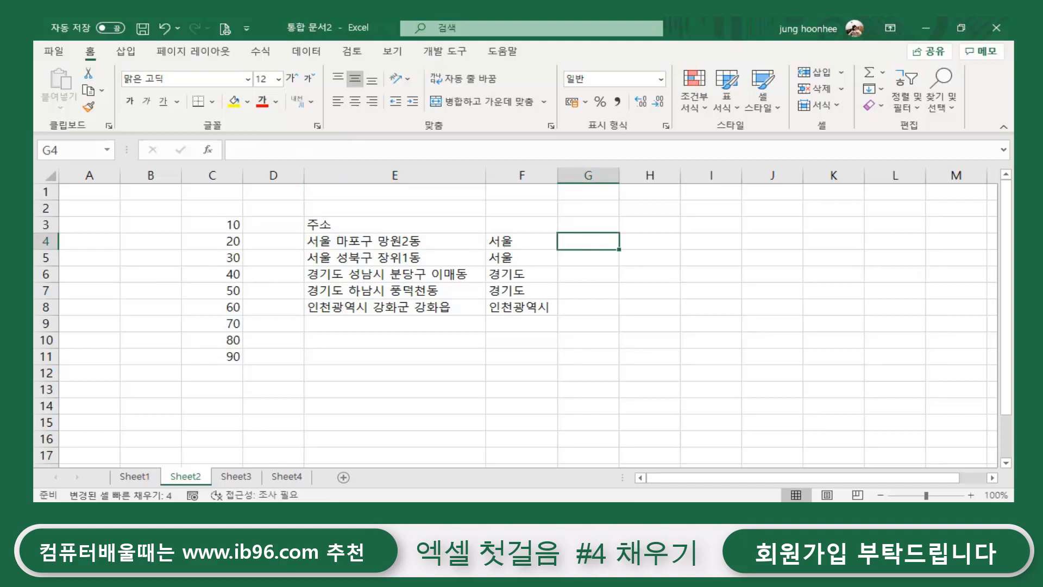
Step: Enter 마포구 in G4 and Flash Fill G5:G8 with 성북구, 성남시, 하남시, 강화군
text(마)
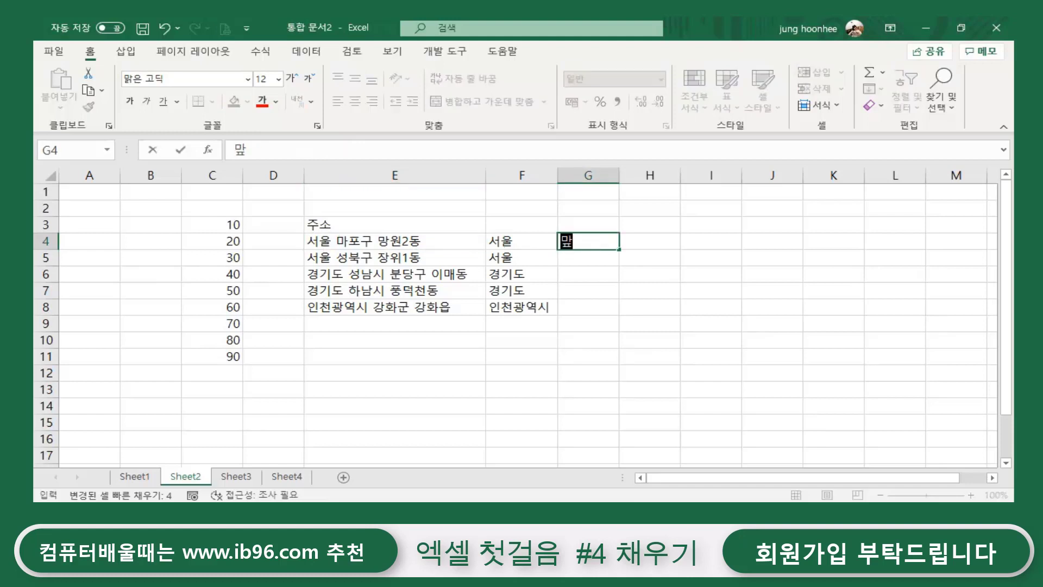
text(포구)
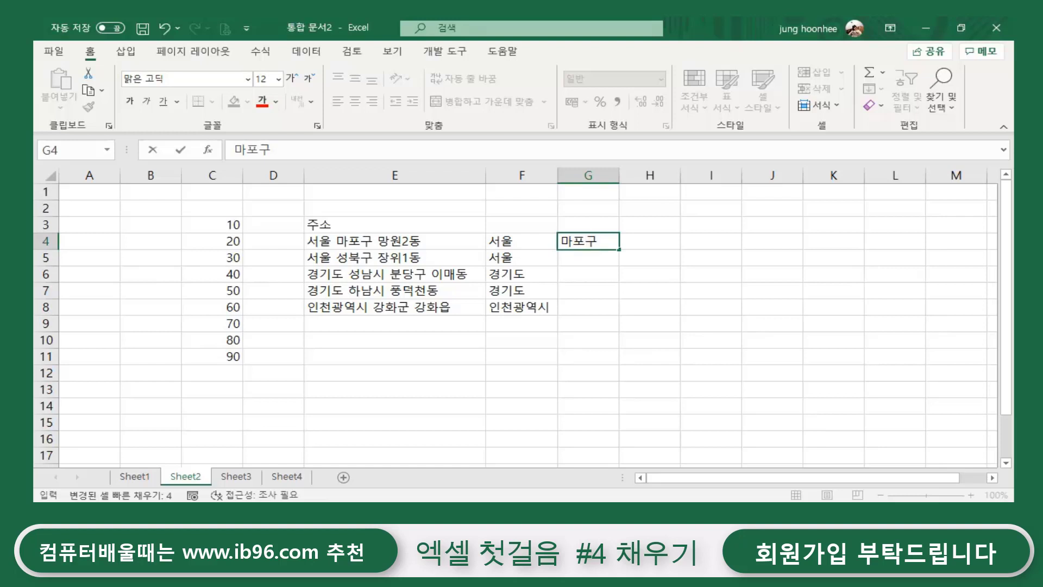
key(Return)
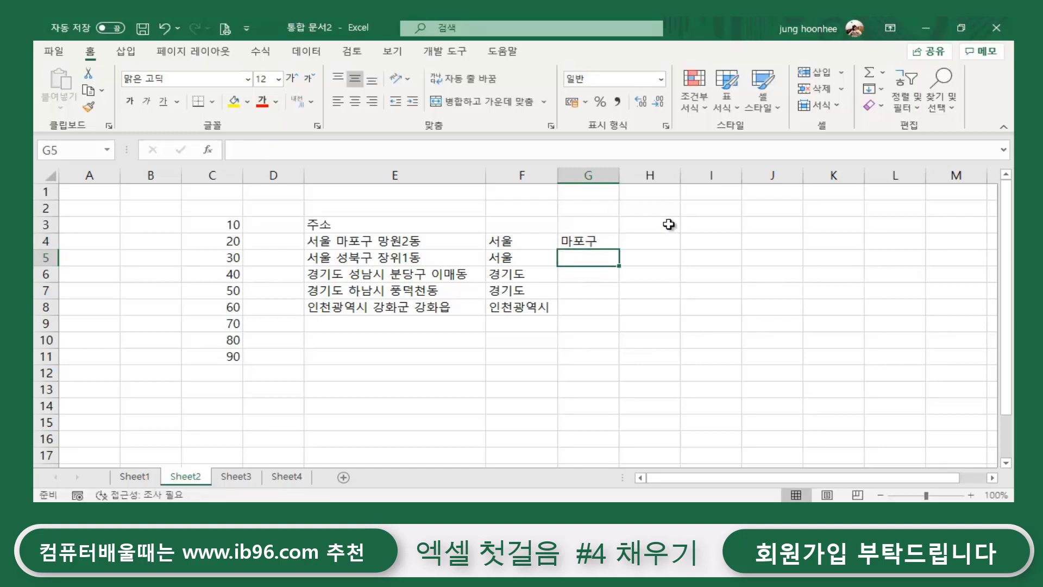
drag(579, 243, 580, 303)
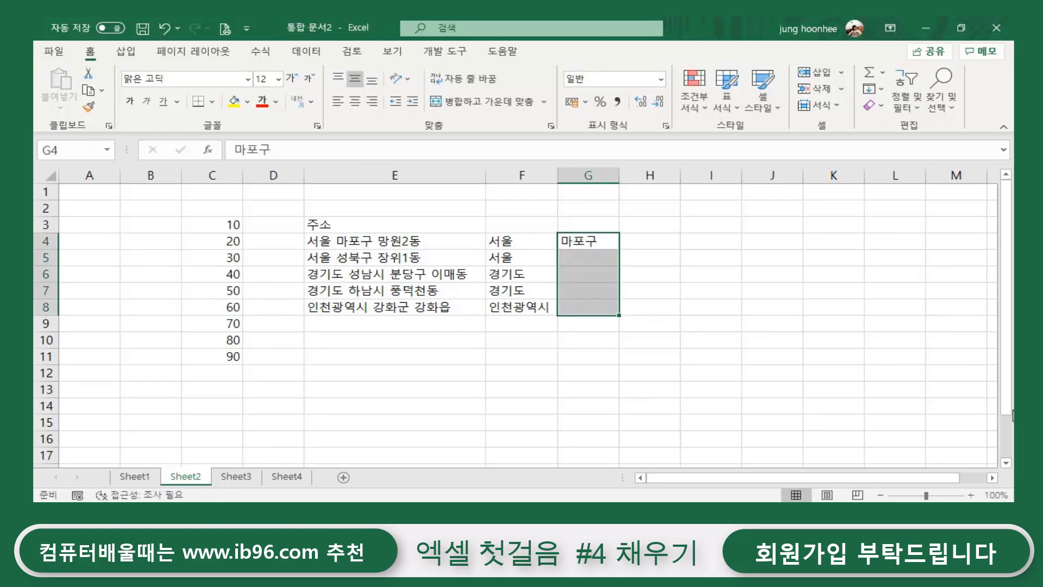
key(ctrl+e)
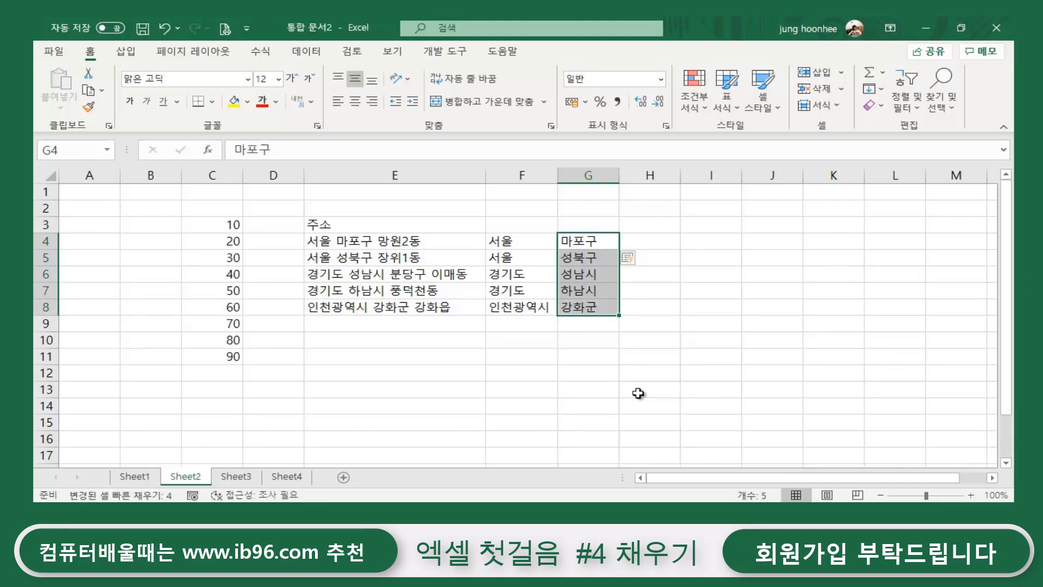
click(607, 380)
click(711, 341)
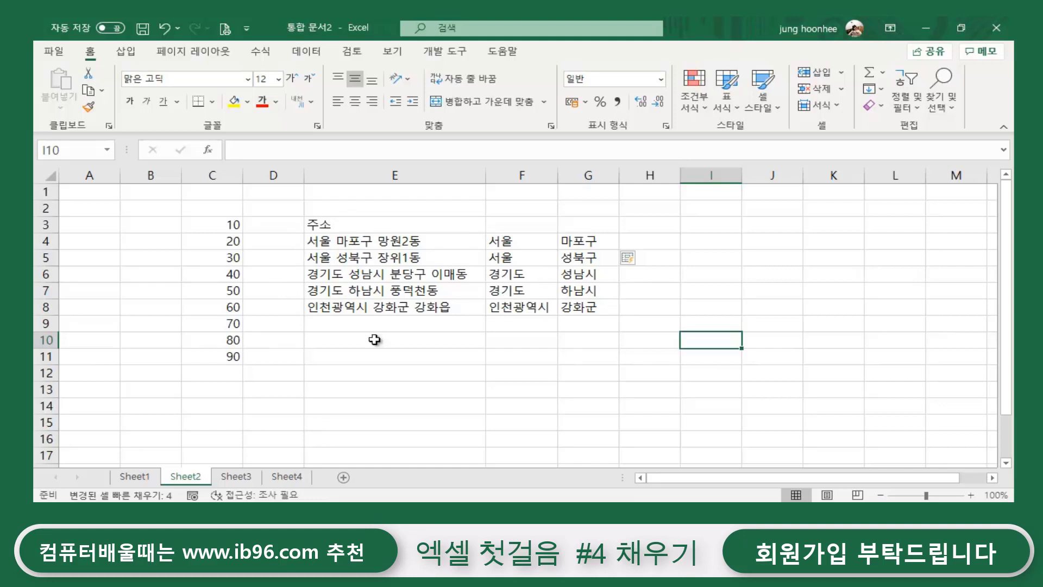
click(574, 354)
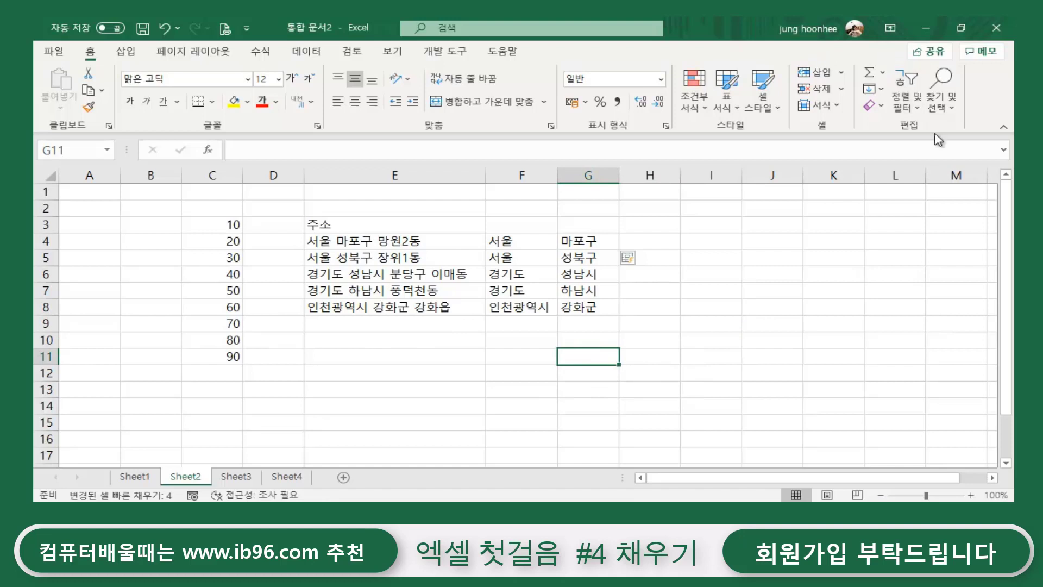
click(690, 321)
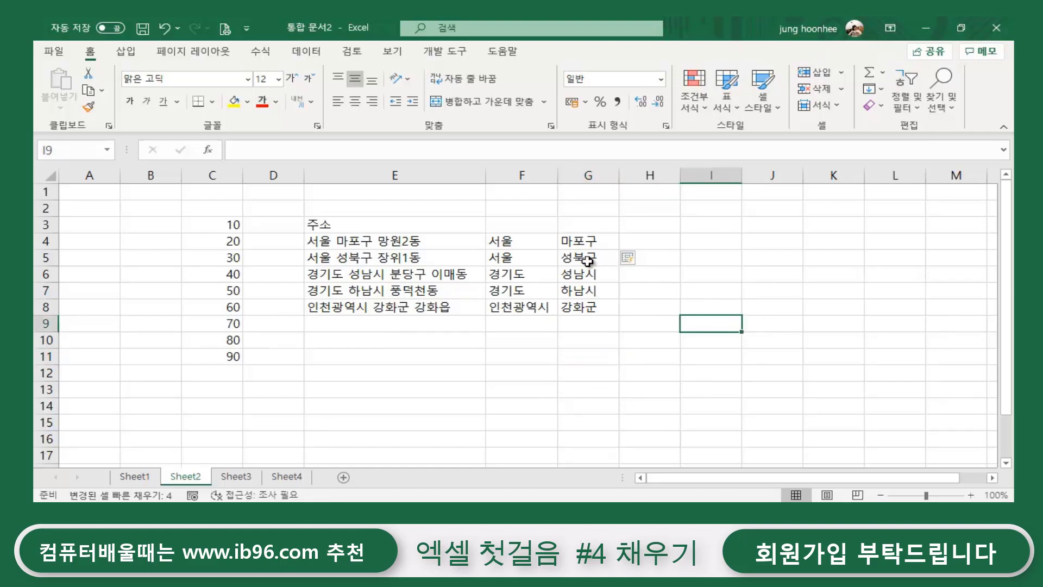
click(433, 381)
click(631, 376)
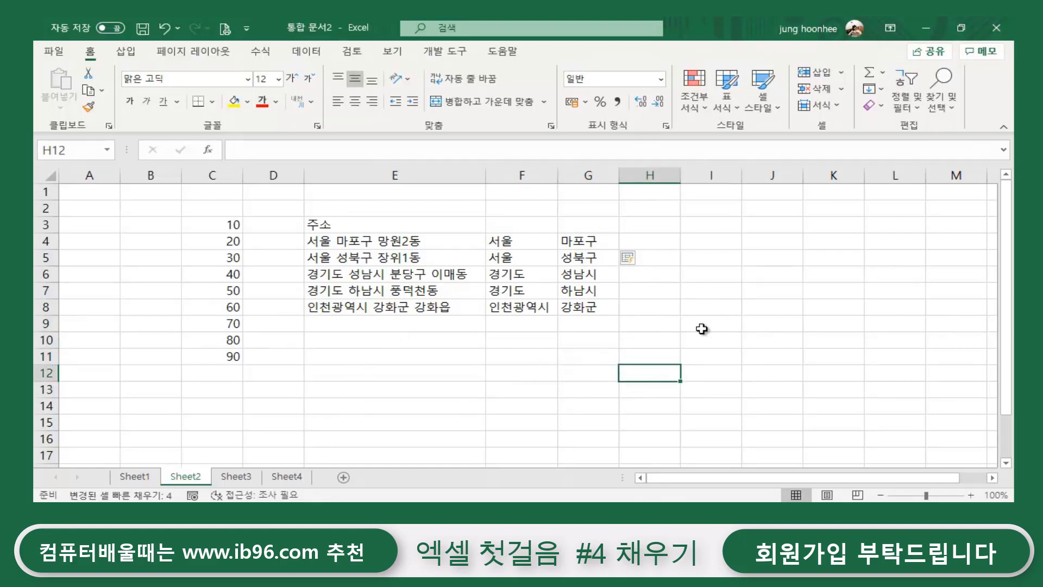
click(762, 225)
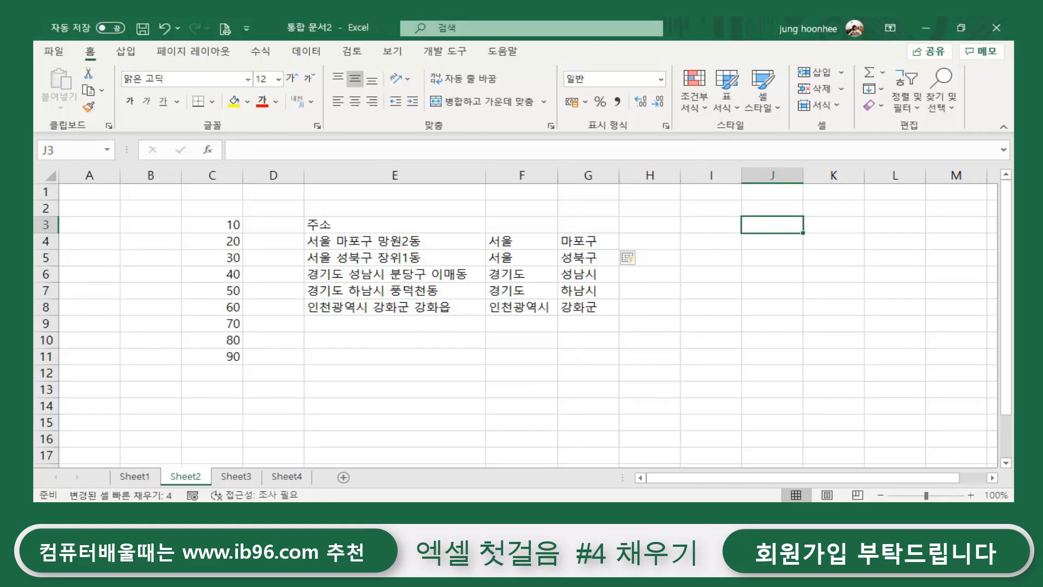
Step: Put the 이메일 header in J3 and three sample e-mail addresses in J4:J6, then widen column J
click(992, 477)
click(993, 477)
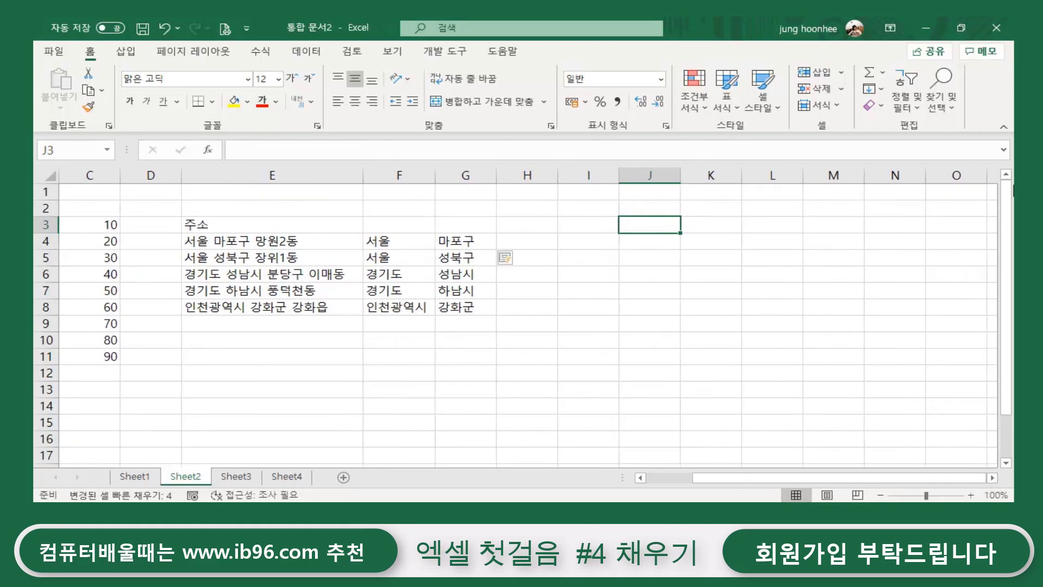
text(ㅇ)
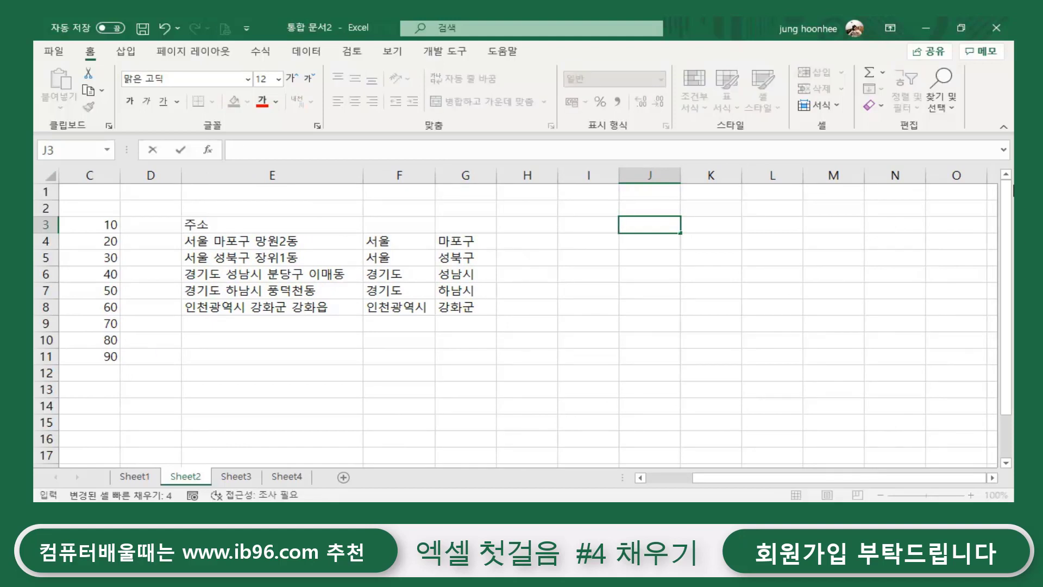
text(이메일)
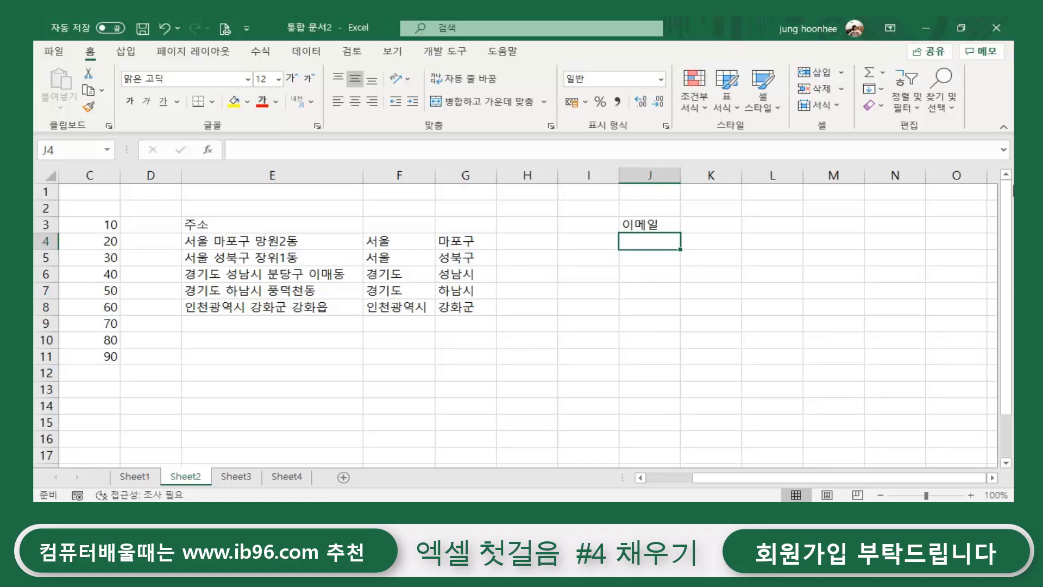
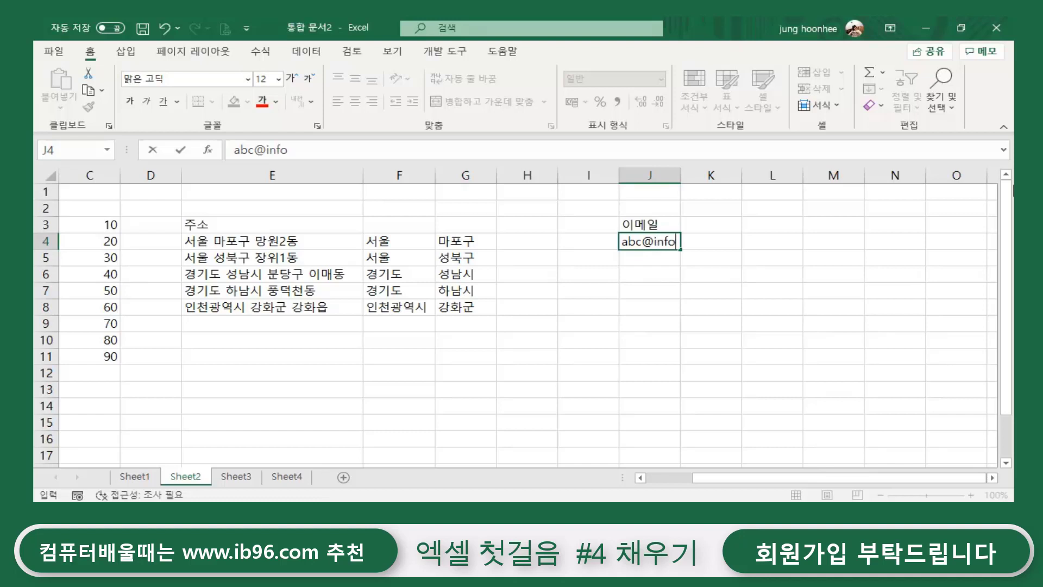
key(Return)
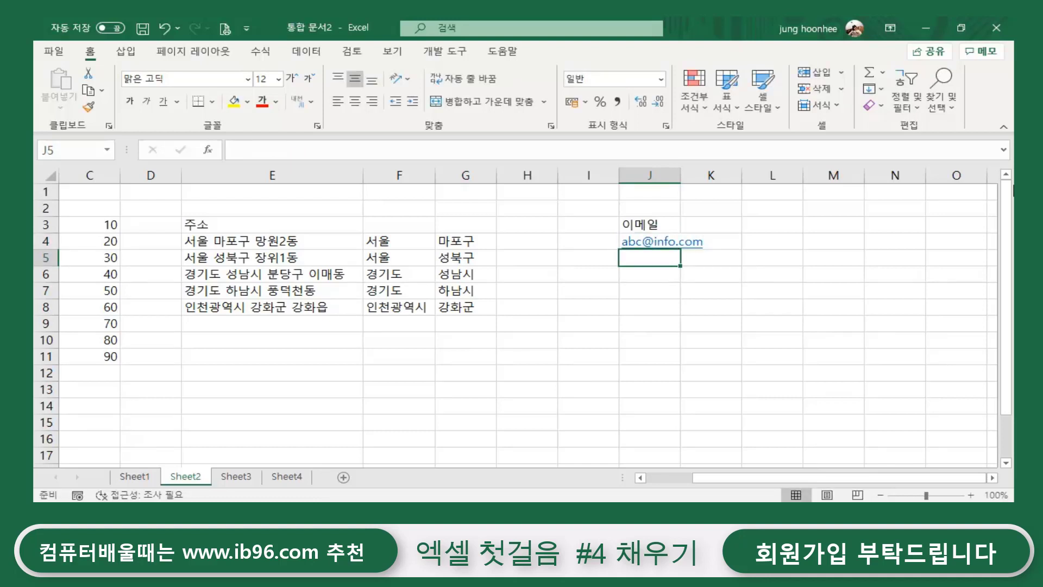
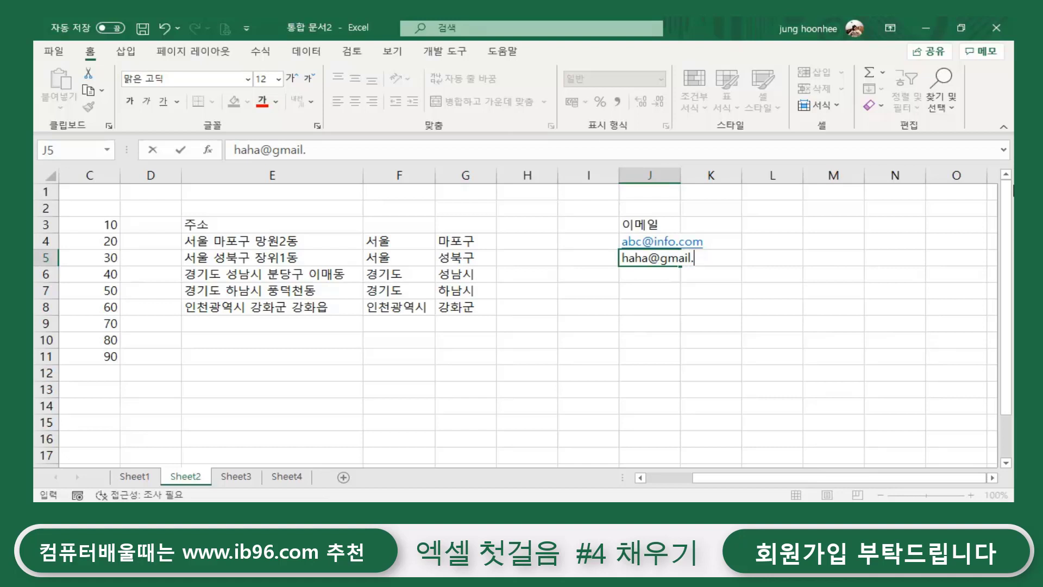
key(Return)
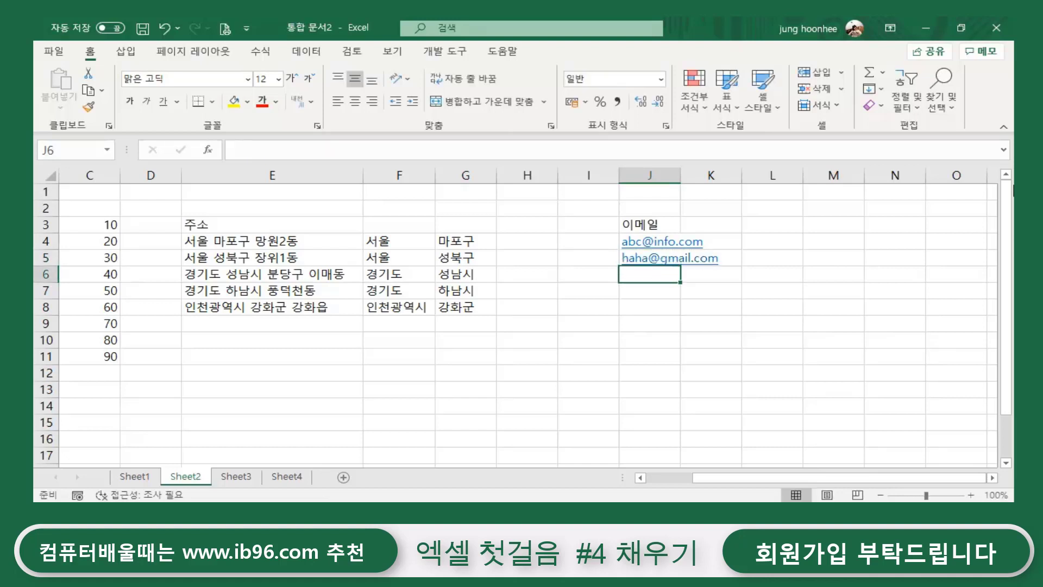
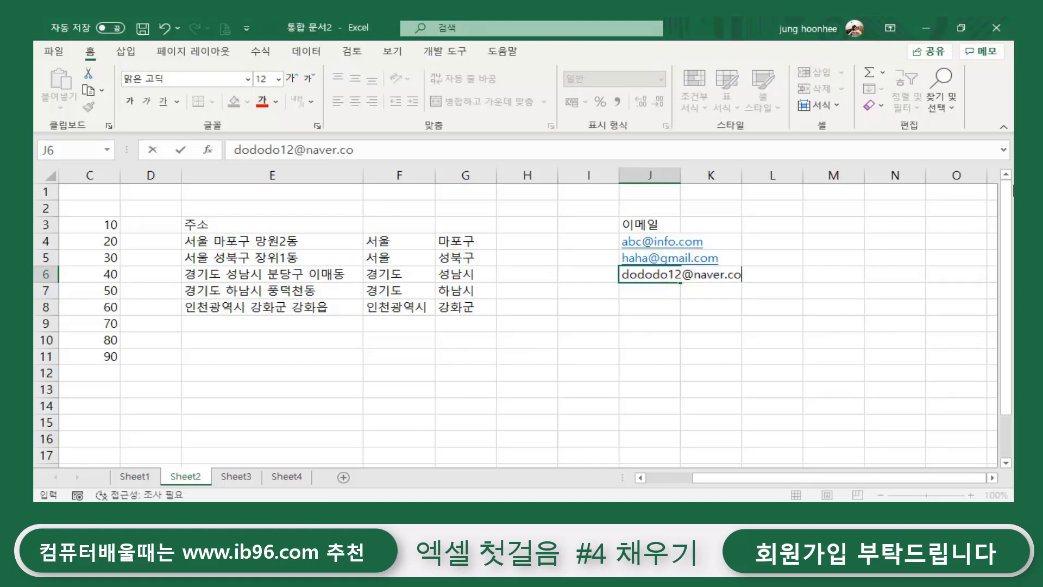
key(Return)
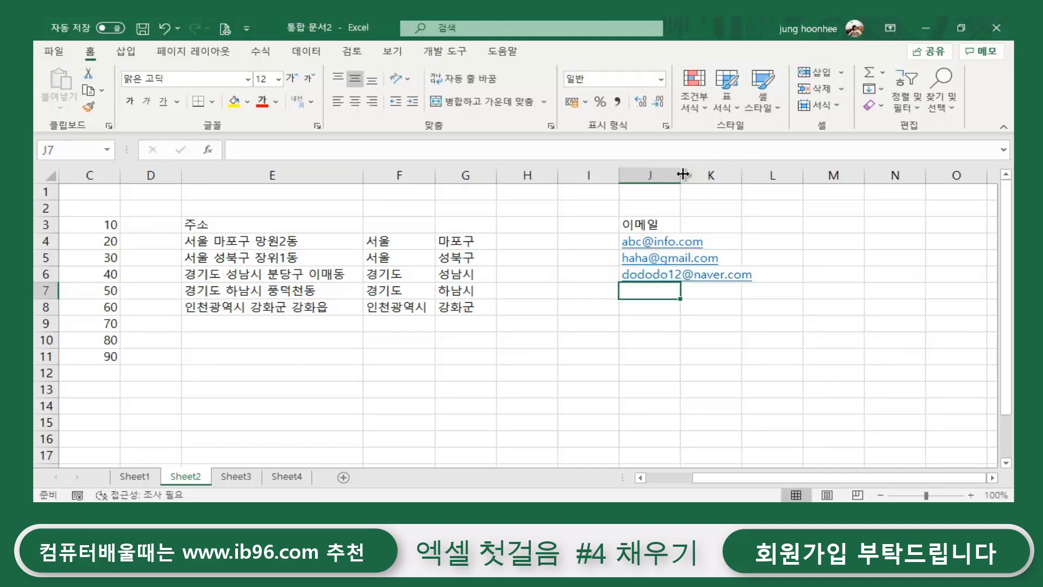
drag(683, 174, 766, 173)
Step: Test the first e-mail hyperlink in the Mail app, then close Mail and return to the sheet
click(783, 357)
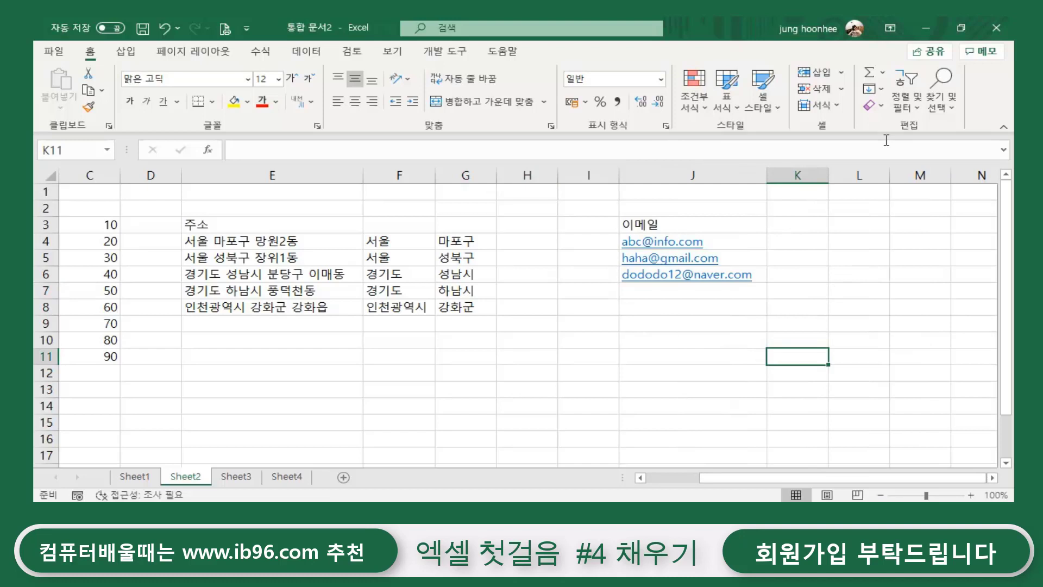
click(685, 226)
click(681, 241)
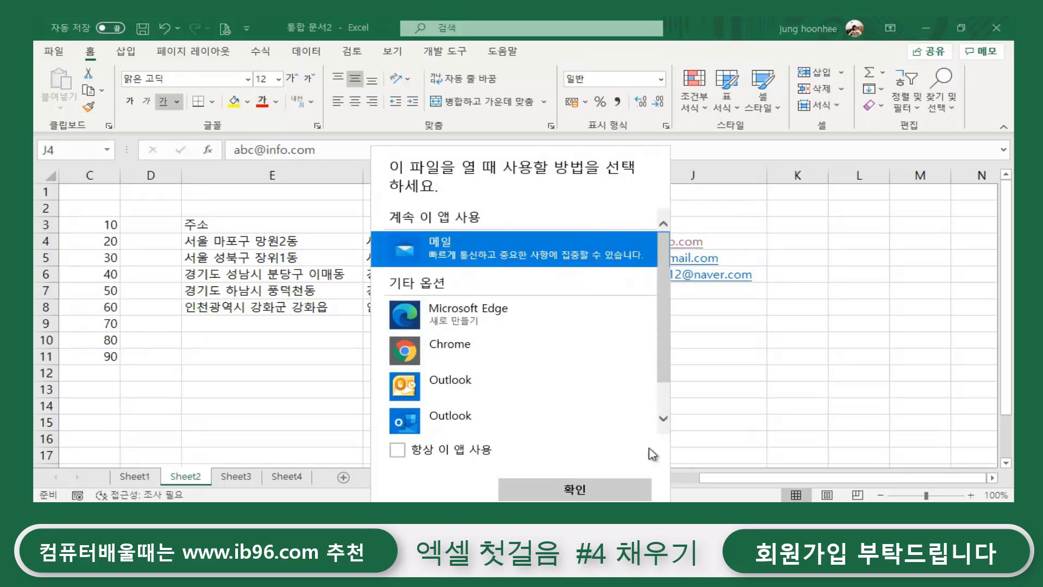
click(593, 491)
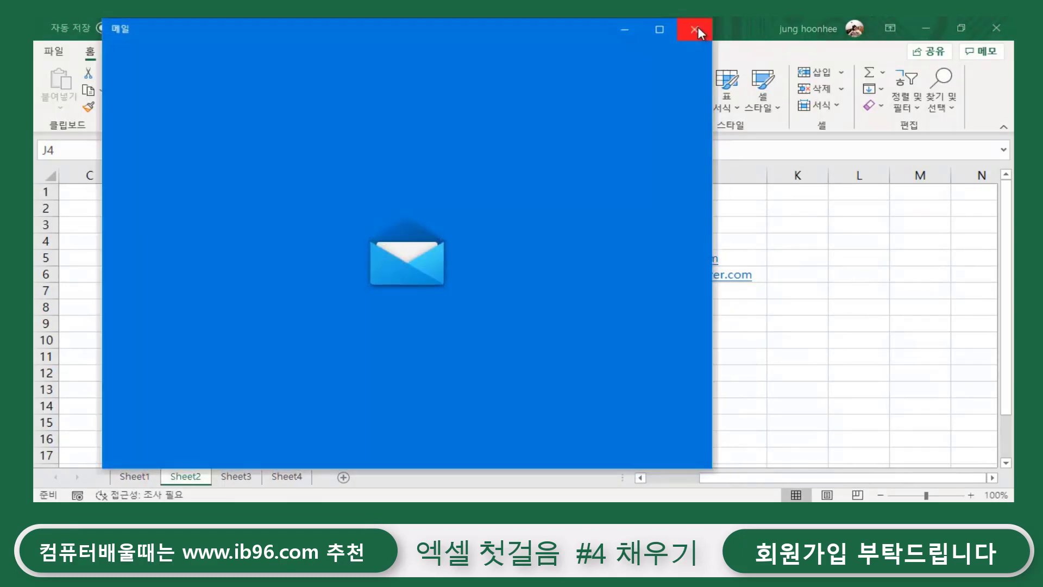
click(698, 27)
click(855, 288)
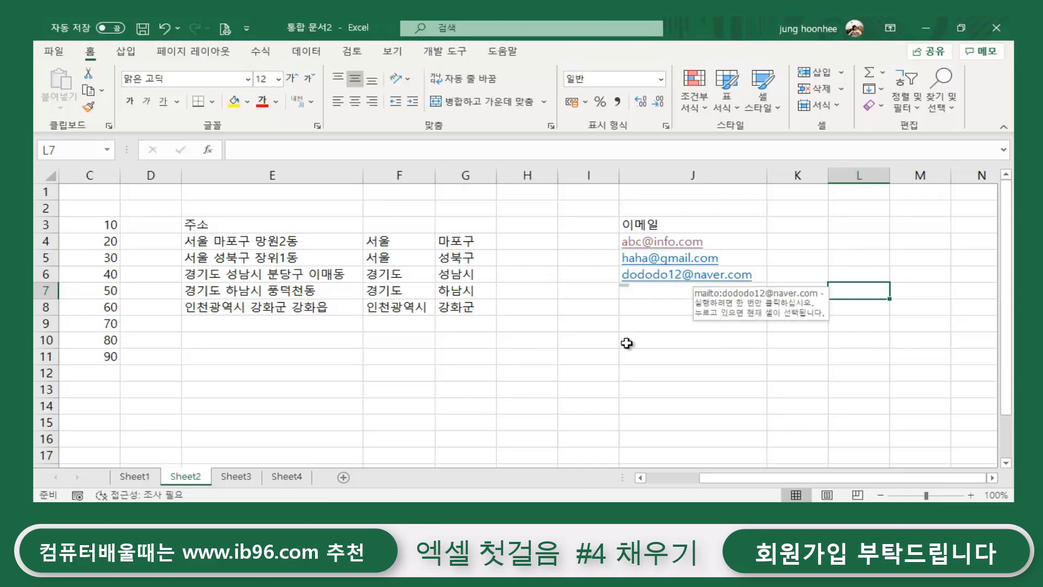
click(610, 371)
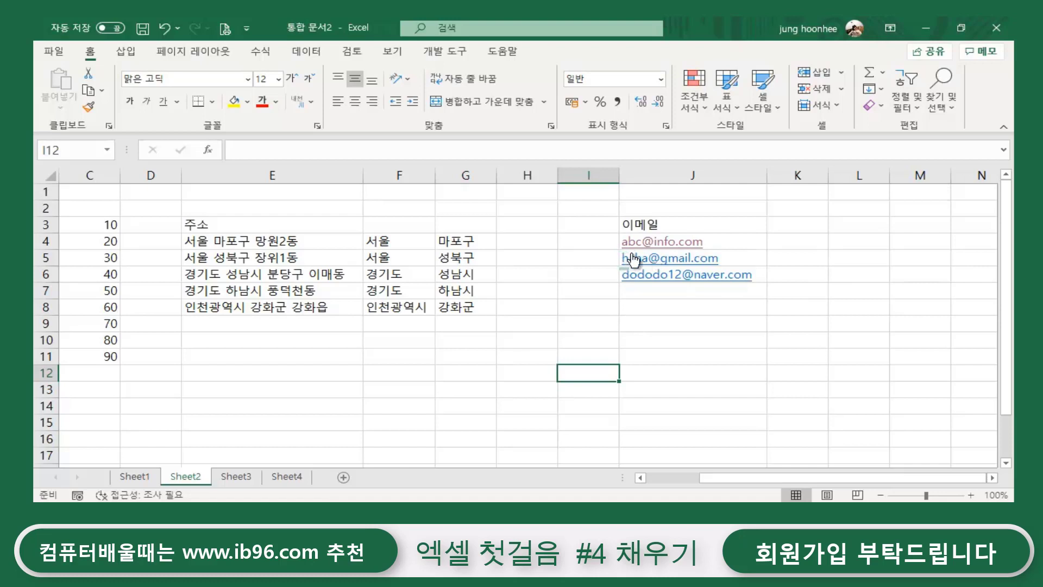
click(804, 228)
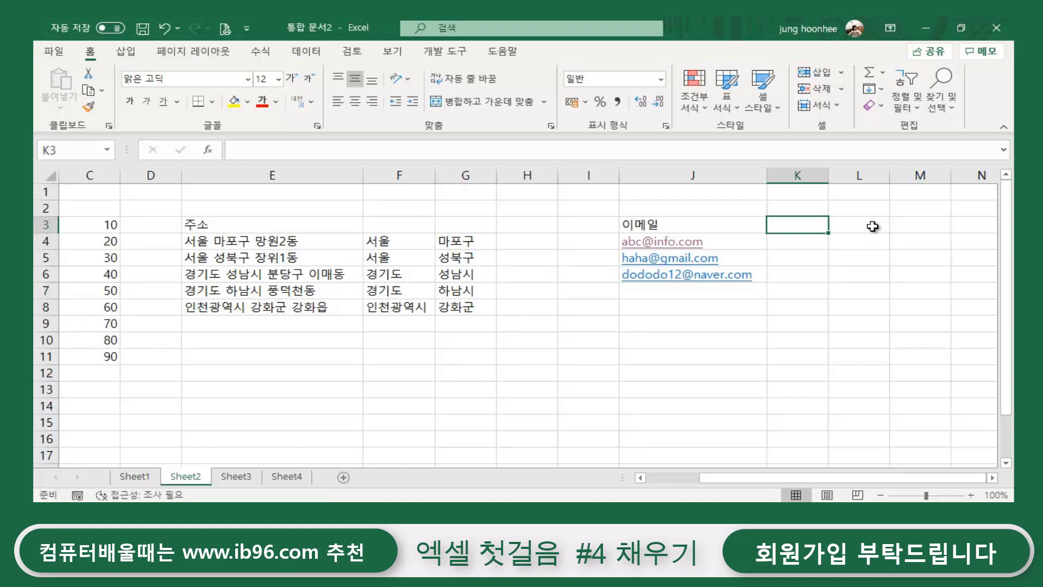
Step: Enter the 아이디 header in K3 and the first e-mail's username as a sample in K4
text(dkd)
key(BackSpace)
key(BackSpace)
key(BackSpace)
key(BackSpace)
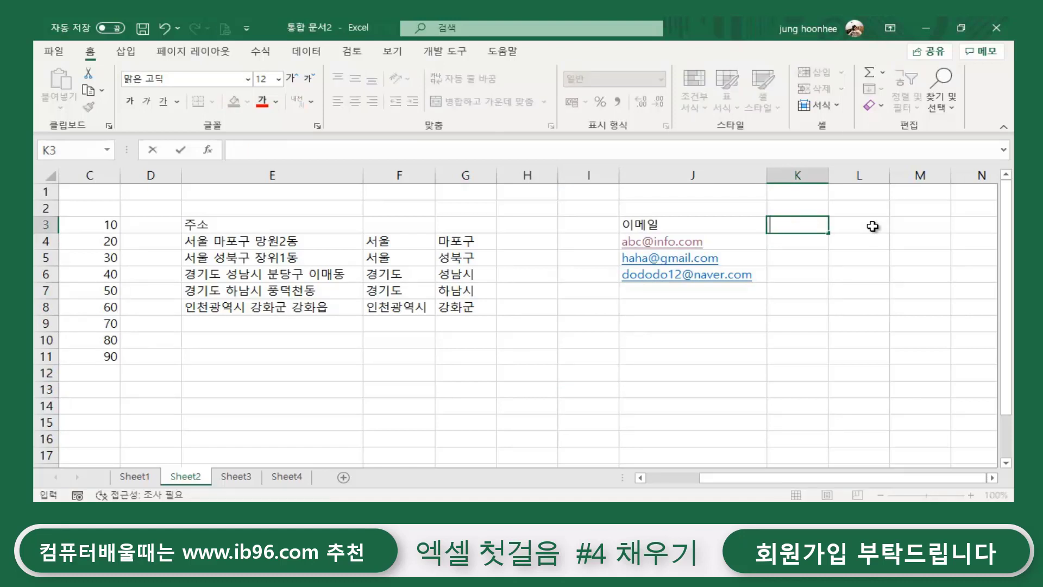
text(아이디)
key(Return)
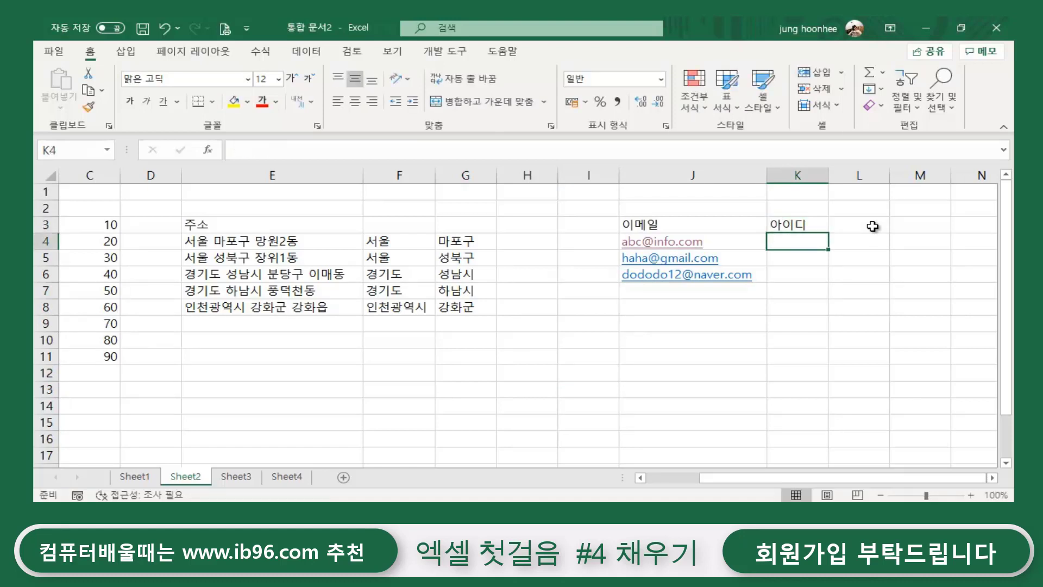
text(abc)
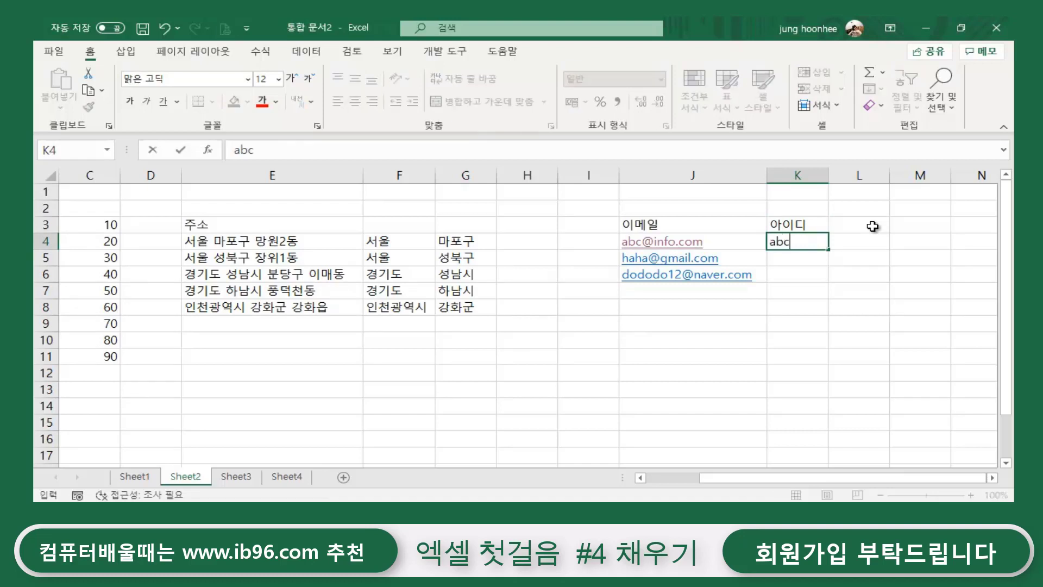
key(Return)
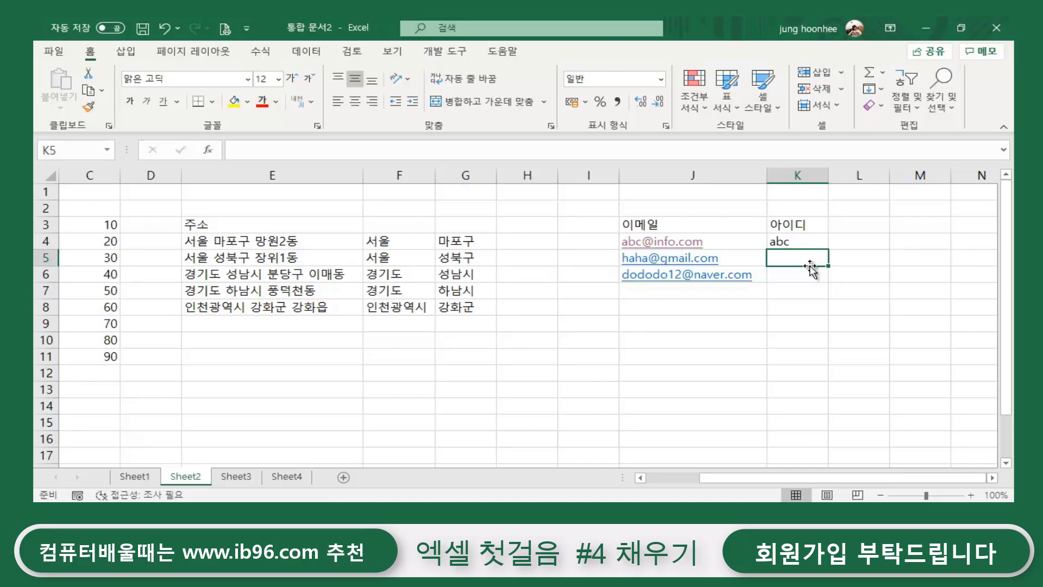
Step: Flash Fill the usernames down K4:K6 from the e-mail addresses
drag(799, 233, 802, 276)
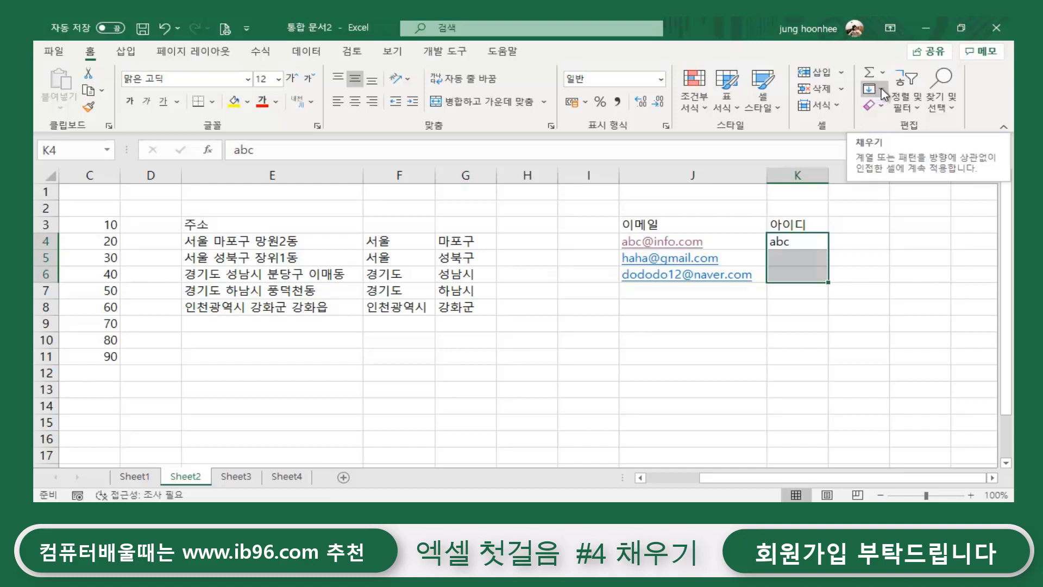
click(881, 89)
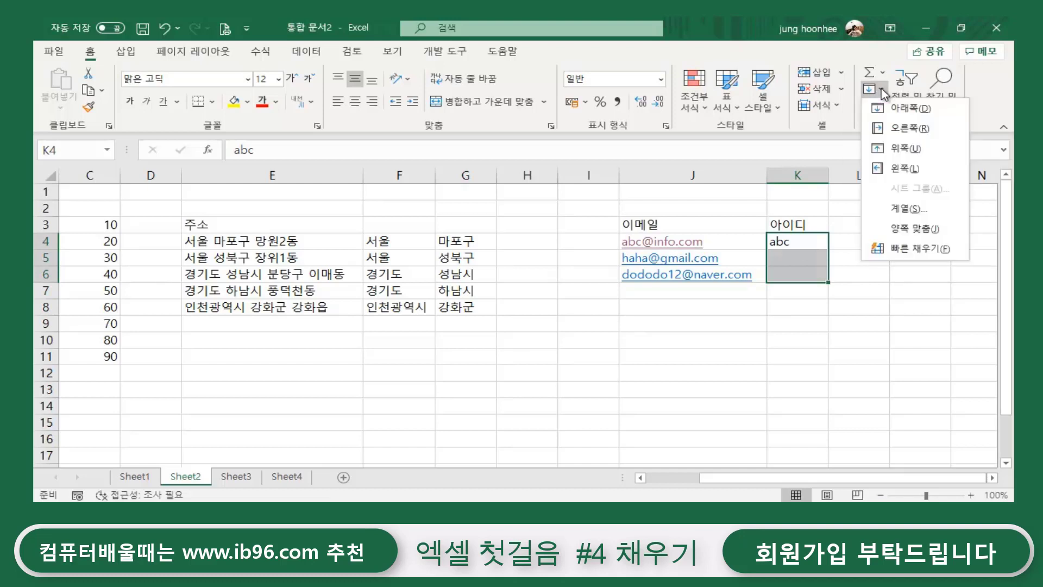
click(920, 249)
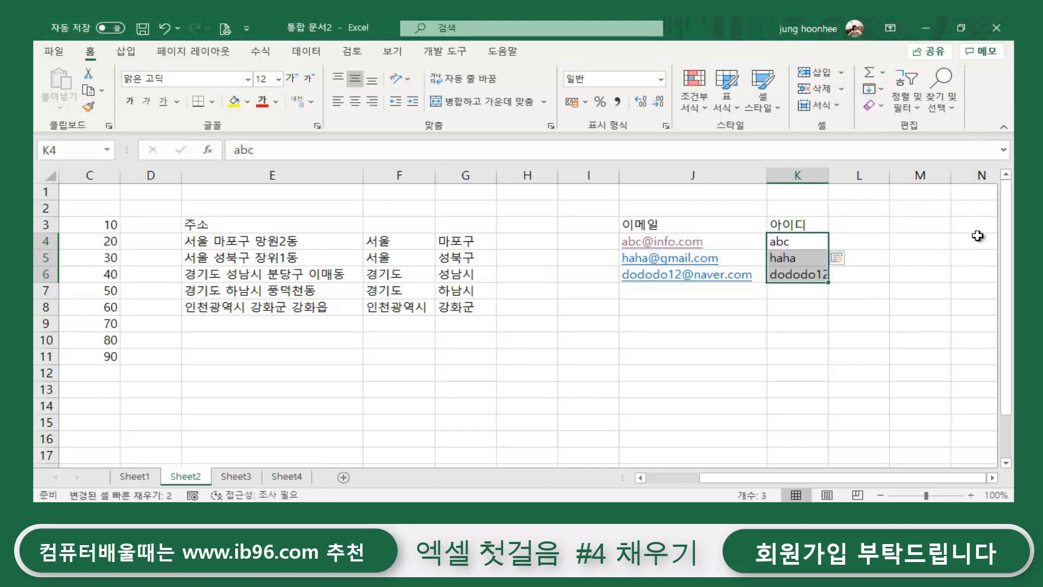
click(741, 352)
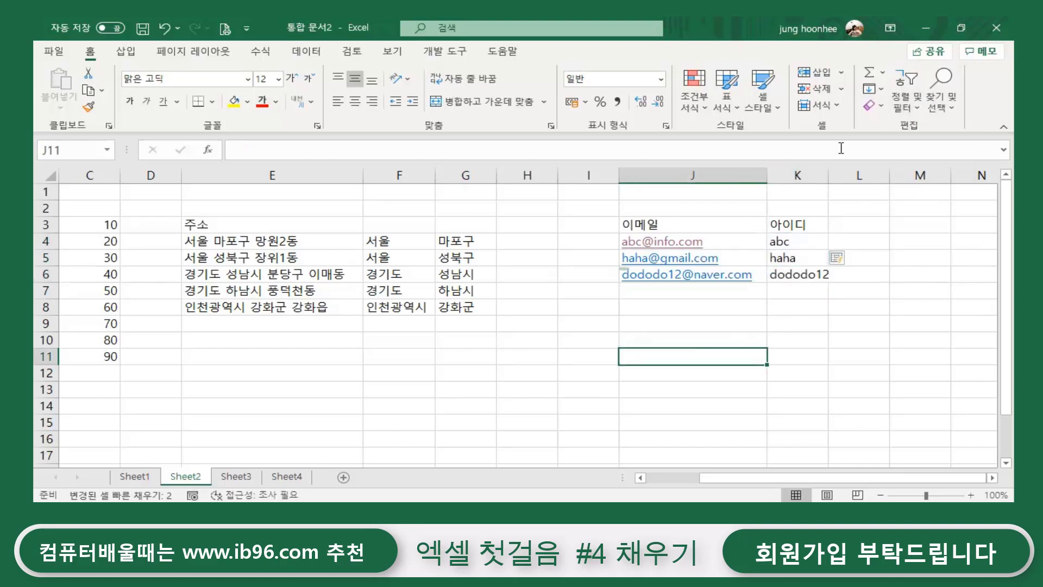
click(895, 333)
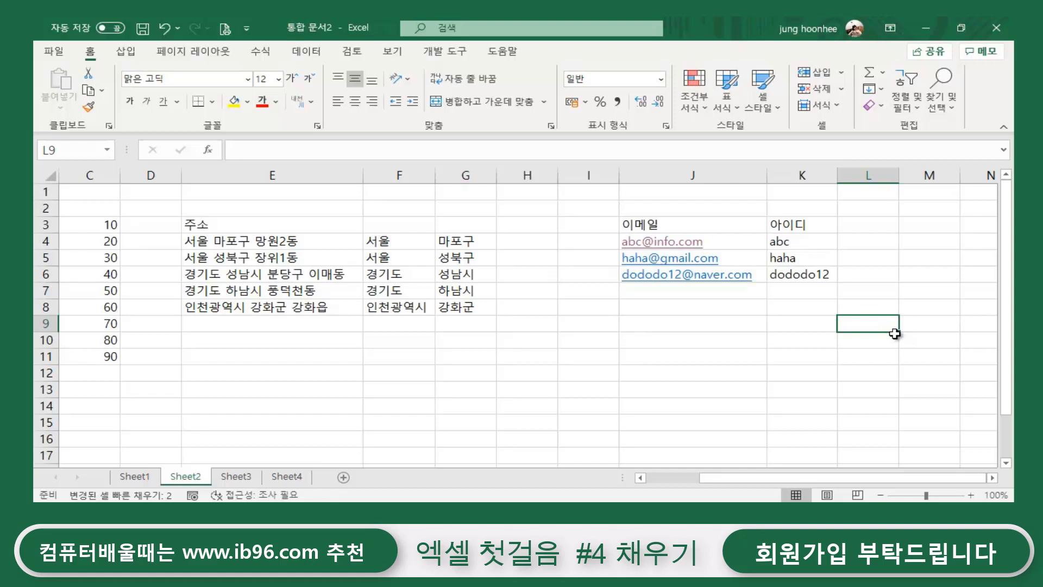
click(994, 477)
click(994, 478)
click(806, 226)
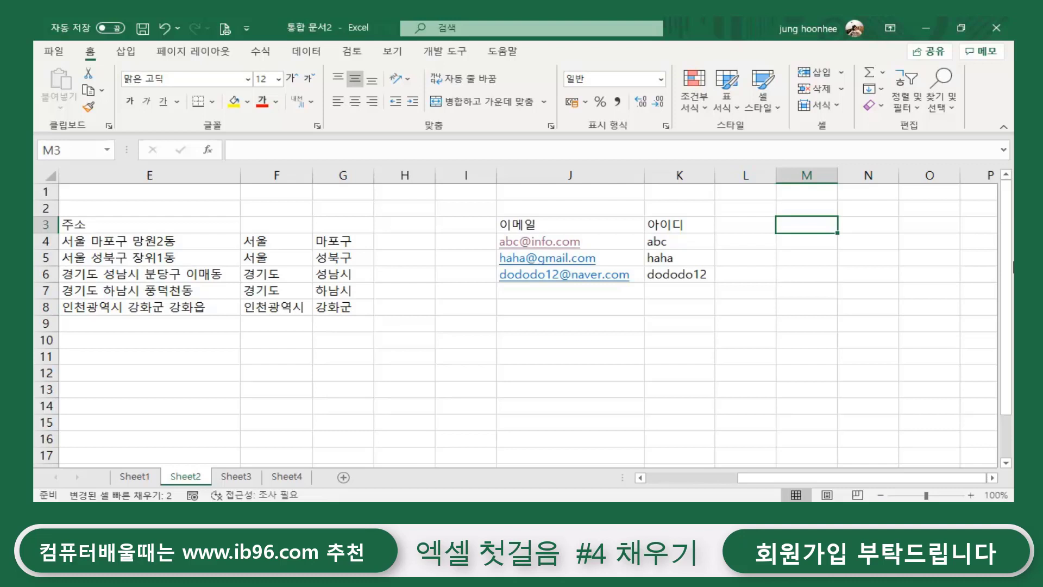
Step: Enter the 거래처 header in M3 and clients 하나, 유일, 오가닉푸드, 별드리 in M4:M7
text(vn)
key(BackSpace)
key(BackSpace)
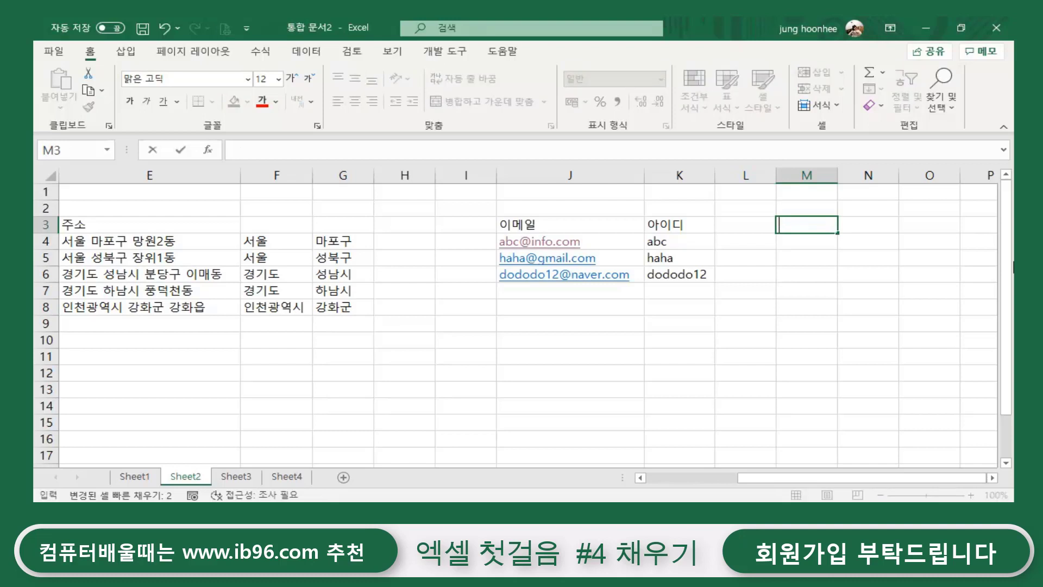
text(거래)
text(처)
key(Return)
text(하나)
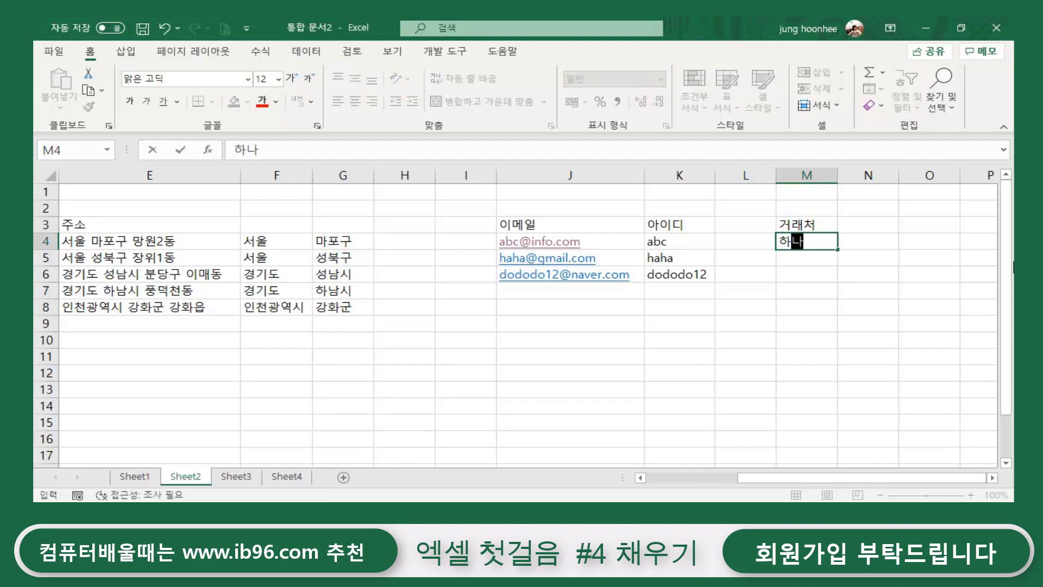
key(Return)
text(유일)
key(Return)
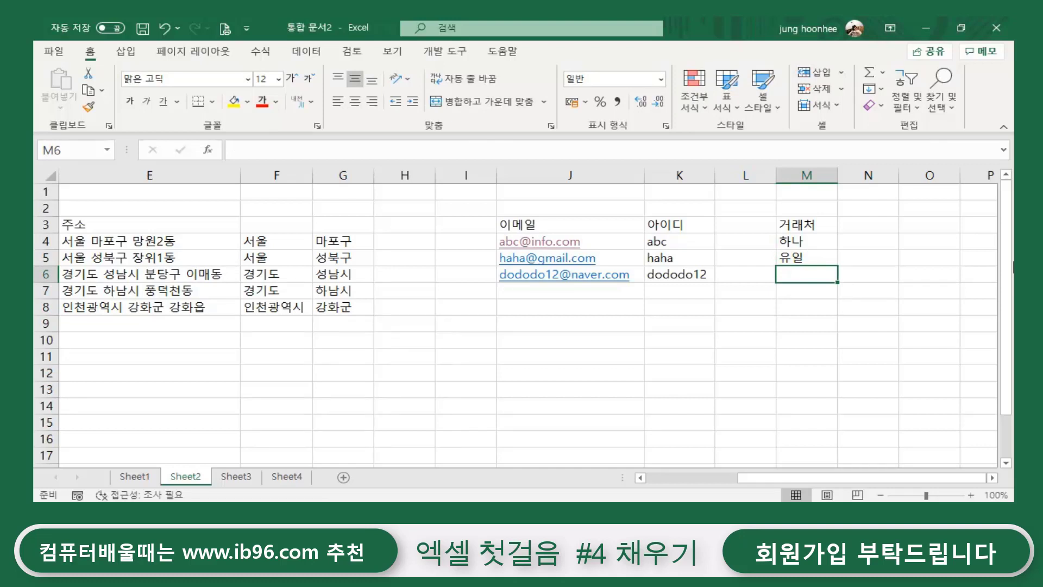
text(오가닉)
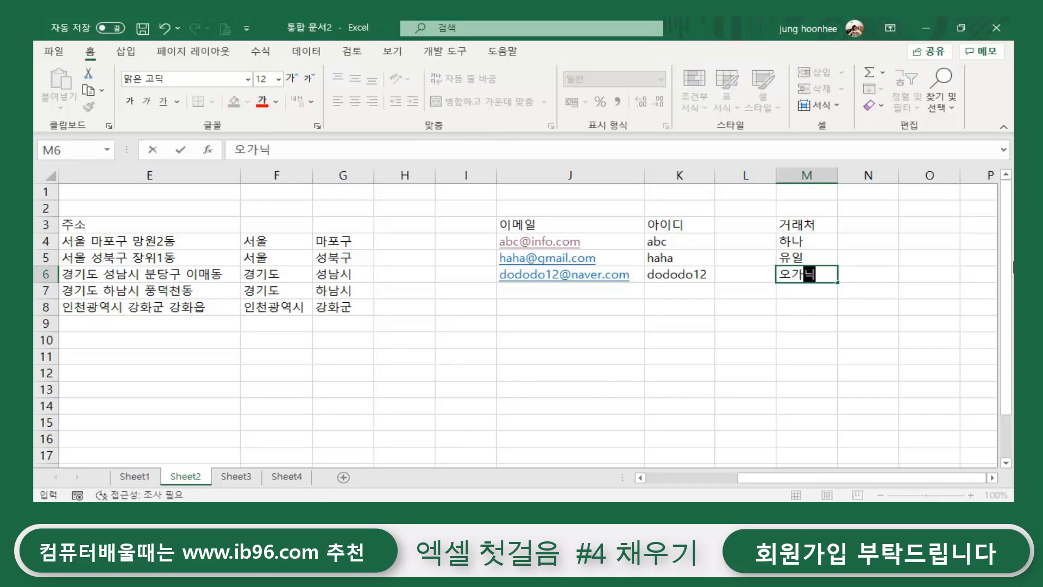
text(푸드)
key(Return)
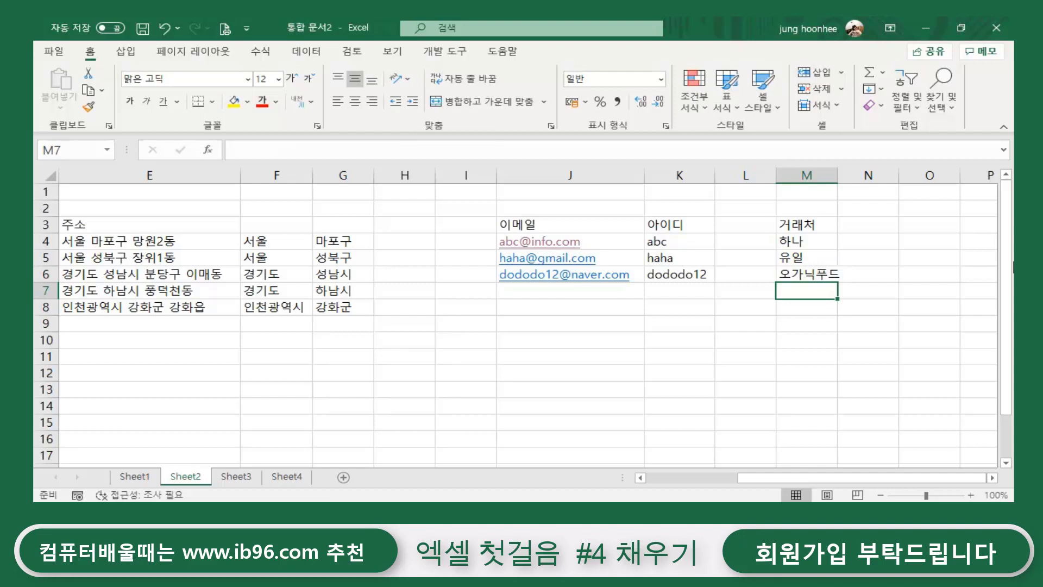
text(별드)
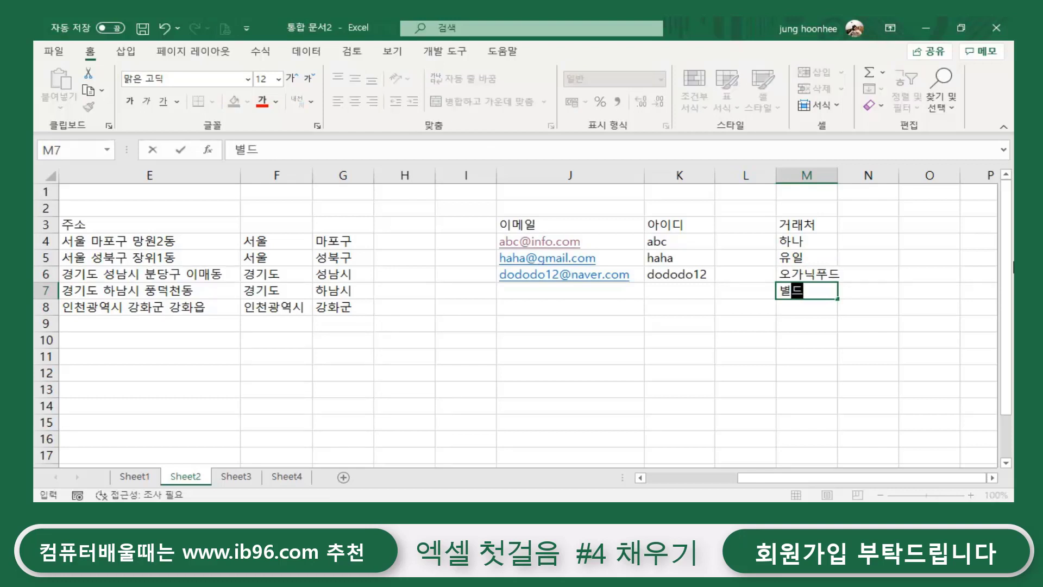
text(리)
key(Return)
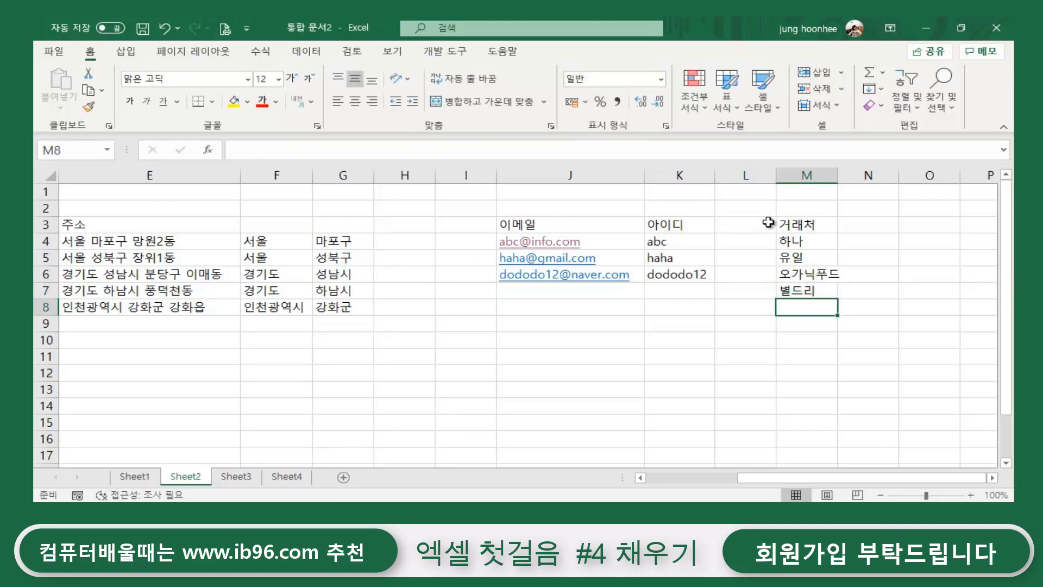
Step: Check cells across columns M and N, ending with N3 selected for the phone header
click(808, 223)
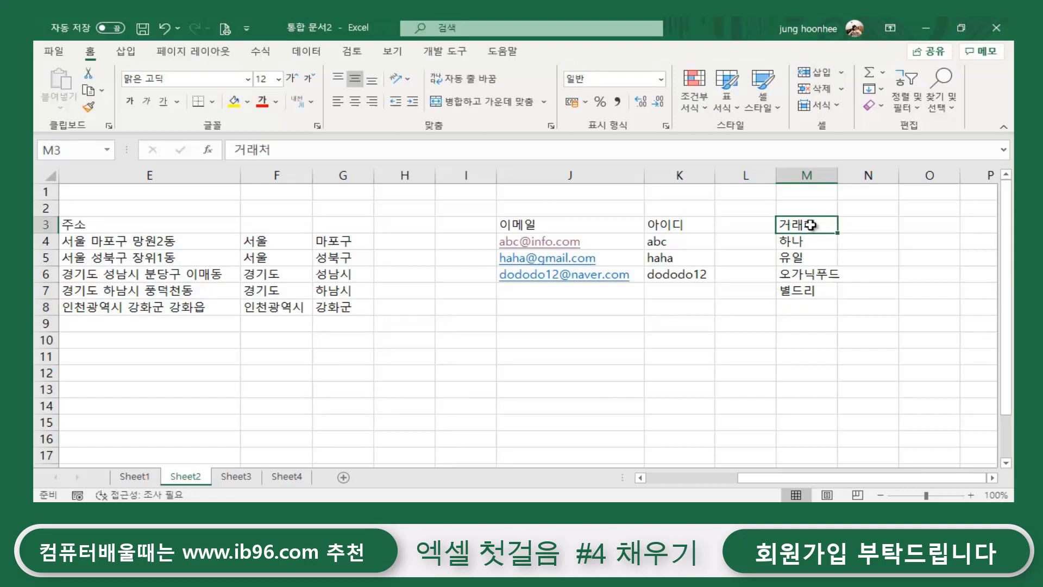
click(867, 224)
click(806, 223)
click(869, 223)
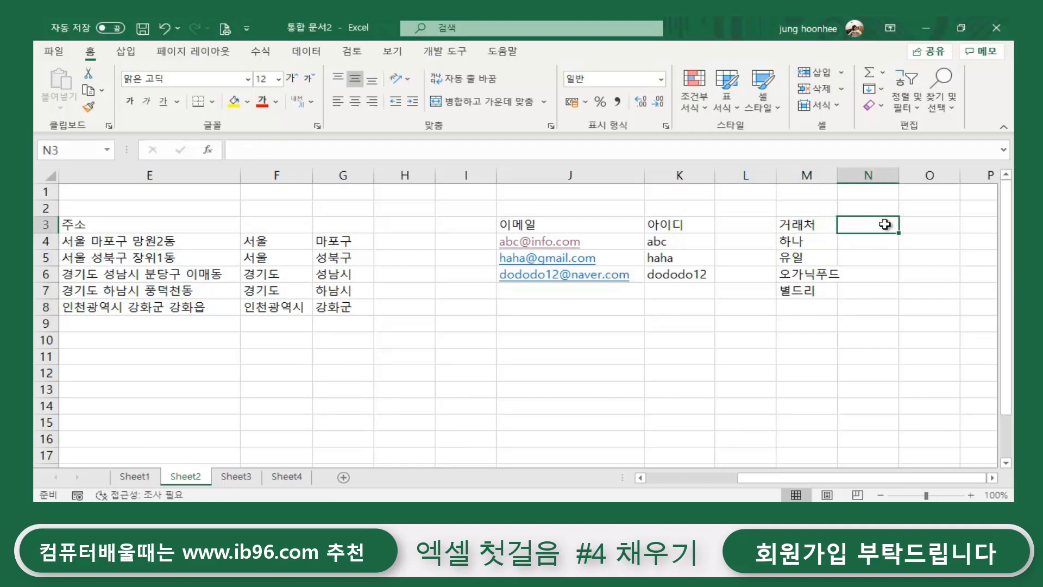
click(864, 247)
click(856, 289)
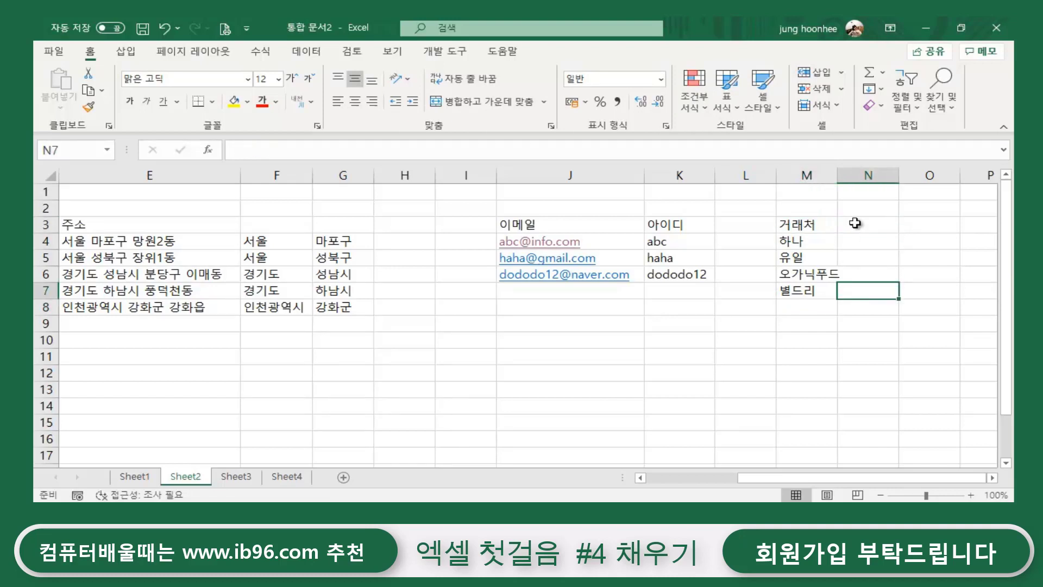
click(860, 228)
click(808, 239)
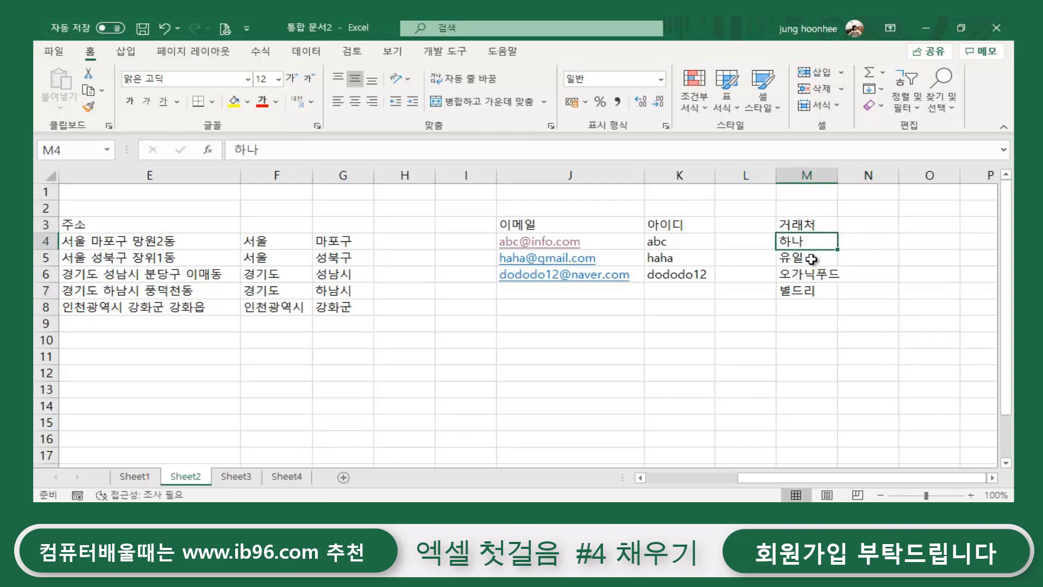
click(814, 259)
click(808, 290)
click(807, 306)
click(862, 225)
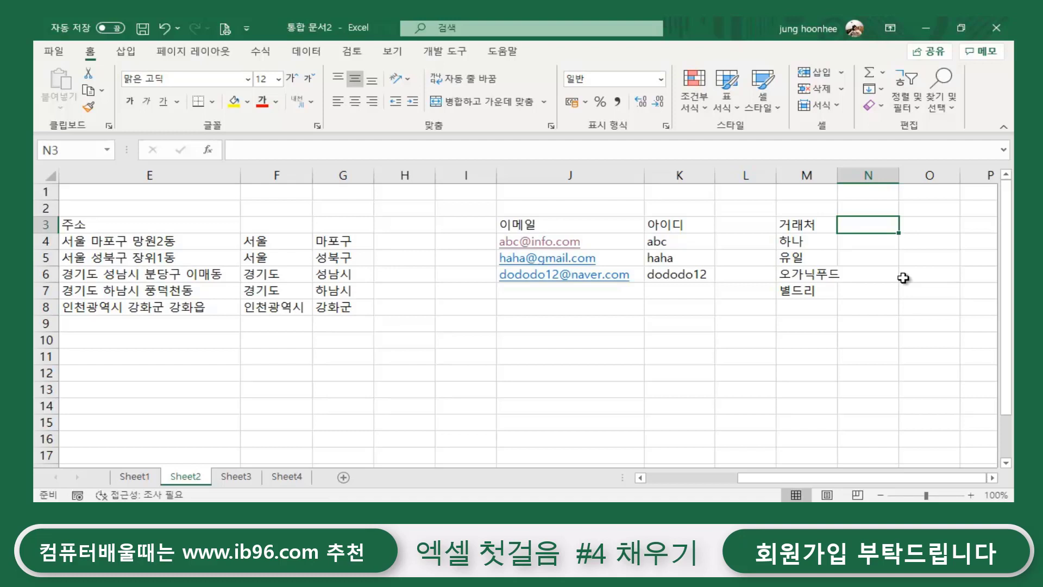
click(865, 340)
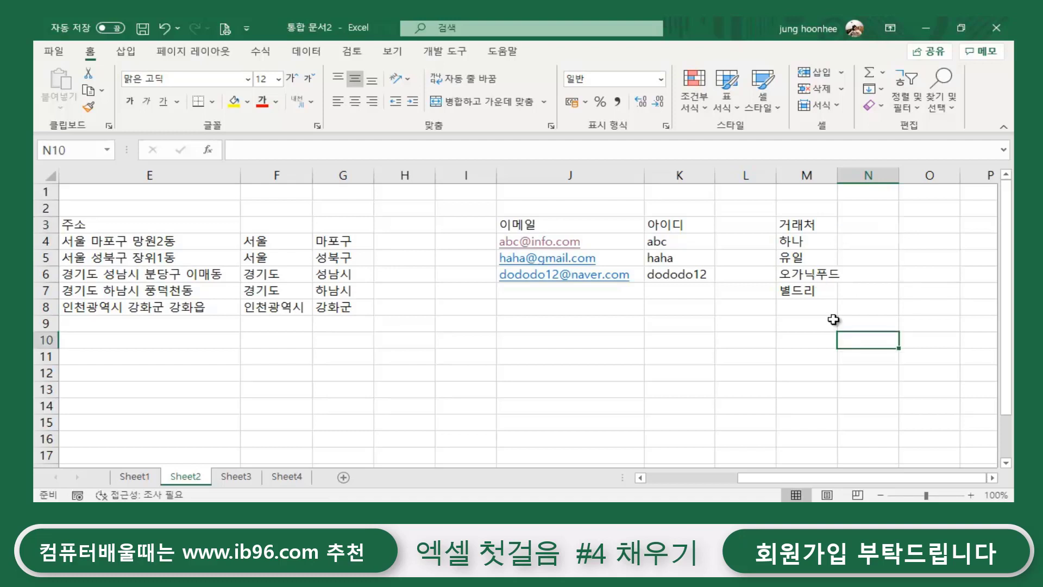
click(808, 223)
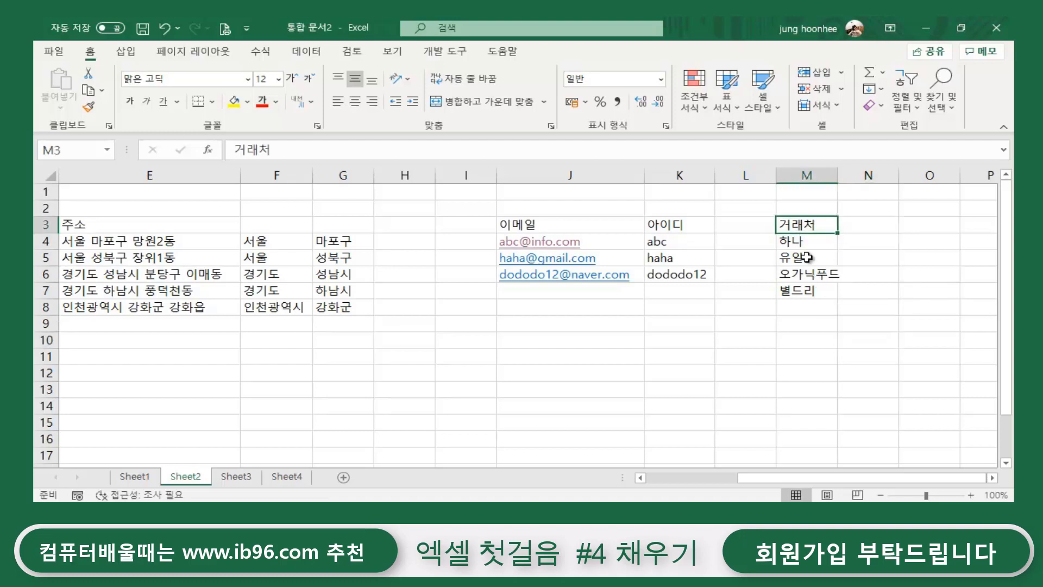
click(860, 225)
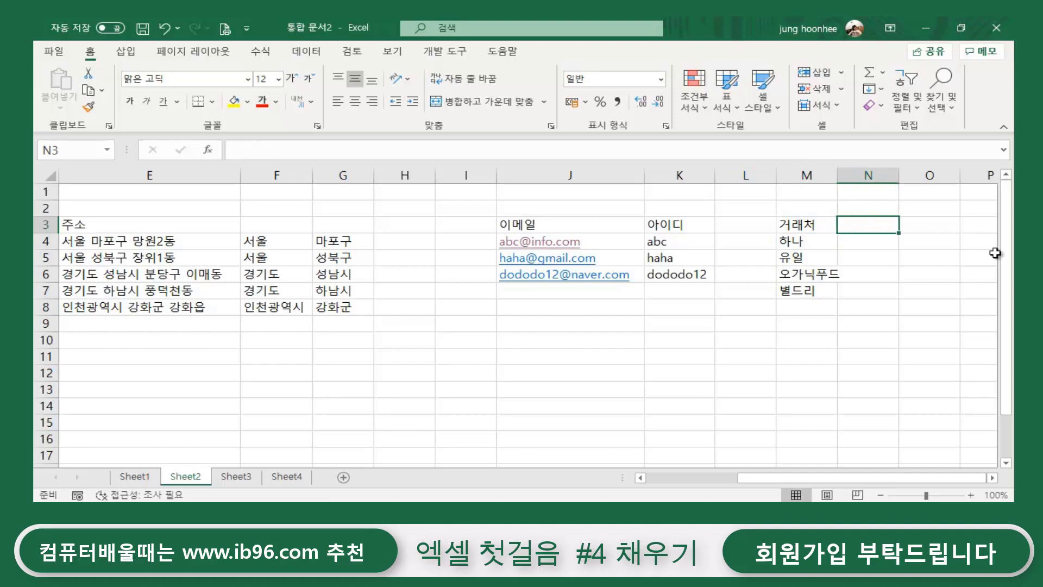
Step: Enter the 전화 header in N3 and each client's phone number in N4:N7
text(전화)
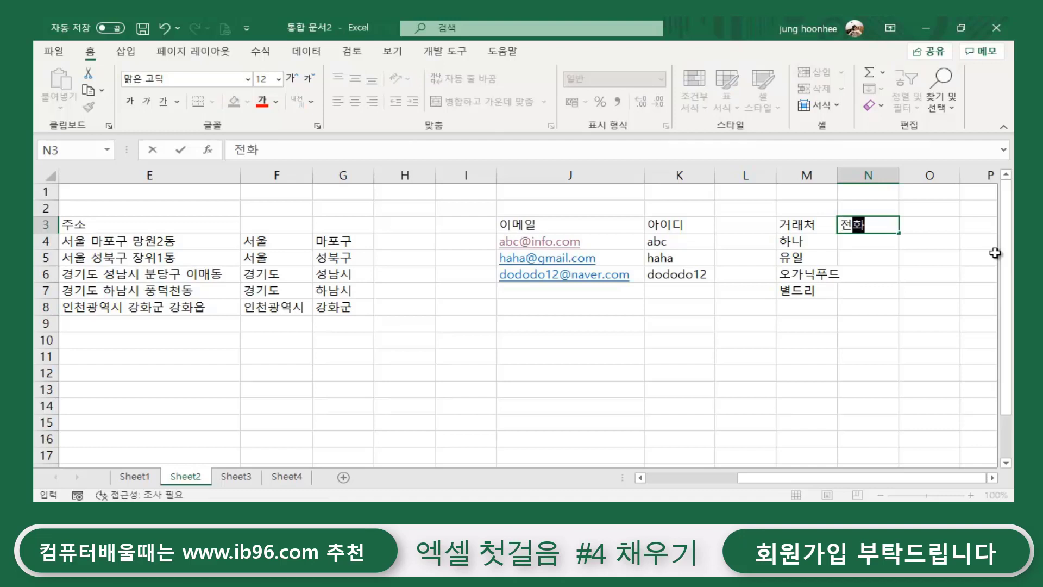
key(Return)
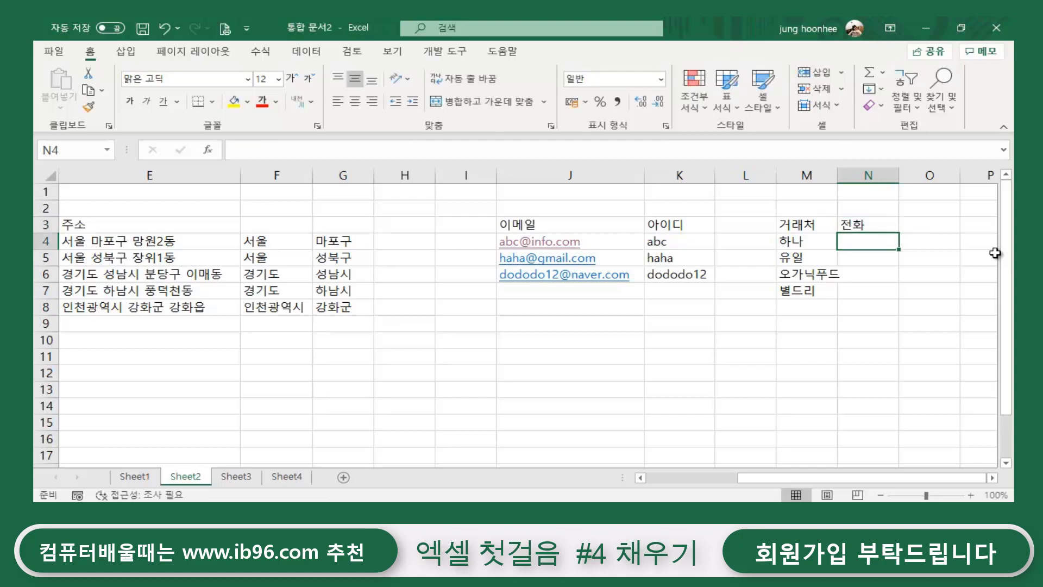
text(031-)
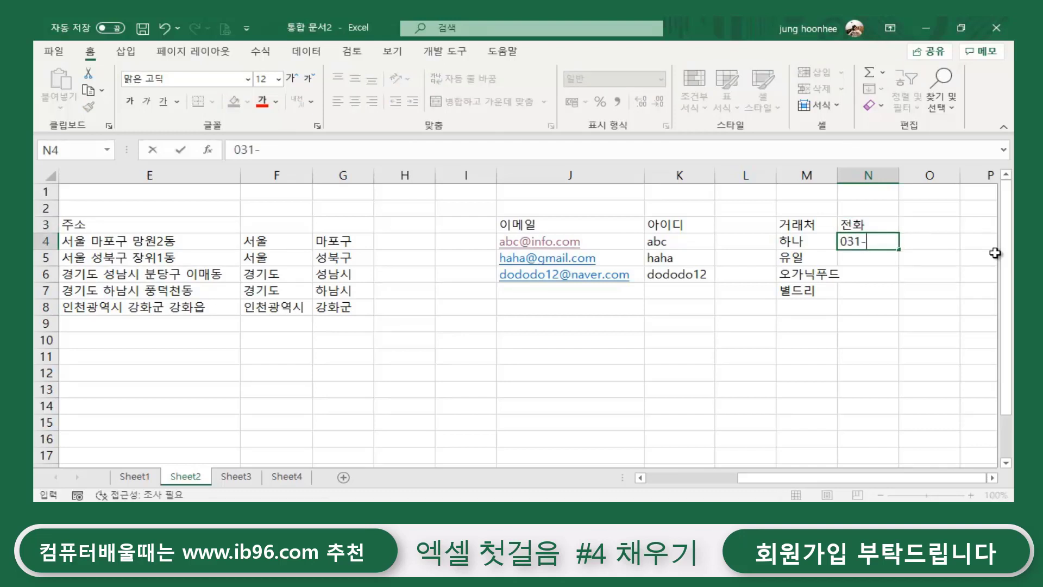
text(555-)
text(1234)
key(Return)
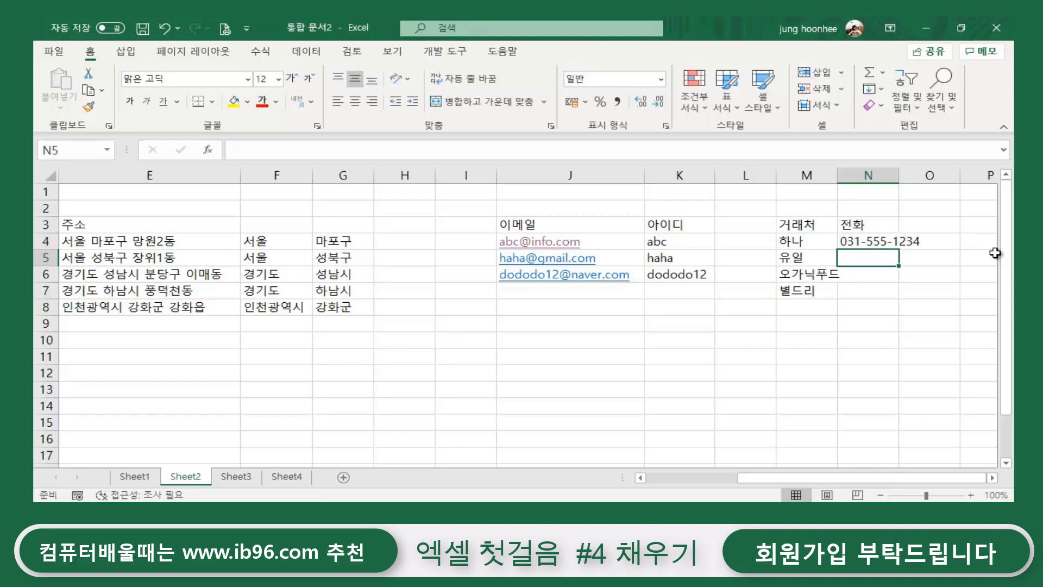
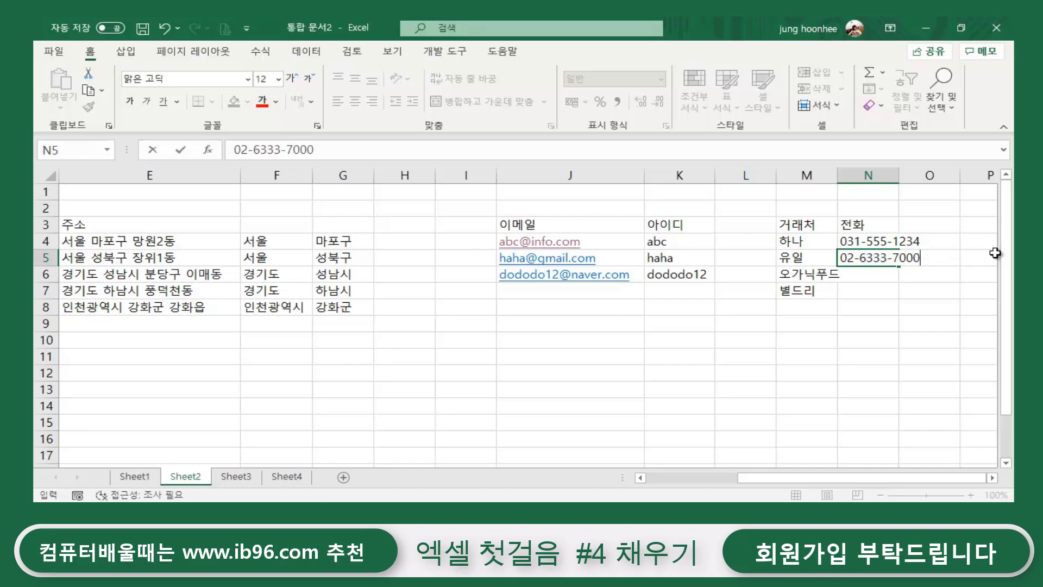
key(Return)
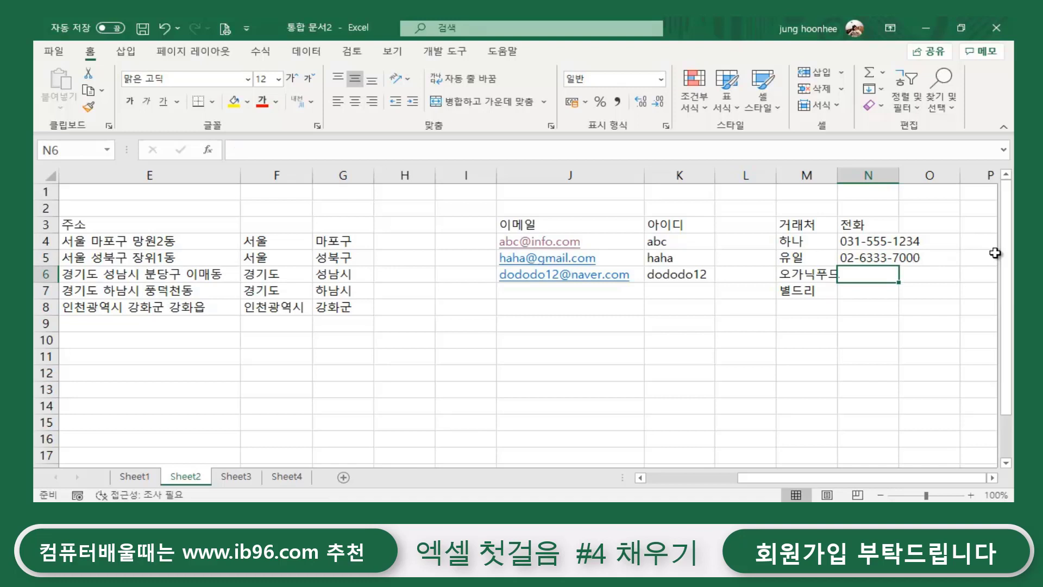
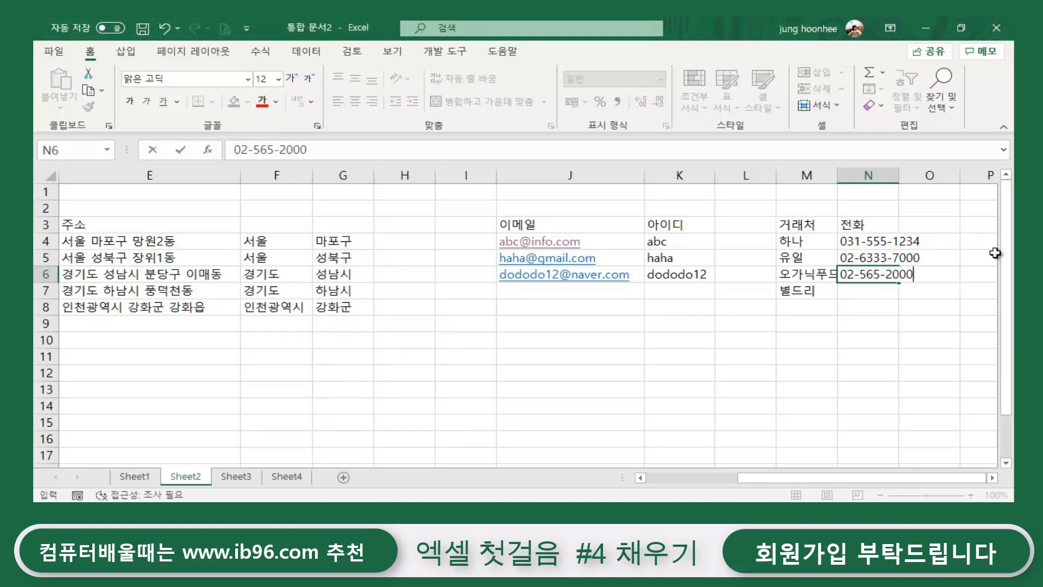
key(Return)
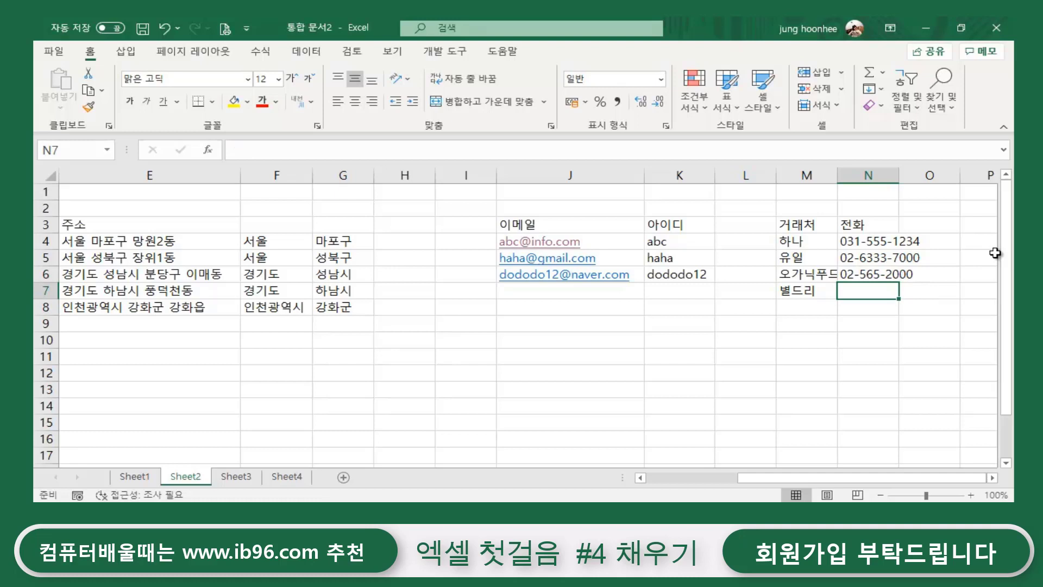
text(031-)
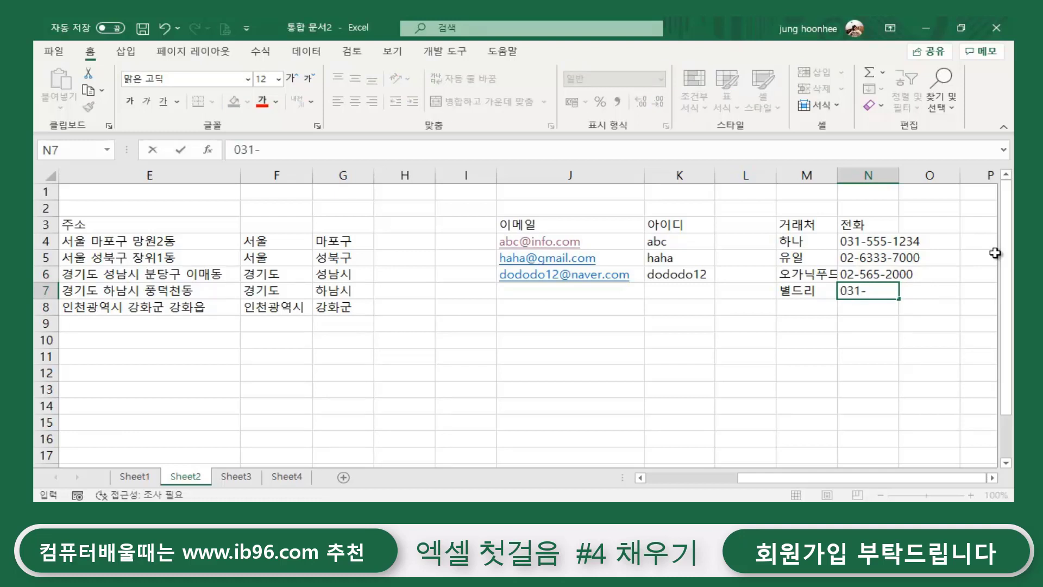
text(83)
text(-1234)
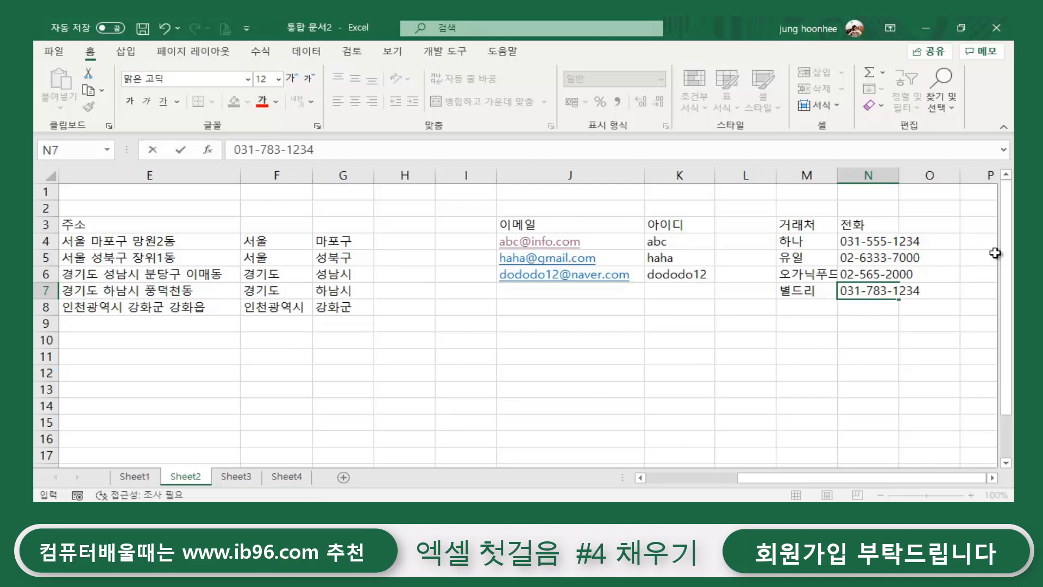
key(Return)
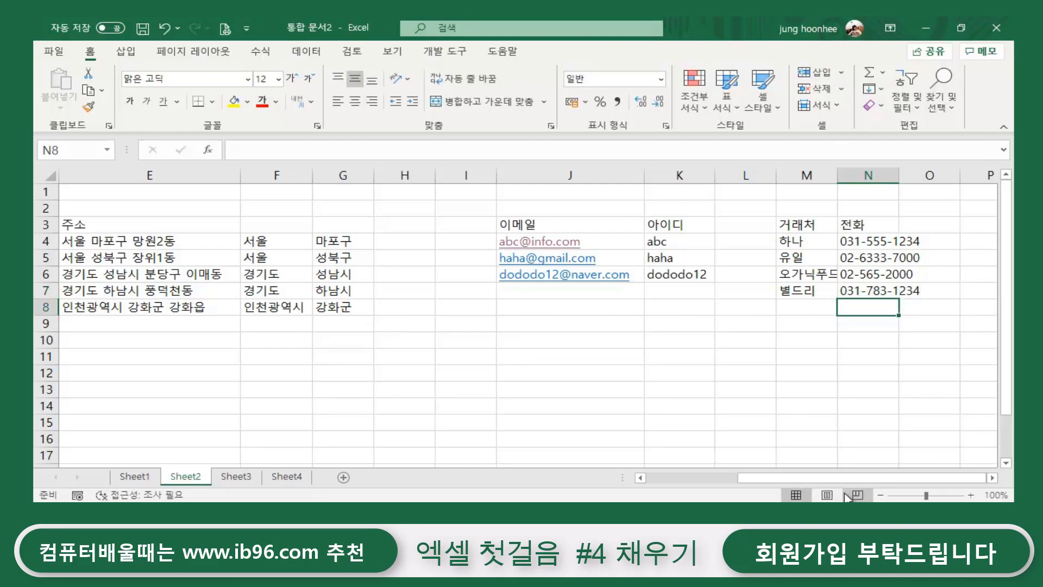
Step: AutoFit columns M and N to fit the client names and phone numbers
click(992, 478)
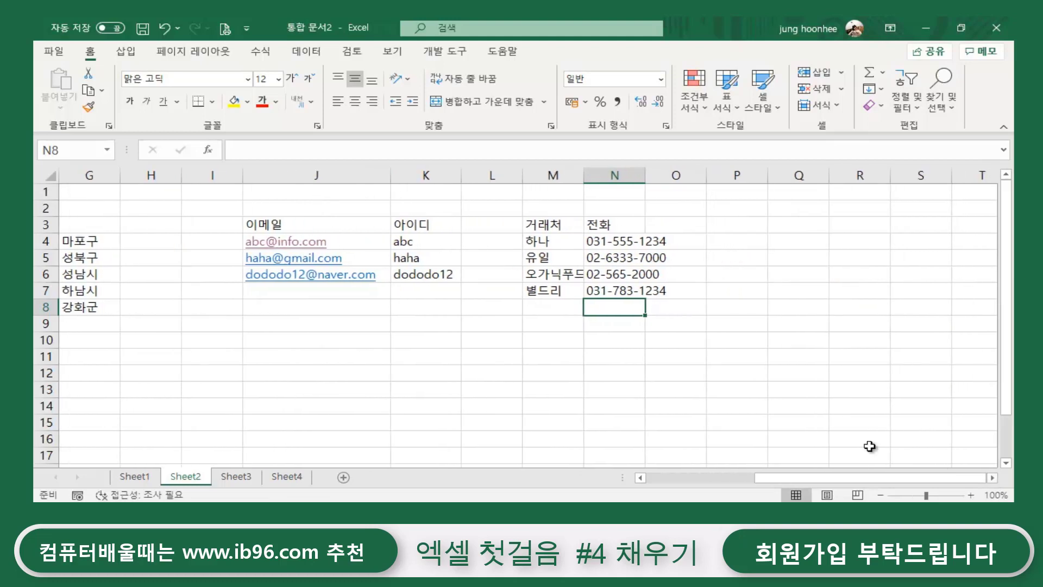
double_click(583, 178)
click(740, 320)
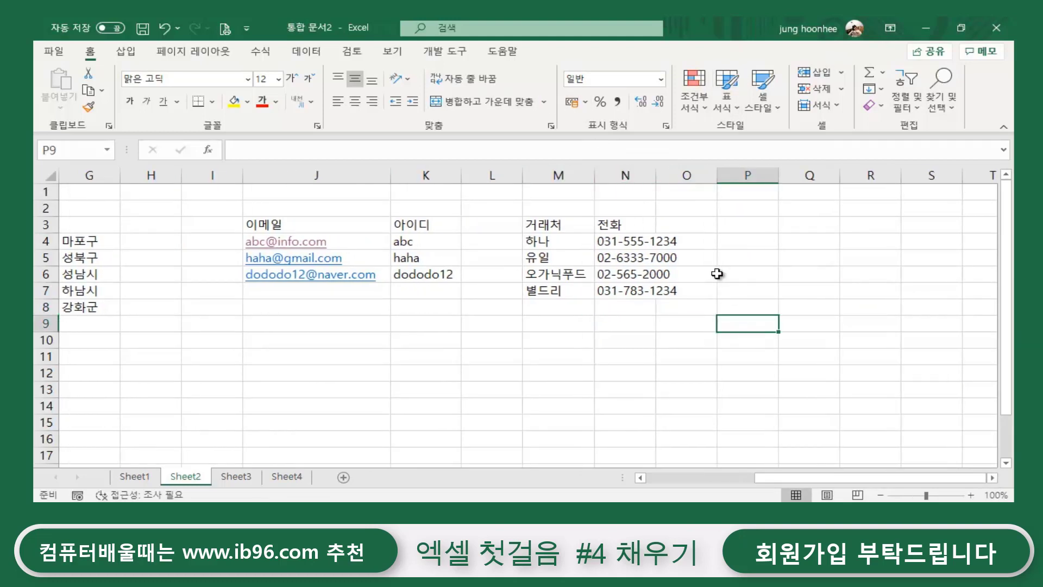
click(544, 243)
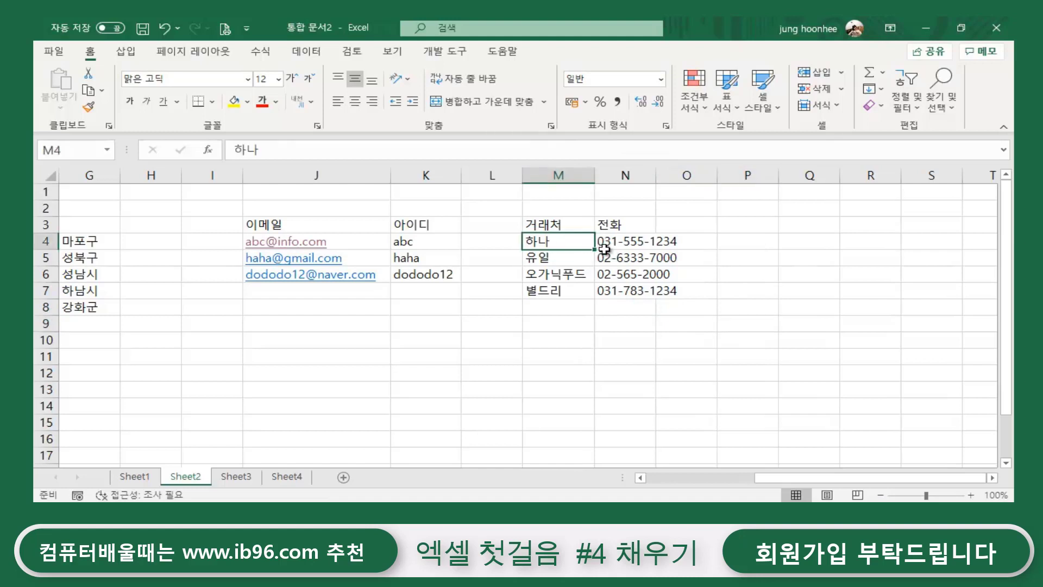
drag(595, 244, 626, 248)
click(627, 249)
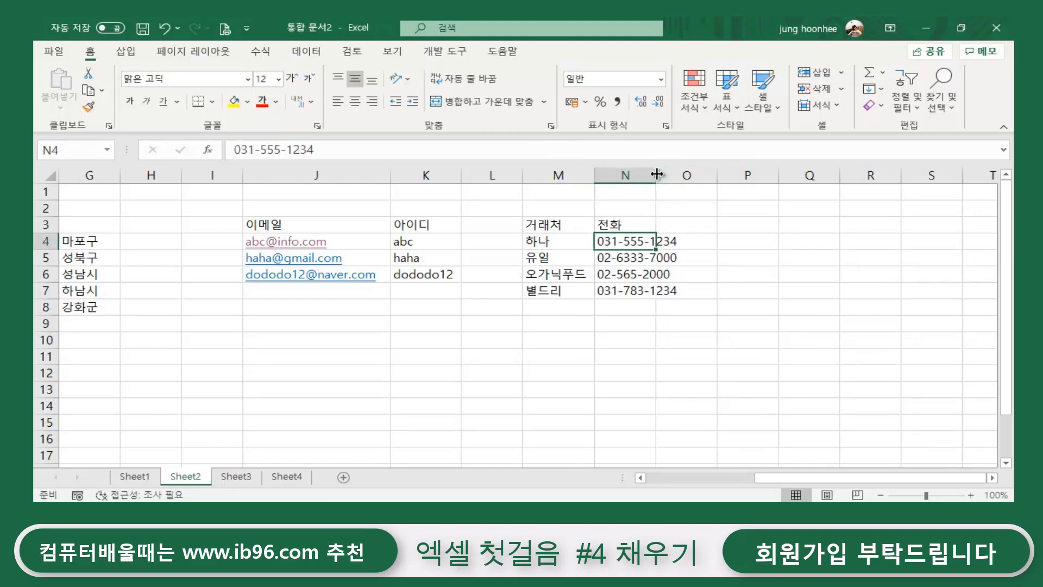
double_click(657, 174)
click(782, 274)
click(552, 242)
drag(595, 244, 635, 247)
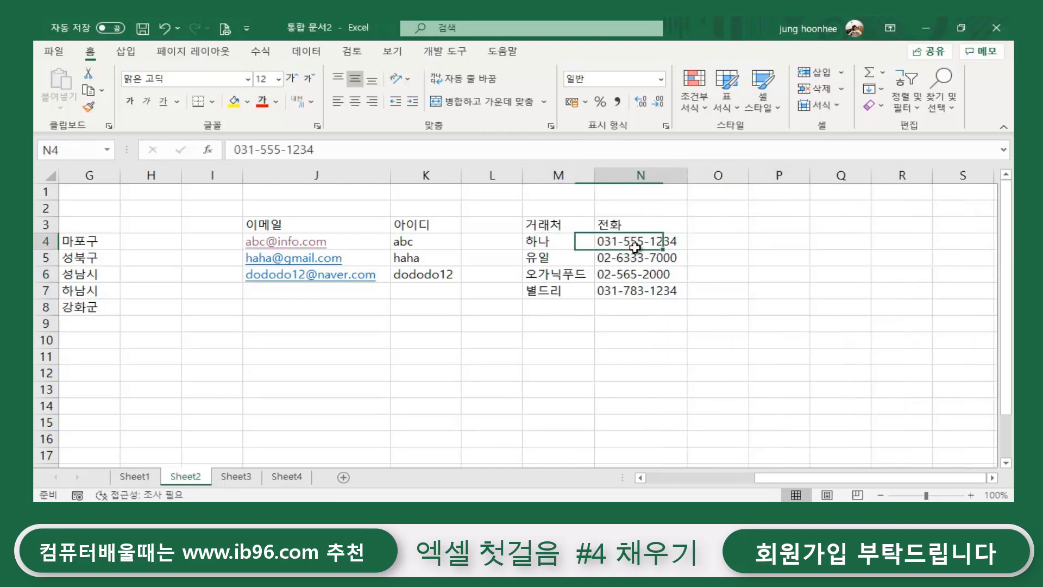
click(566, 261)
click(635, 261)
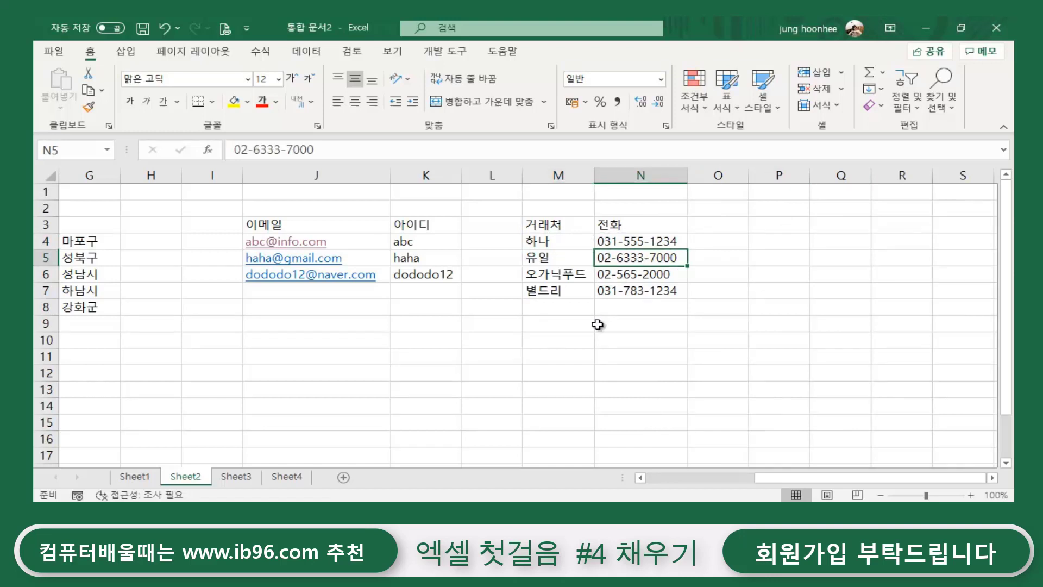
click(629, 321)
click(716, 240)
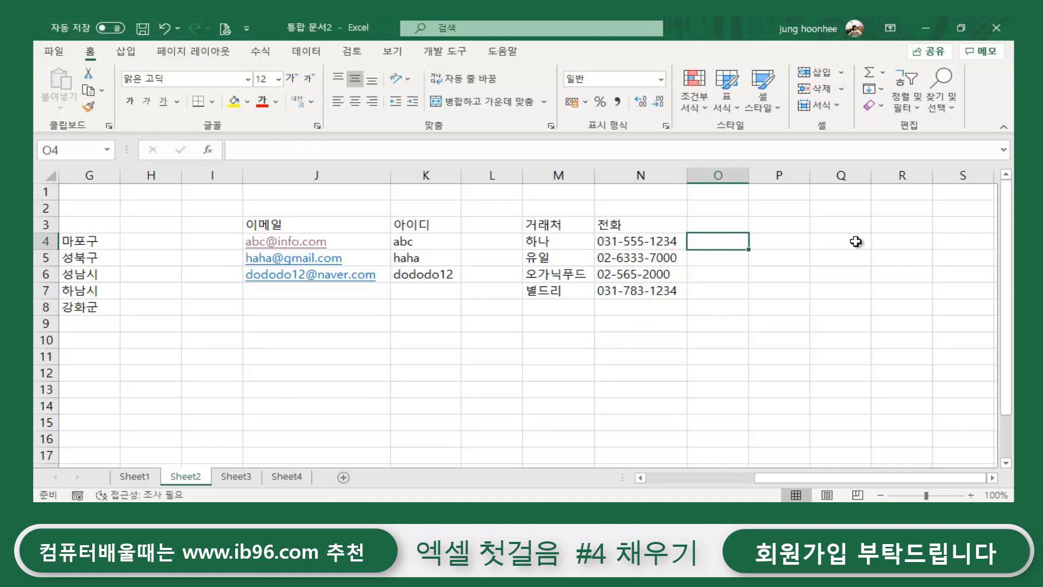
Step: Enter the example 하나 followed by its phone number in parentheses in O4, then select O4:O7
text(gksk)
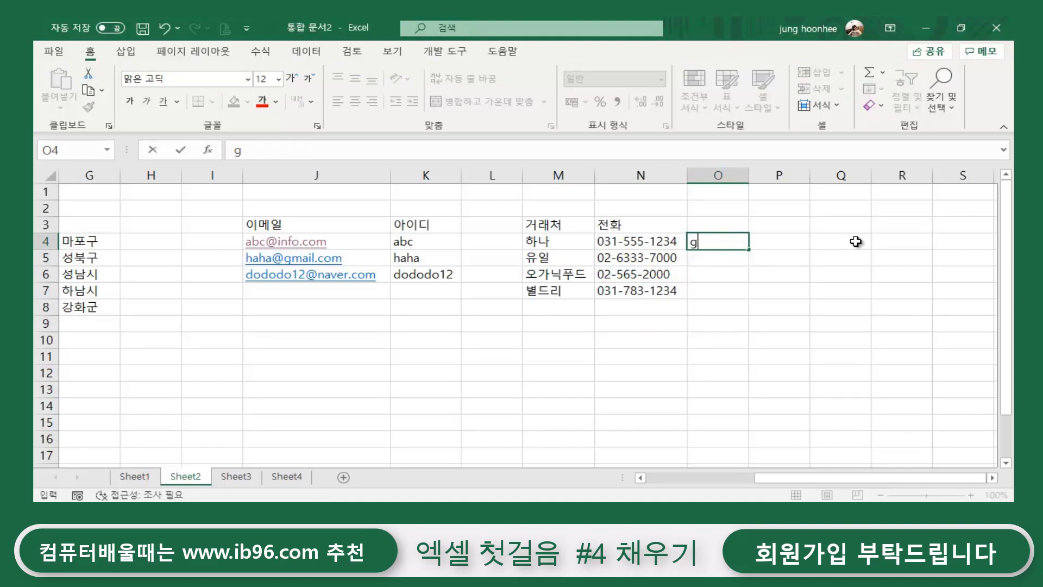
key(BackSpace)
text(하)
text(나(031-)
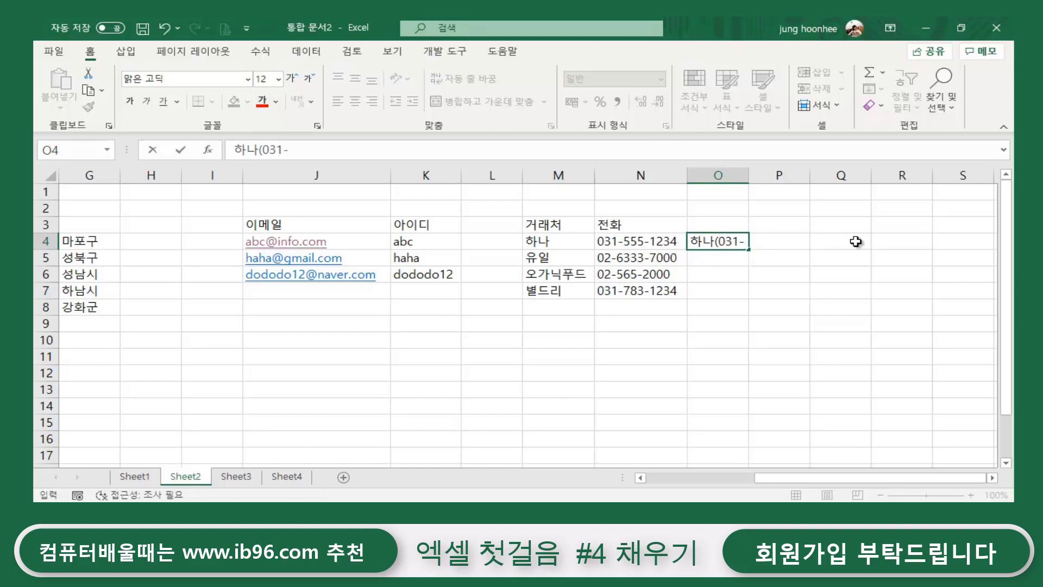
text(555-1234)
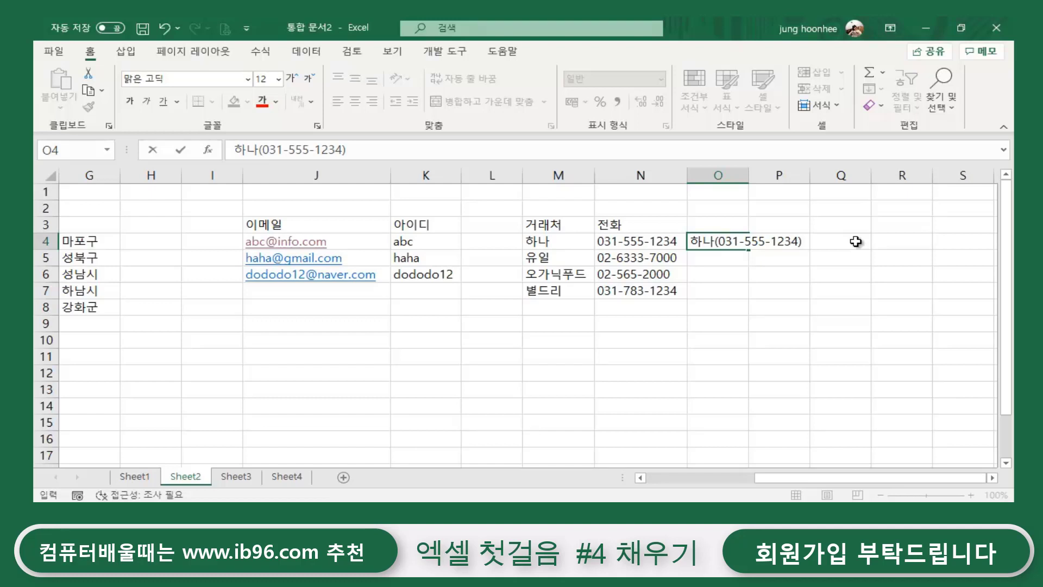
key(Return)
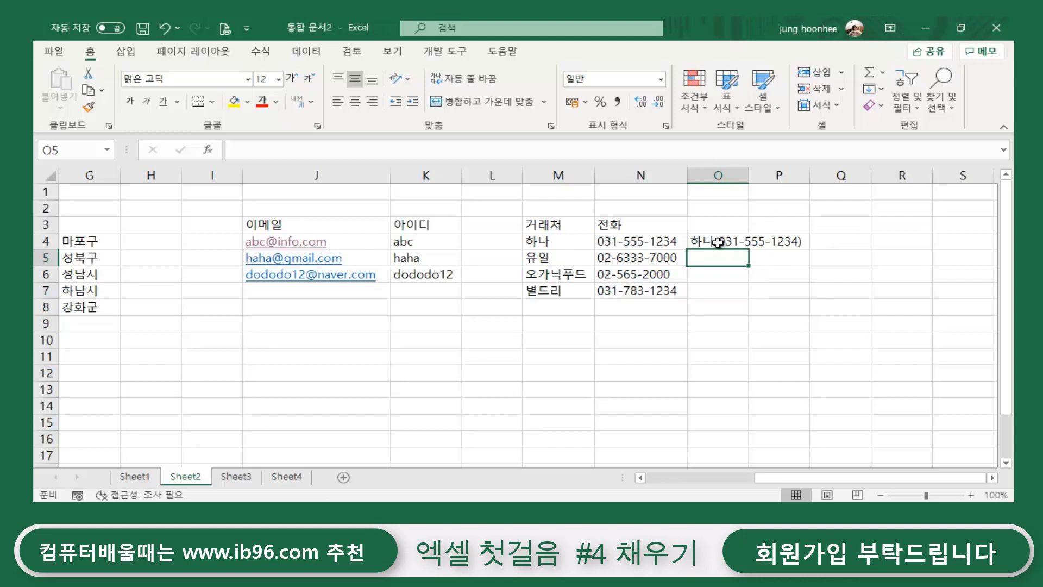
drag(718, 241, 718, 291)
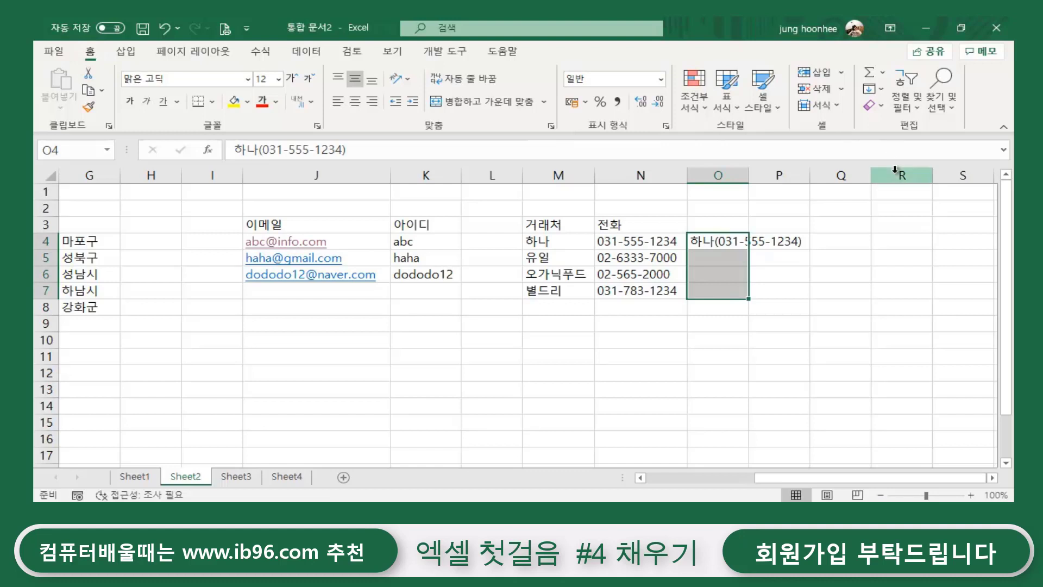
Step: Flash Fill O5:O7 with each client's name and phone number in parentheses
click(882, 93)
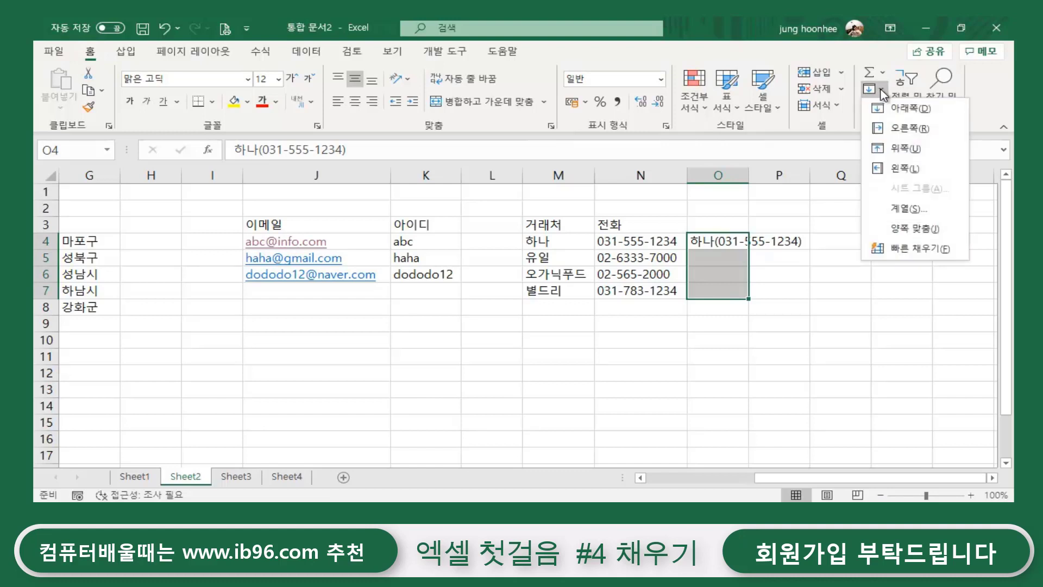
click(930, 249)
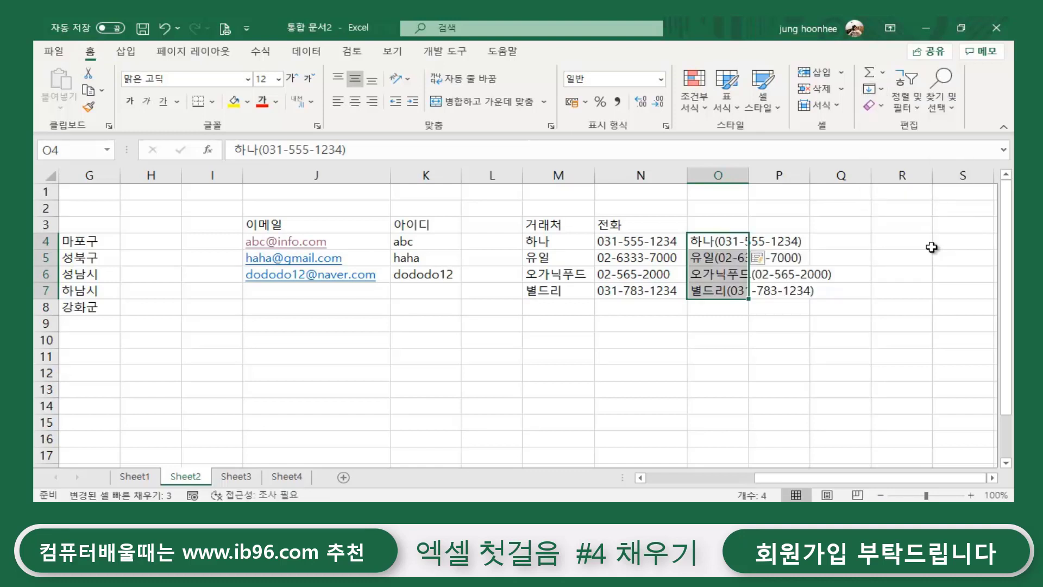
click(787, 353)
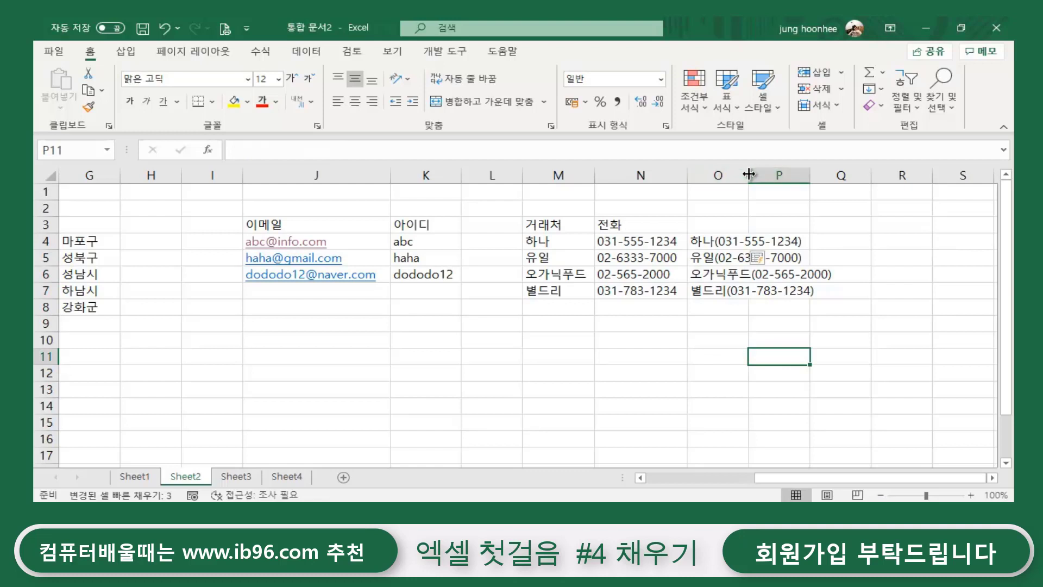
Step: AutoFit column O and check the combined entries against the names and phones
double_click(749, 174)
click(737, 338)
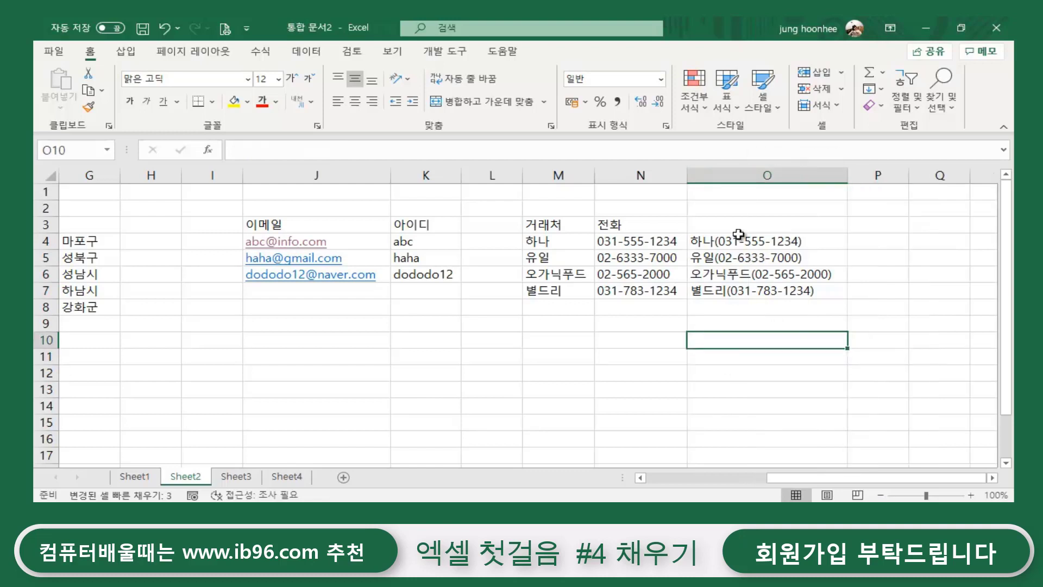
click(528, 242)
click(612, 241)
click(734, 241)
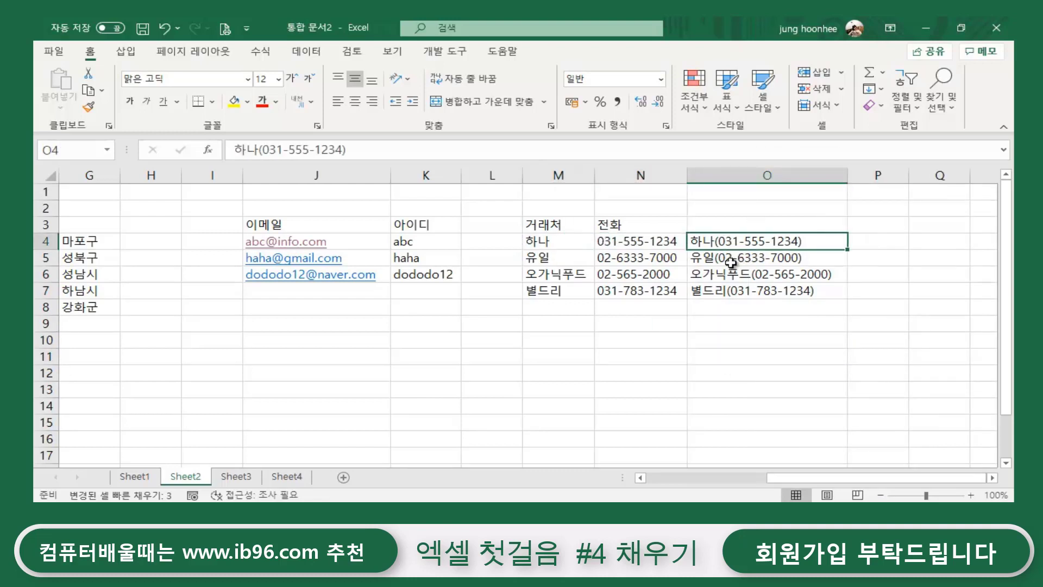
click(731, 263)
click(728, 274)
click(782, 307)
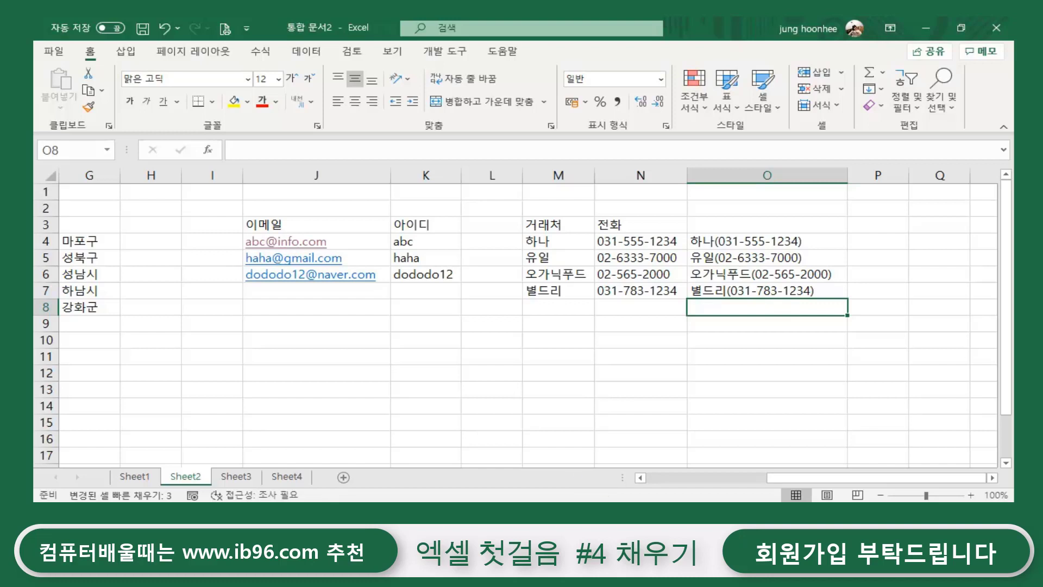
Step: Switch to fill1.xlsx and view the 빠른채우기 sheet's customer table
click(618, 497)
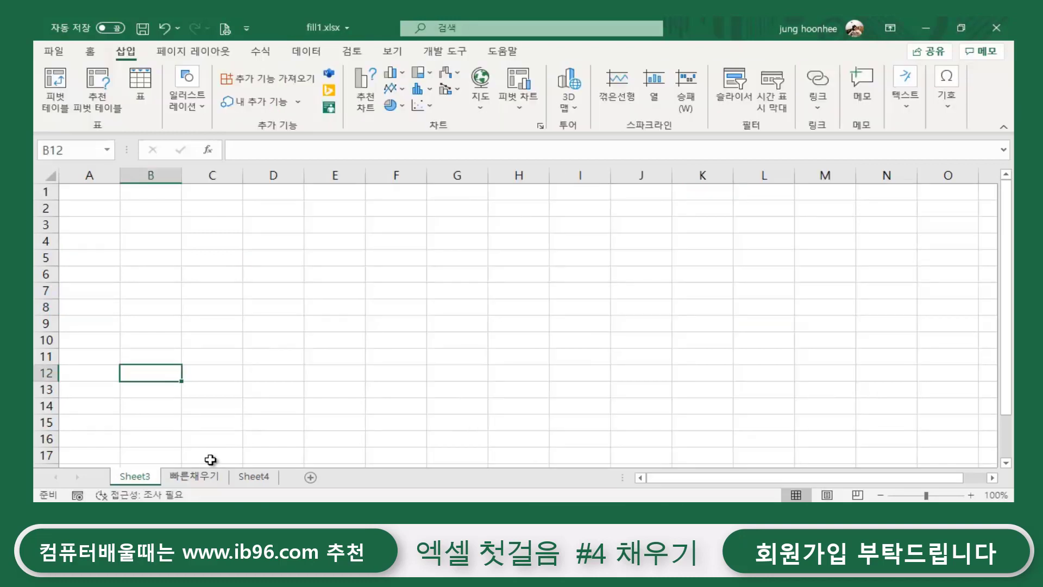
click(206, 476)
click(477, 302)
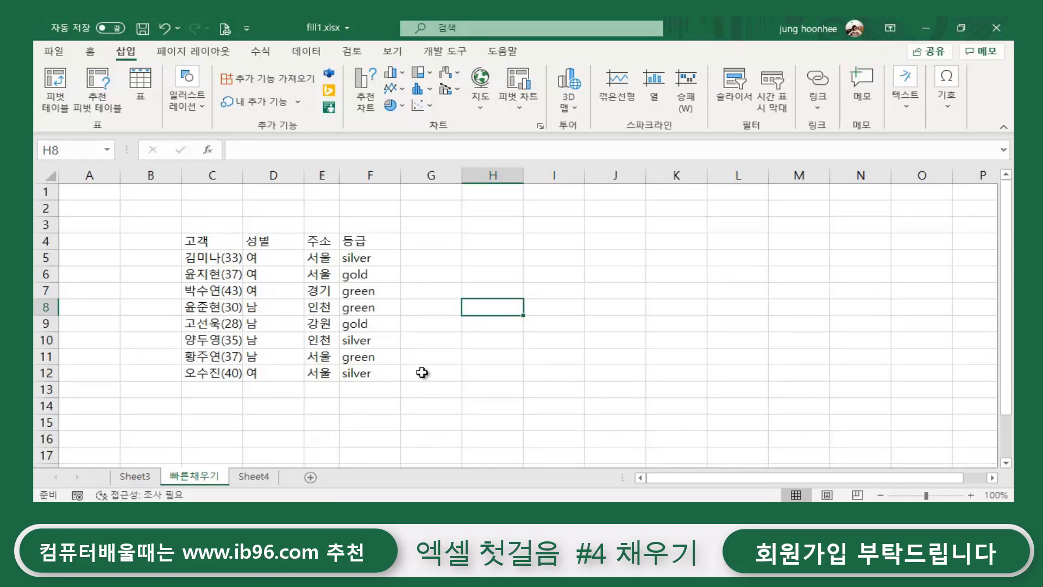
ctrl+scroll(424, 374, up, 1)
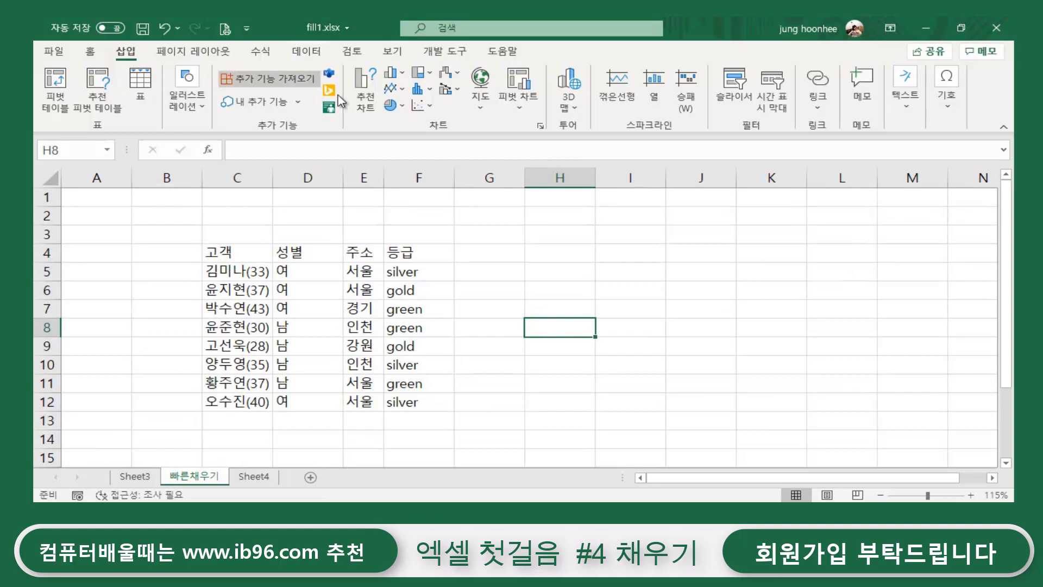
click(355, 395)
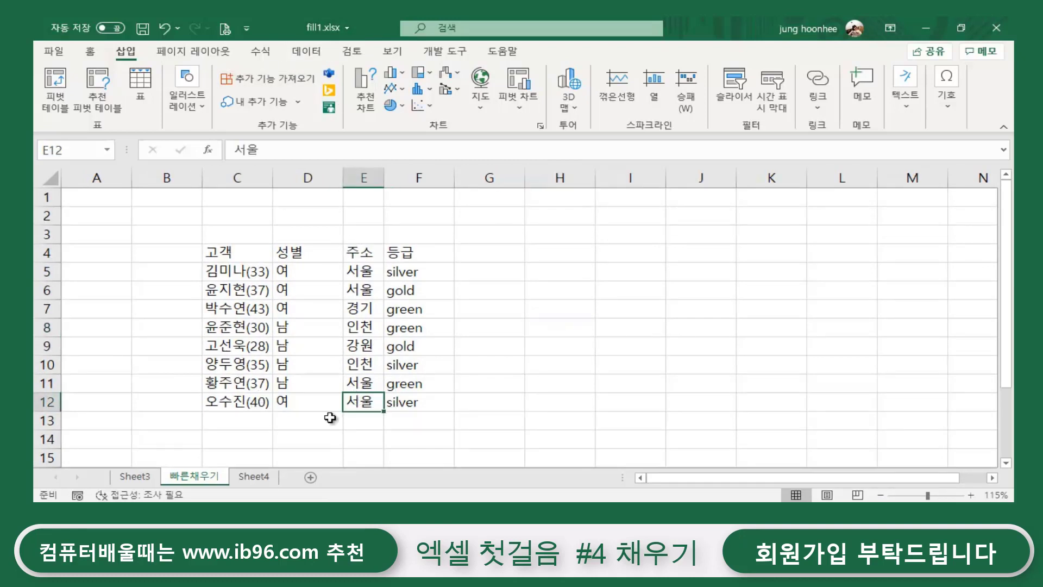
click(306, 422)
click(240, 424)
click(382, 418)
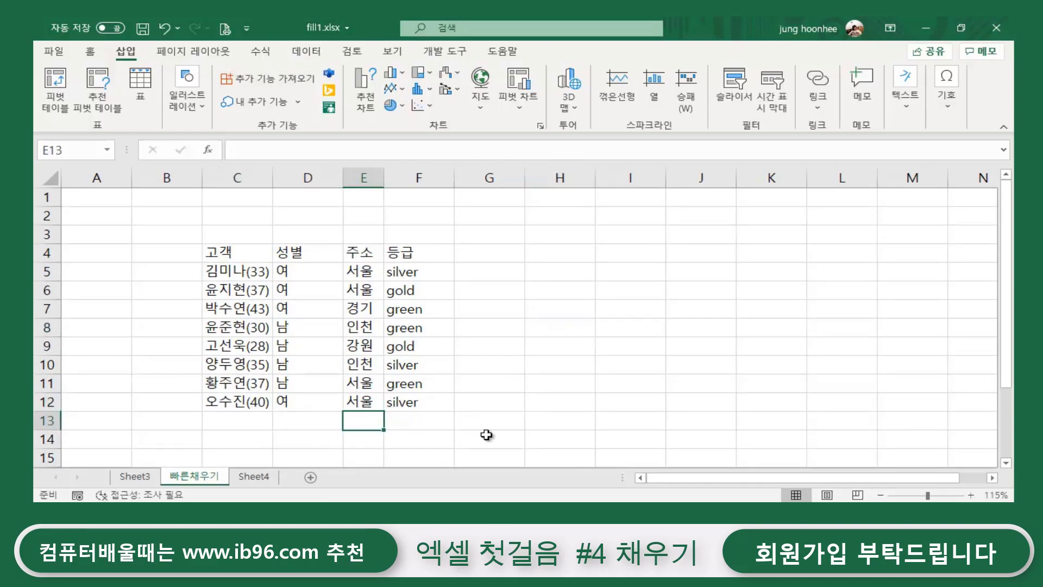
click(486, 433)
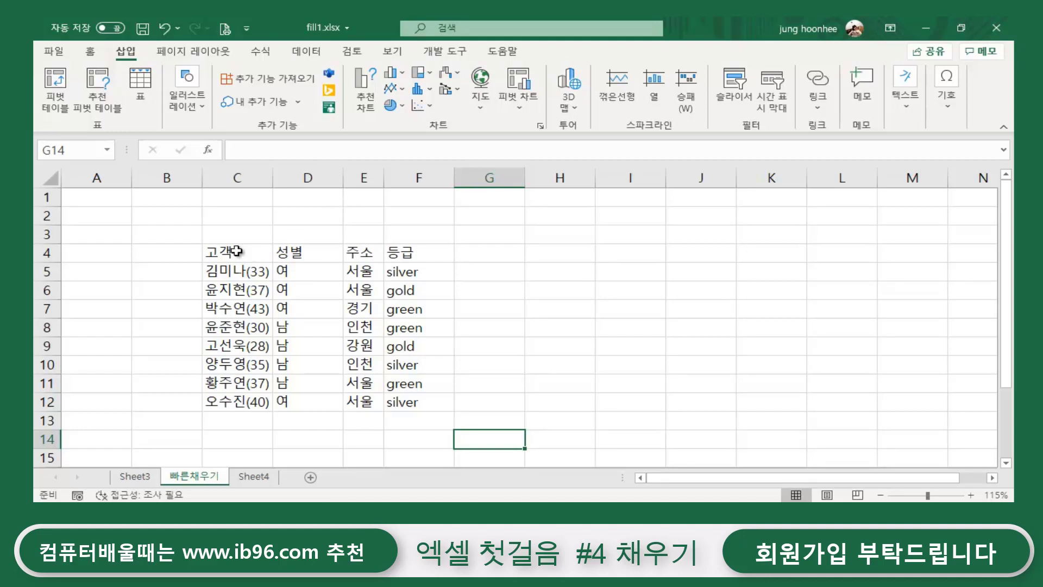
Step: Review the eight combined customer name-and-age entries and the customer and gender headings
click(224, 271)
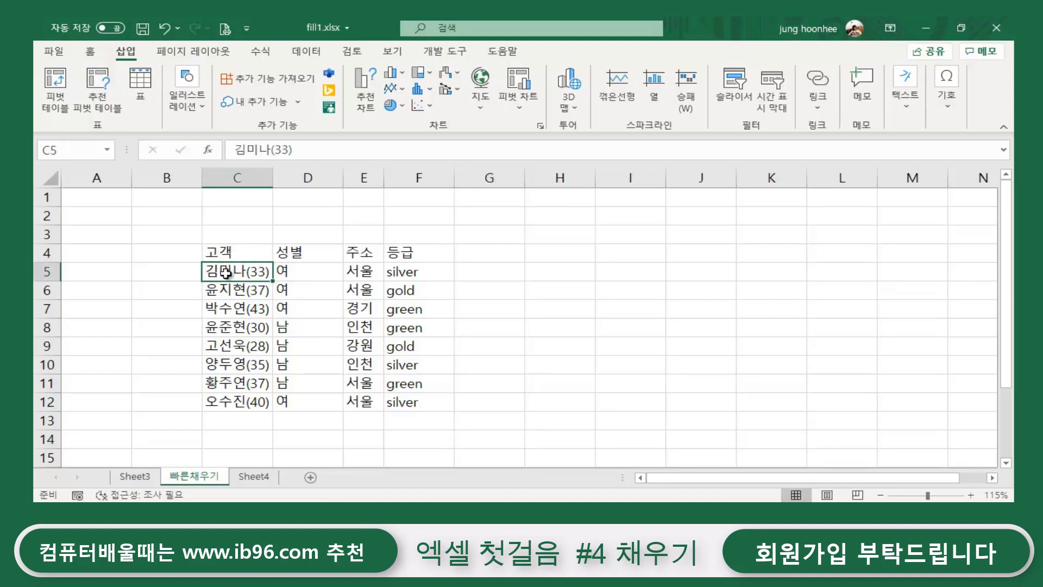
click(258, 292)
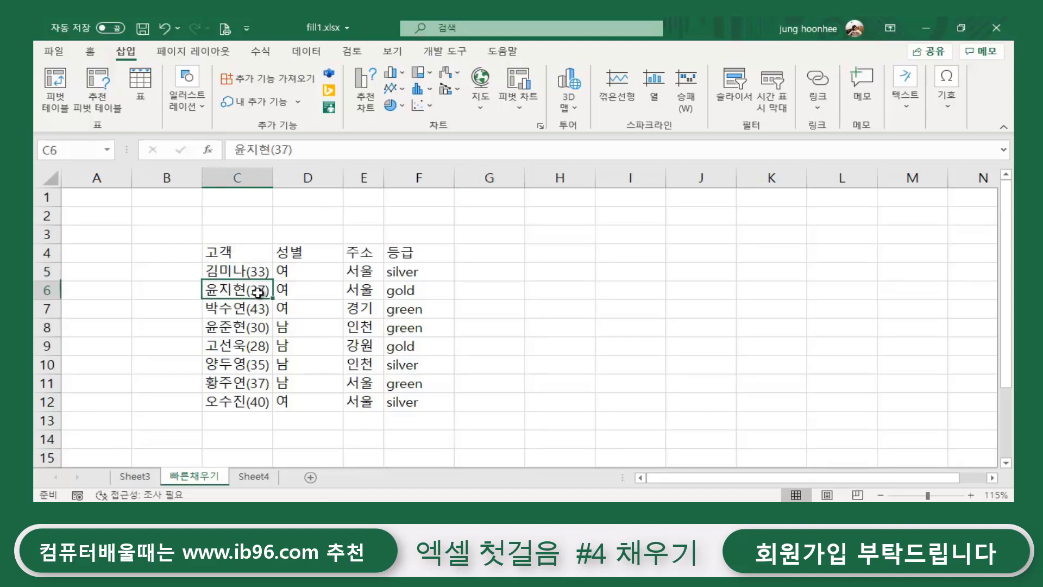
click(244, 314)
click(239, 329)
click(242, 351)
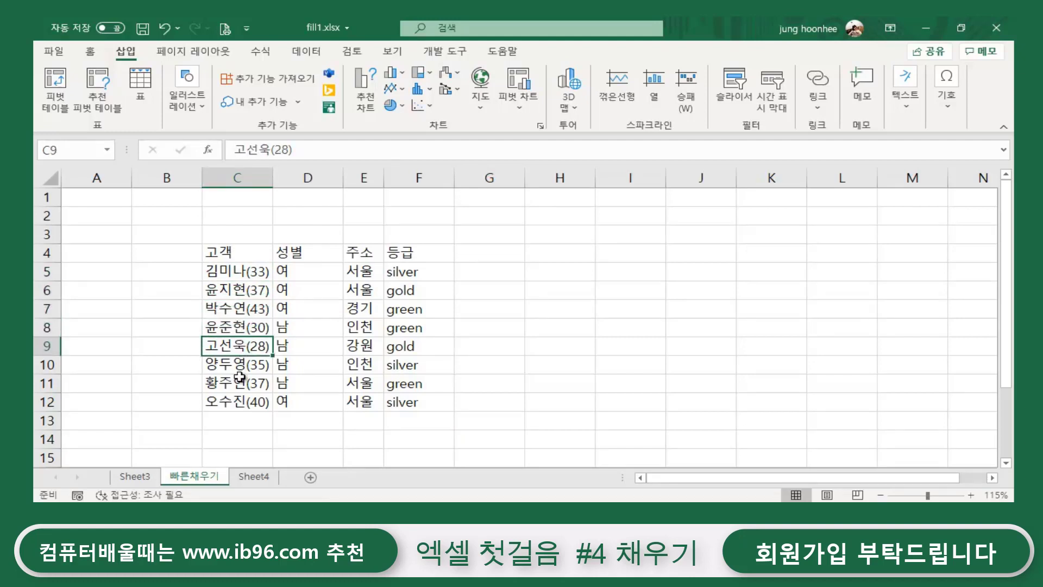
click(238, 370)
click(236, 385)
click(227, 405)
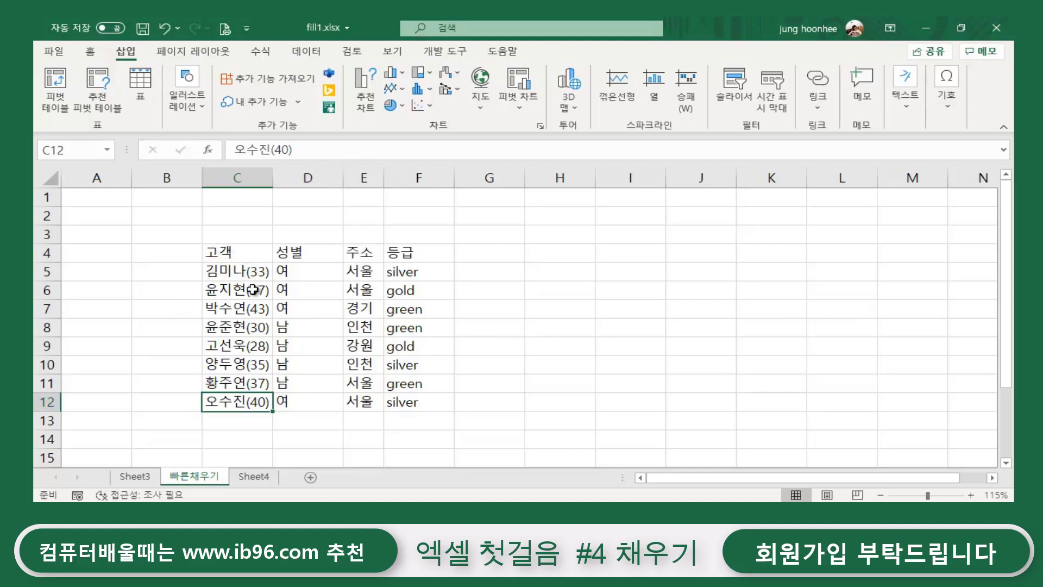
click(229, 255)
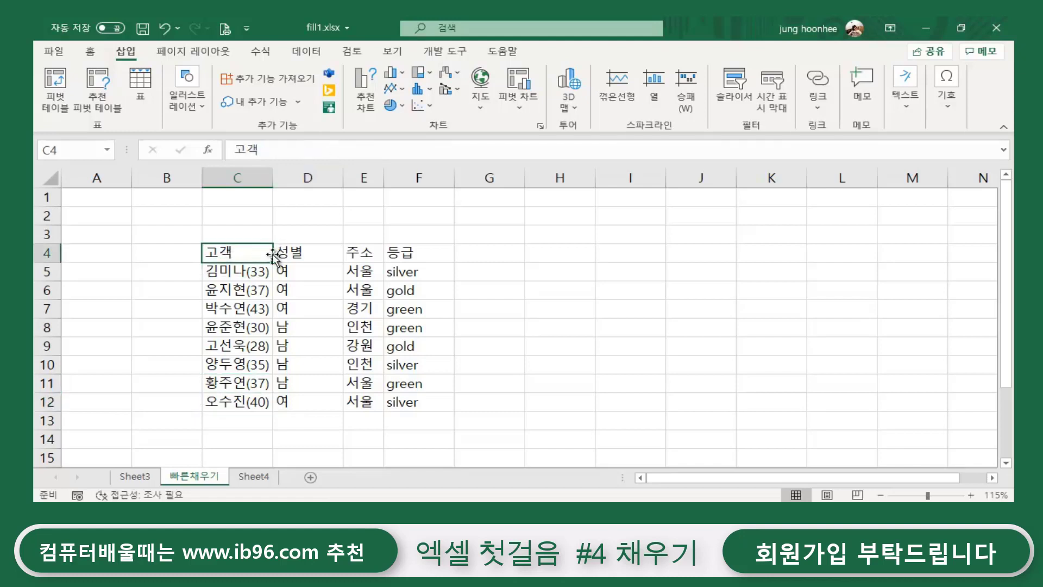
click(309, 252)
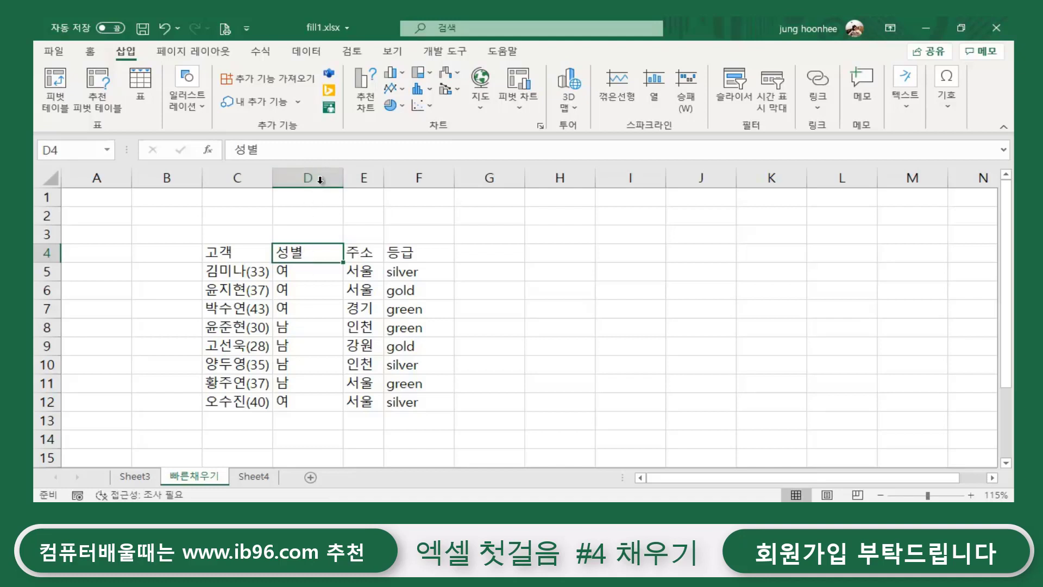
Step: Insert two blank columns at column D, ahead of the gender column
click(310, 175)
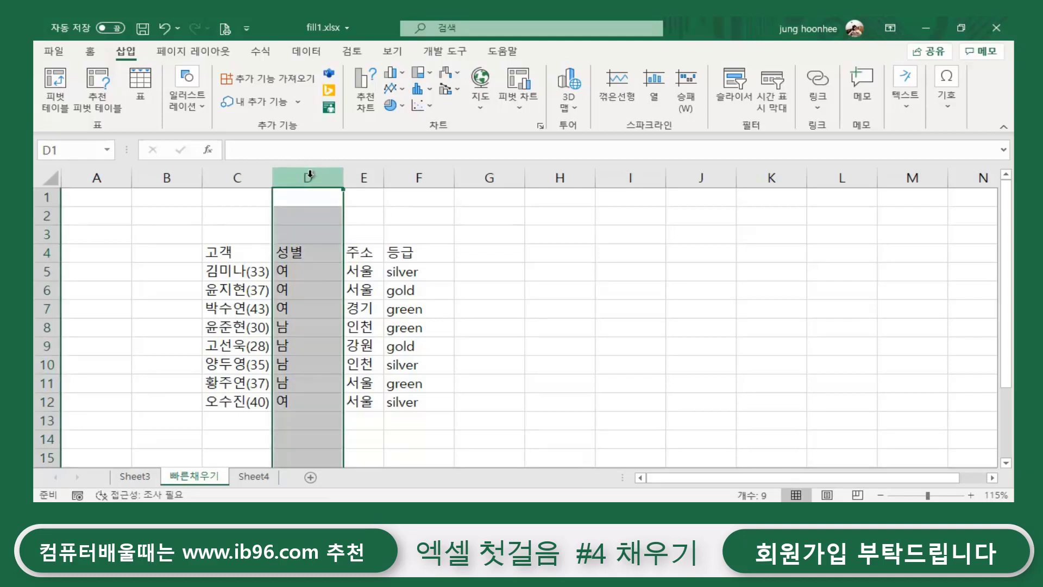
right_click(309, 175)
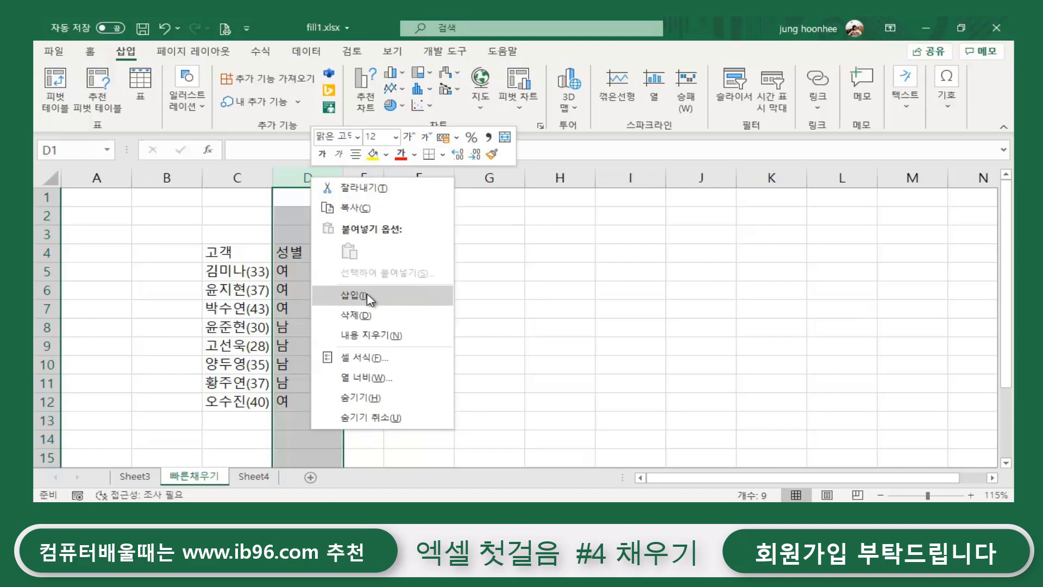
key(Escape)
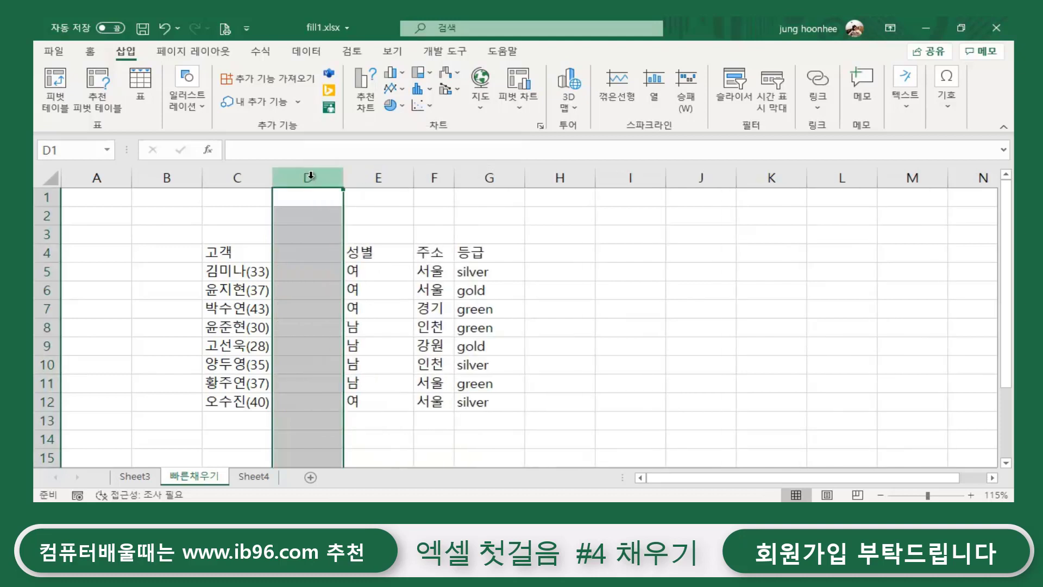
right_click(312, 179)
click(379, 300)
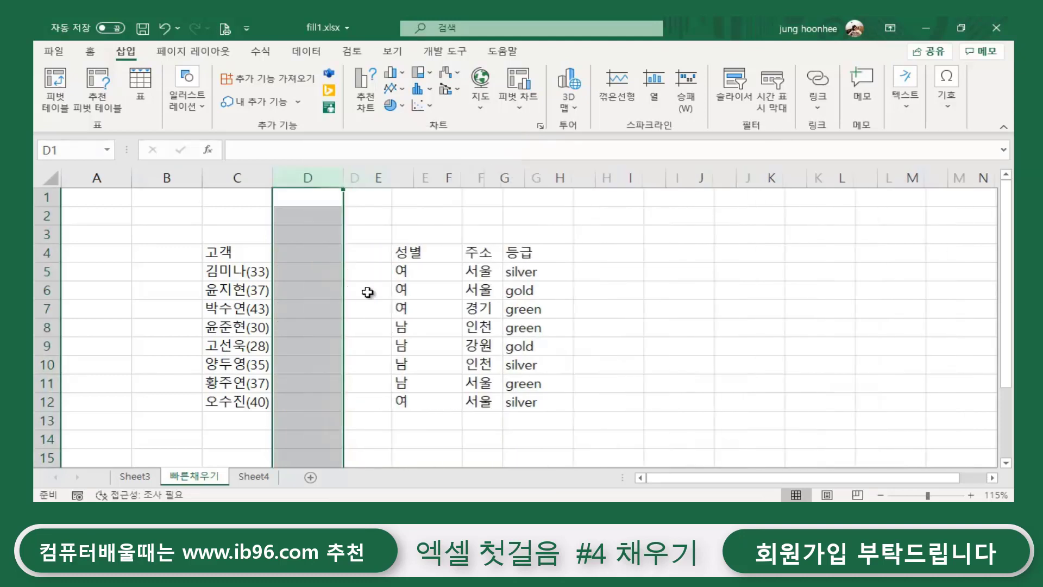
click(690, 278)
Step: Enter the headings 고객명 in D4 and 나이 in E4
click(309, 255)
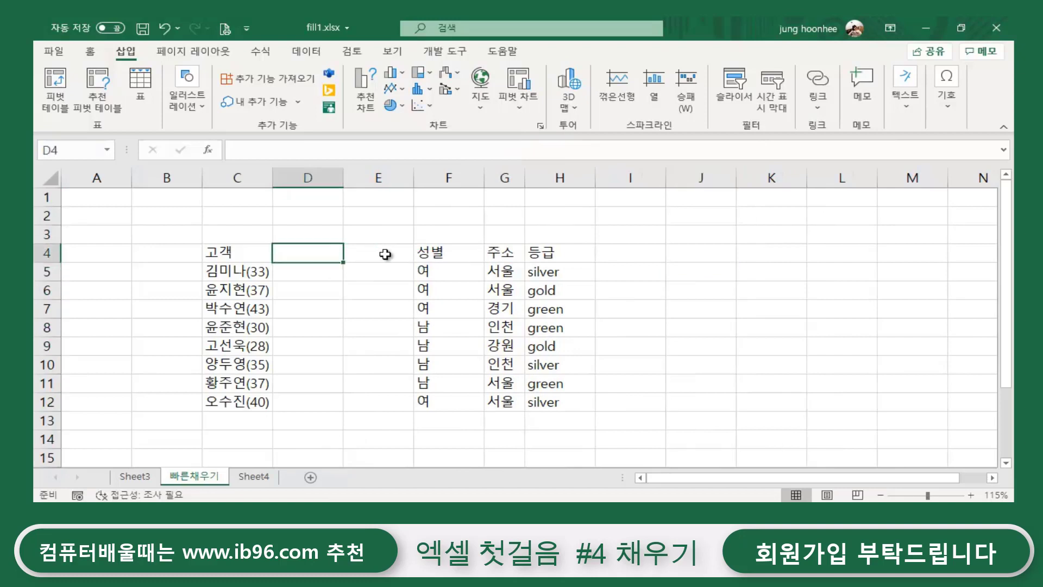
click(385, 254)
click(318, 254)
text(고객명)
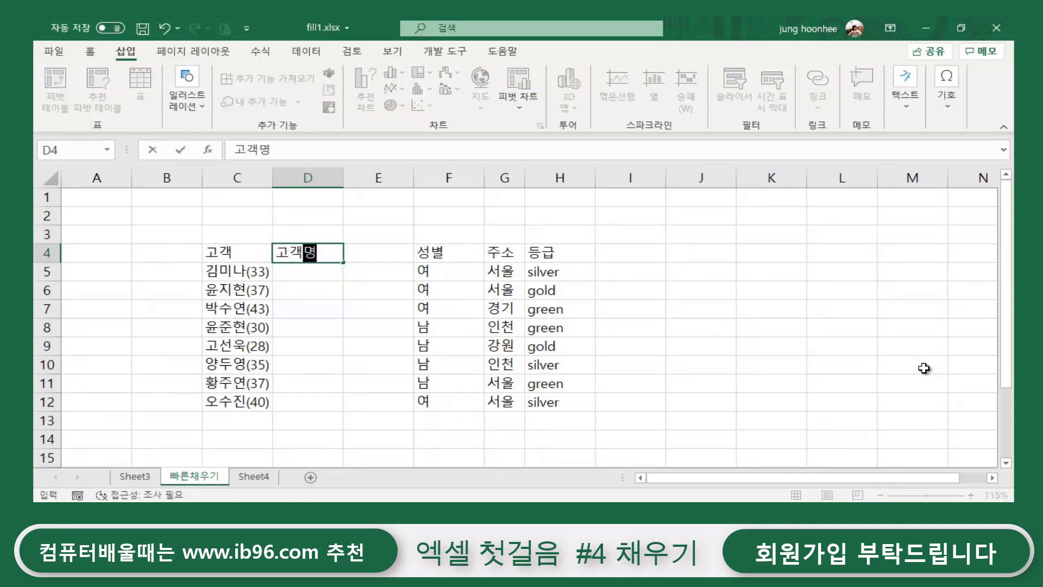
key(Tab)
text(나이)
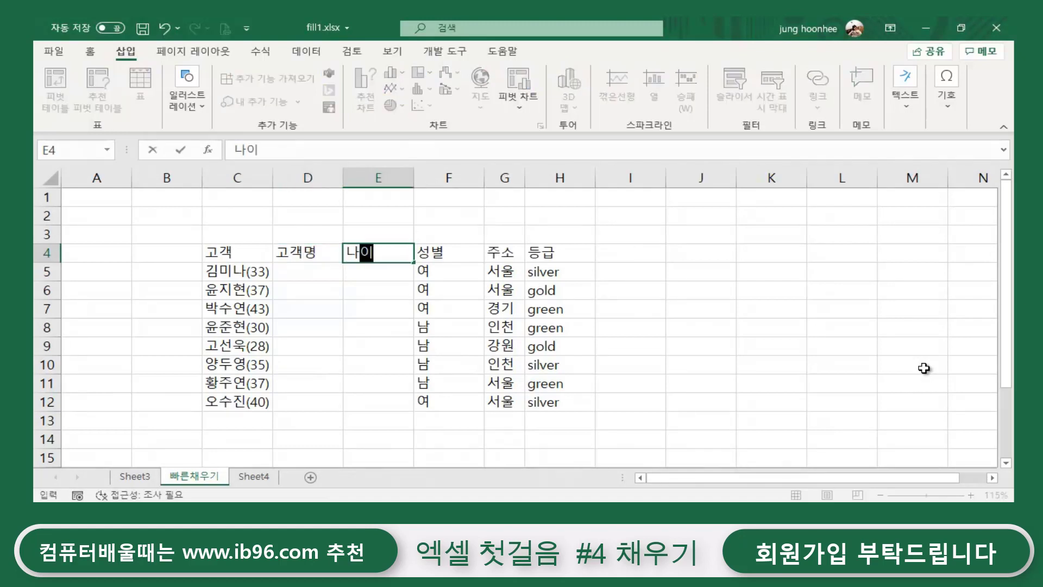
key(Return)
key(Left)
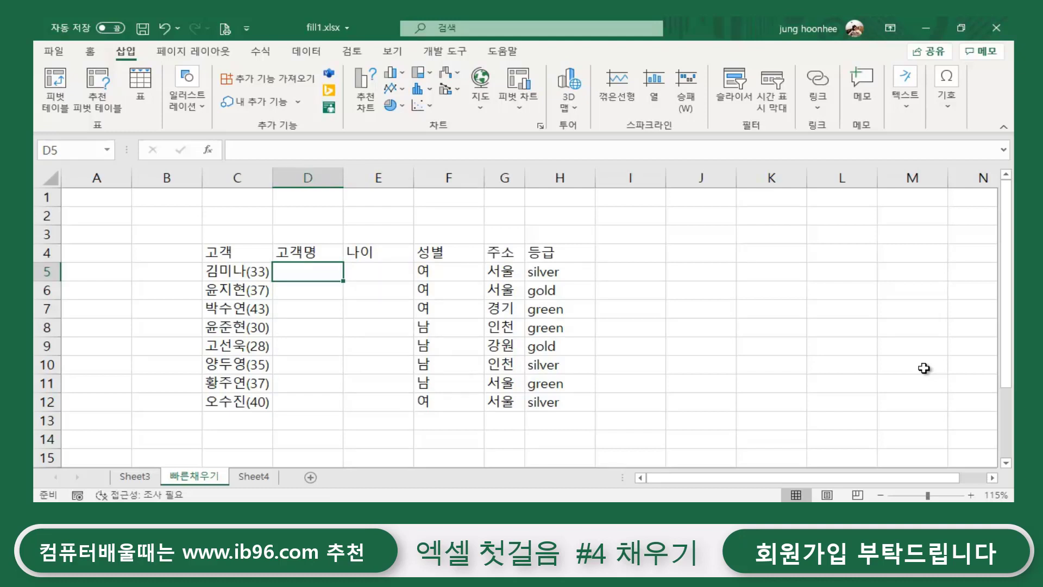
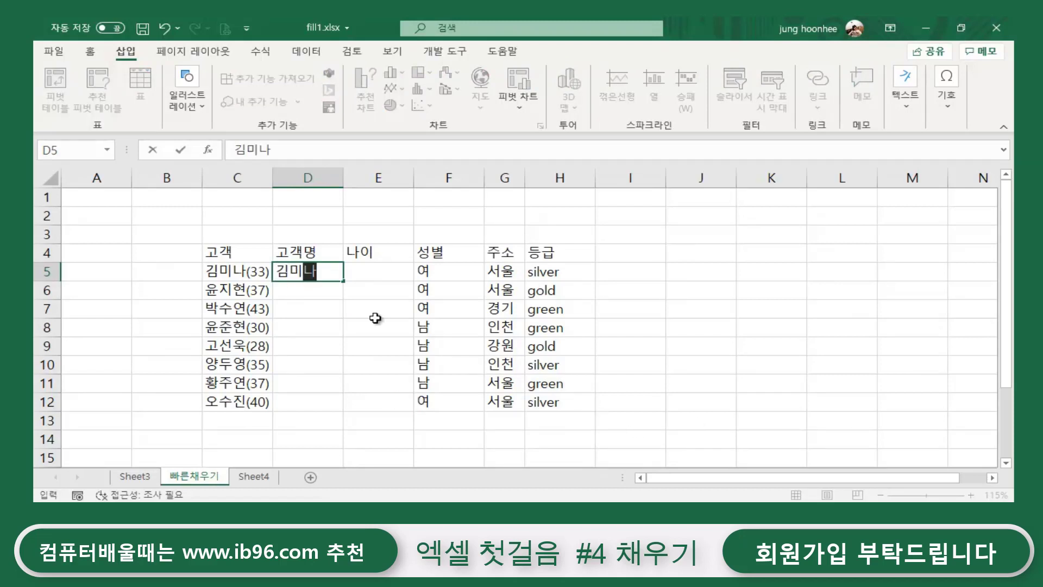
key(Return)
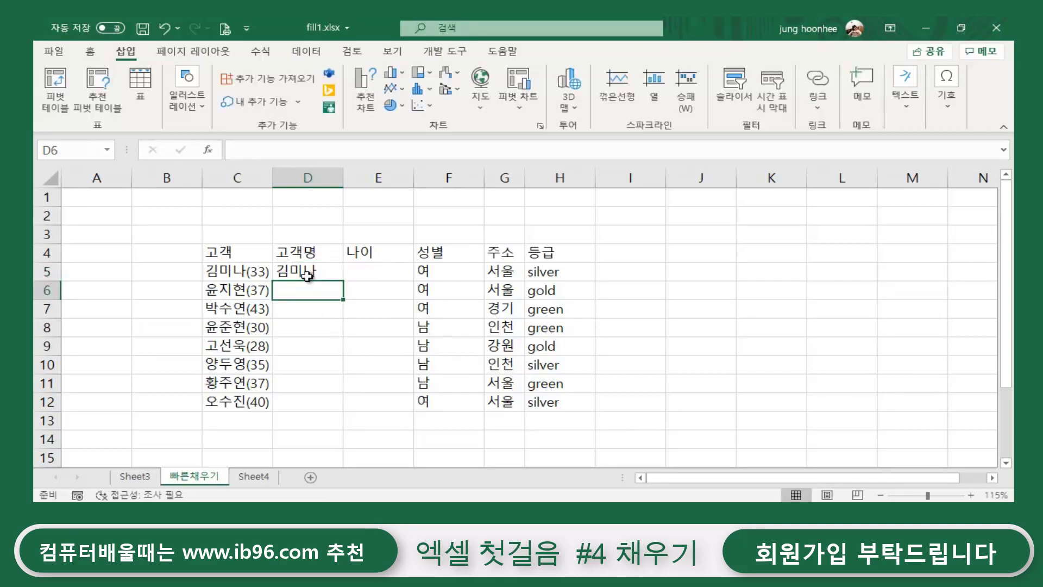
drag(303, 274, 297, 402)
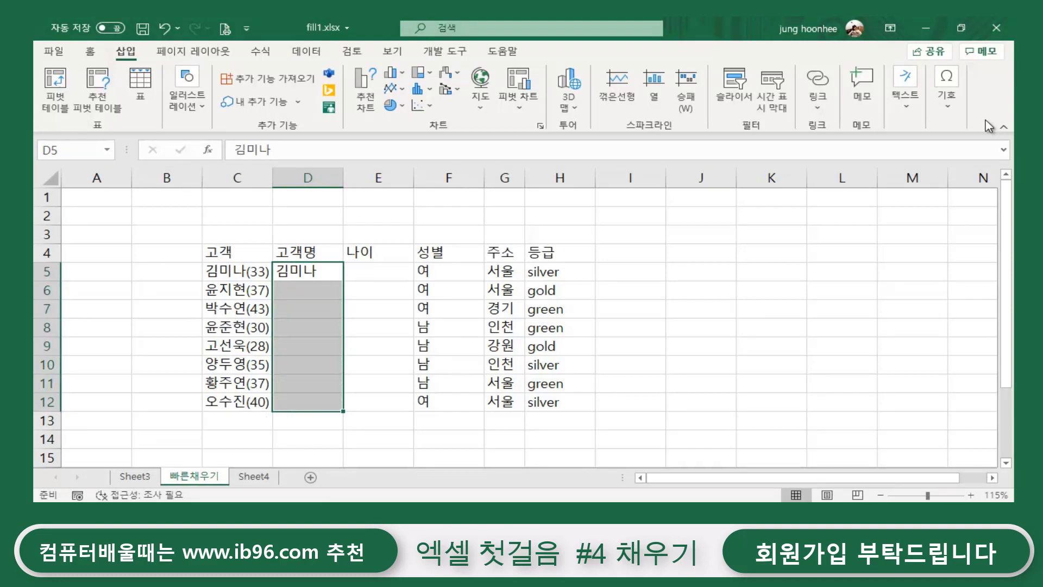
key(ctrl+e)
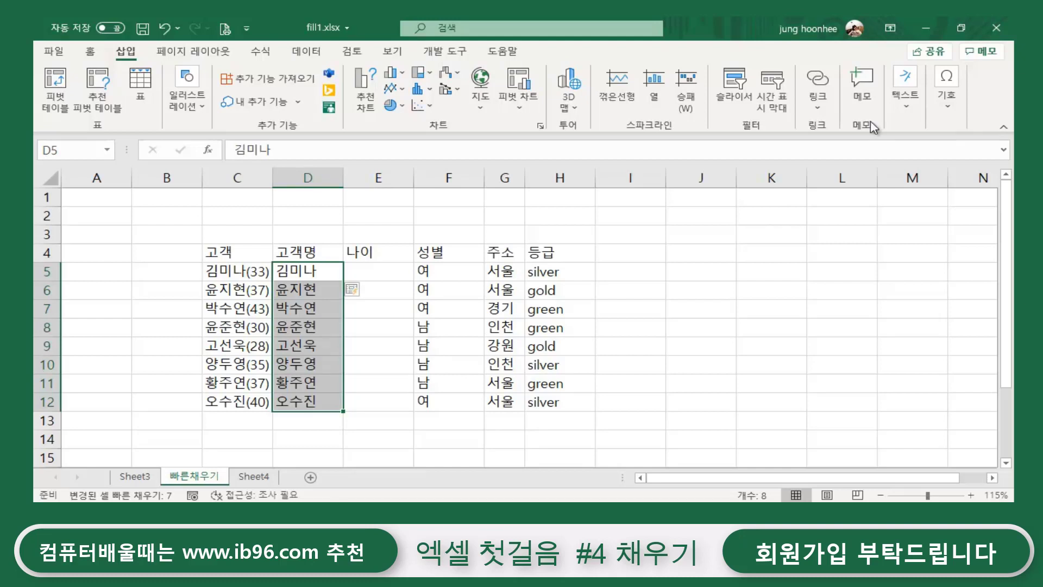
click(766, 308)
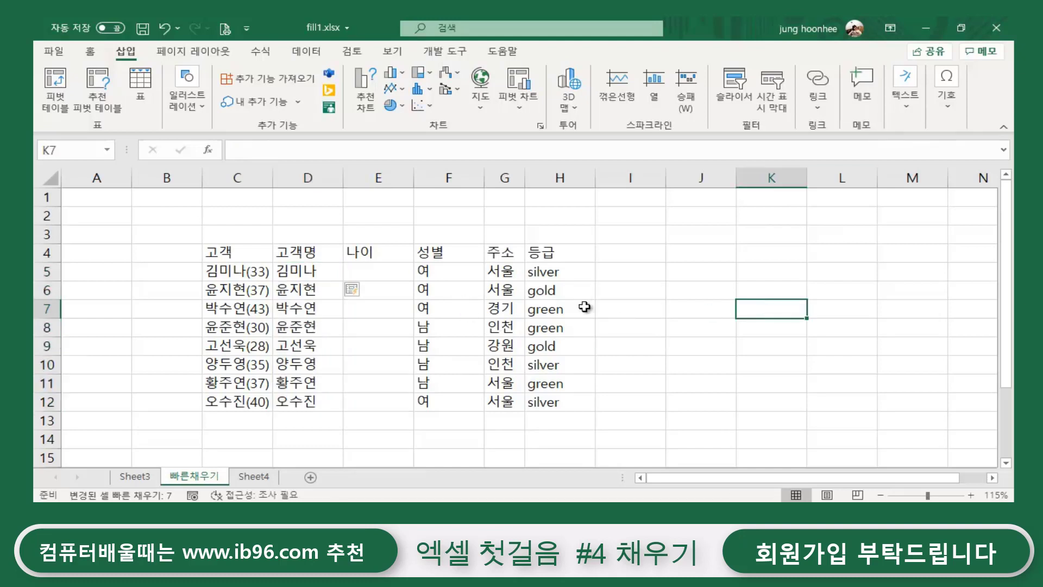
click(646, 323)
click(375, 270)
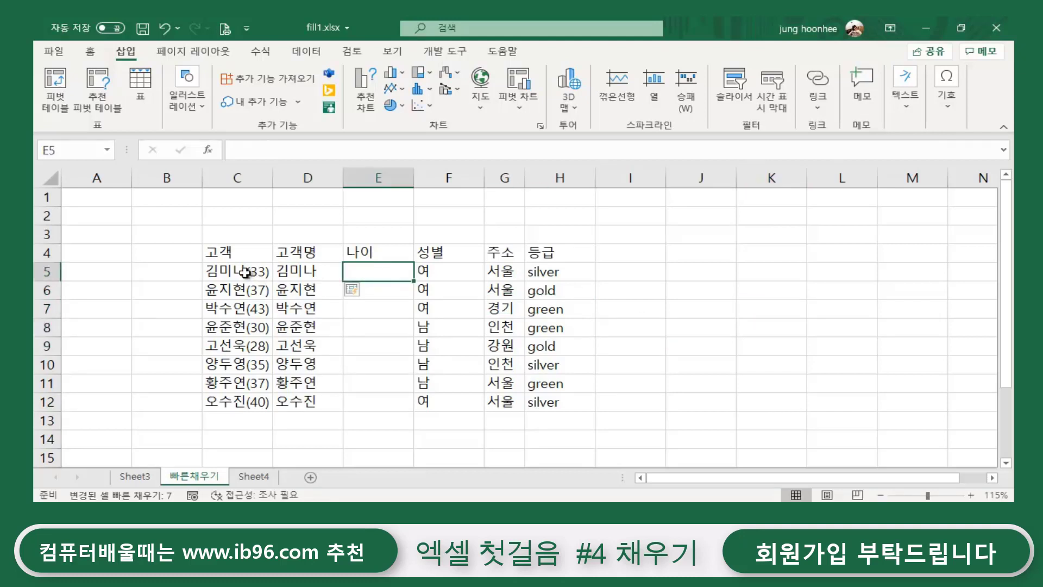
Step: Enter age 33 in E5, Flash Fill the ages down to E12, and autofit column E
click(246, 272)
text(333)
key(BackSpace)
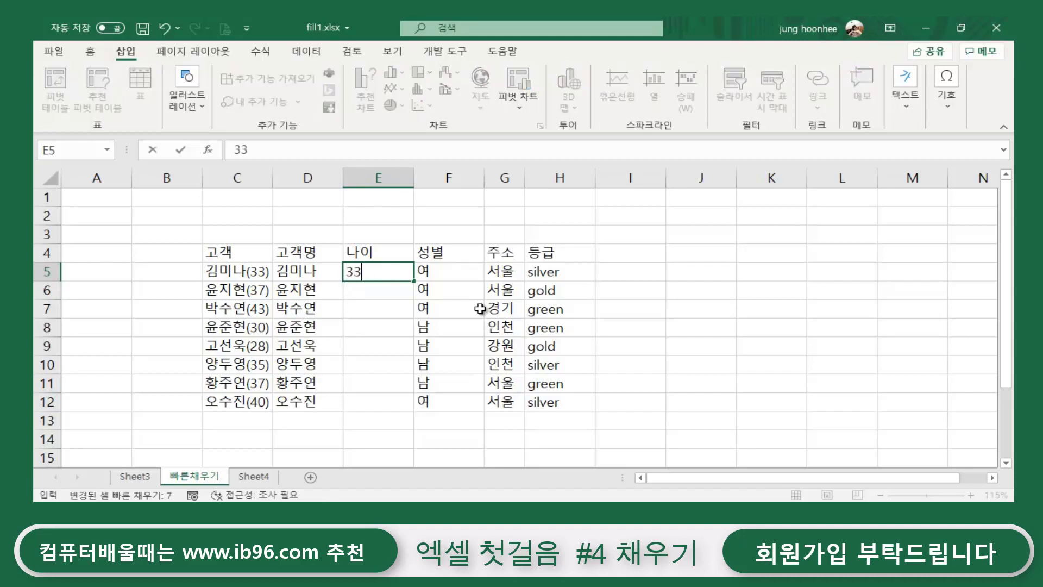
key(Return)
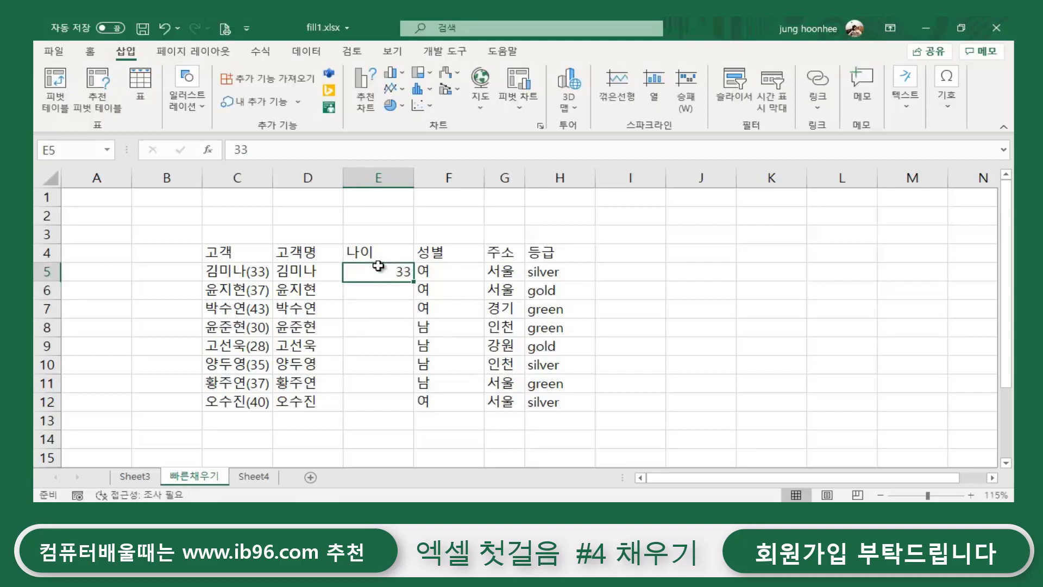
drag(377, 271, 381, 404)
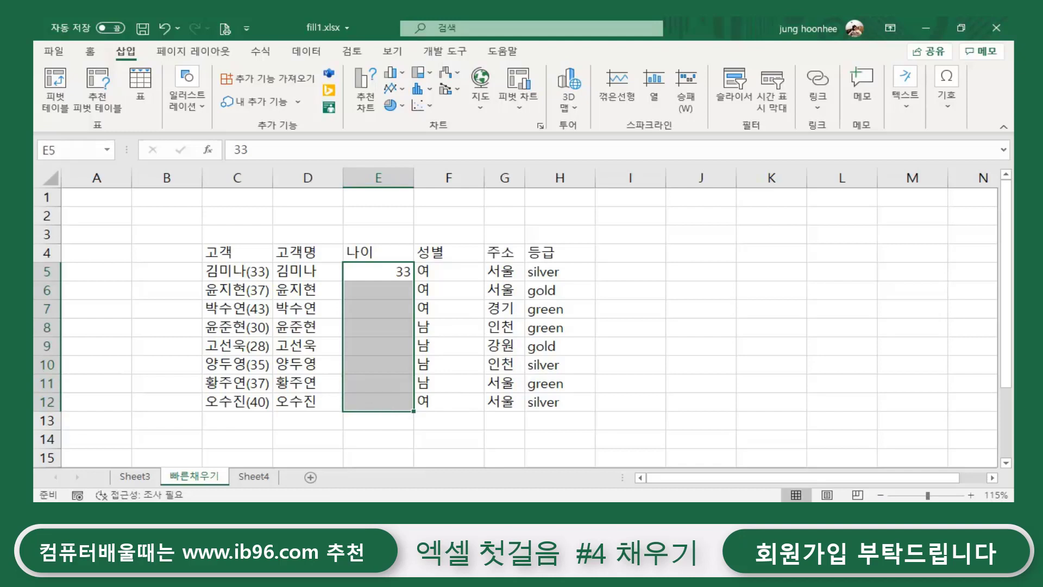
key(ctrl+e)
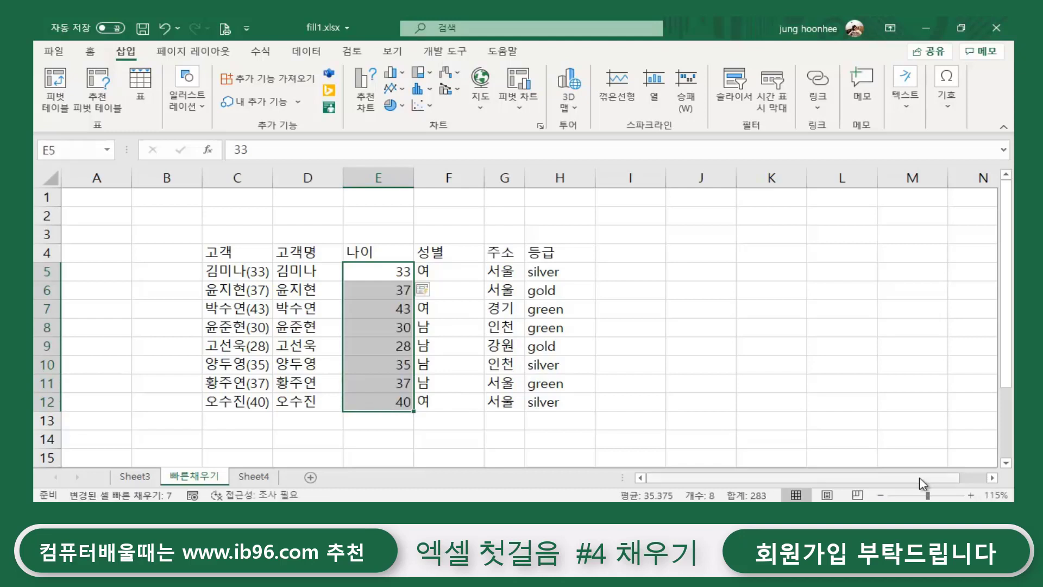
double_click(413, 172)
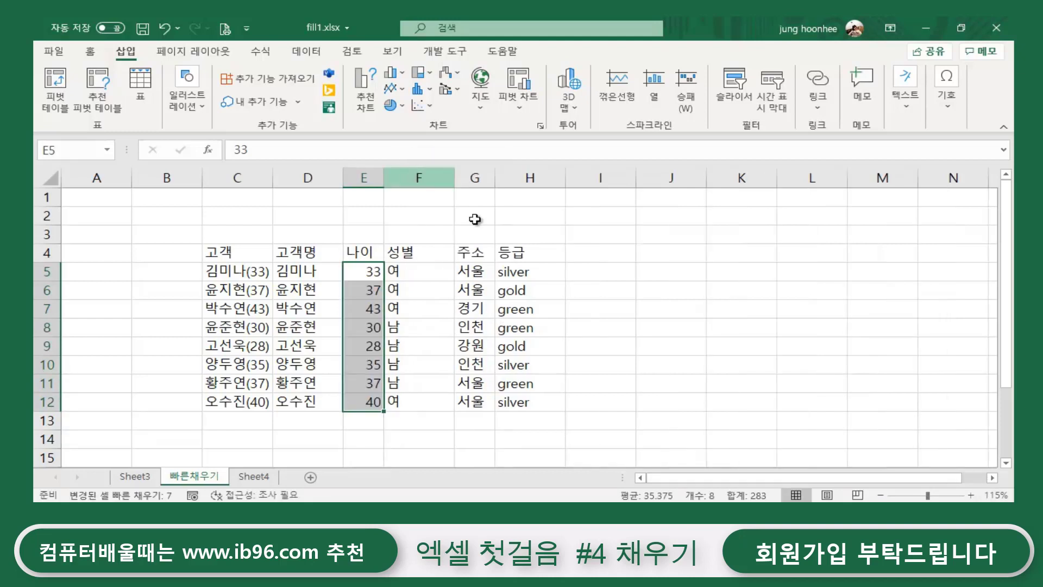
click(668, 327)
click(356, 271)
click(357, 366)
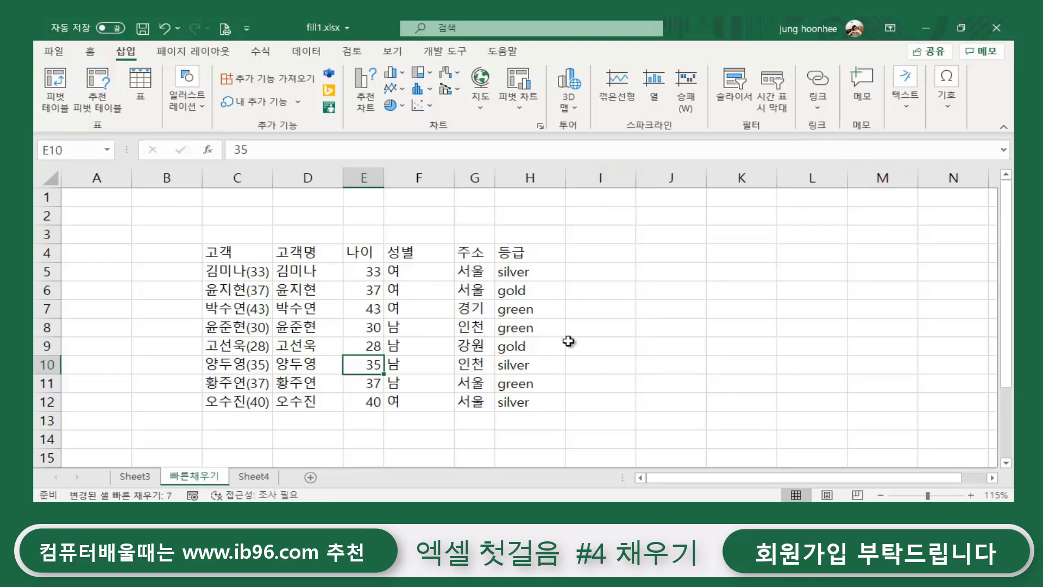
Step: Delete the original combined 고객 column C
click(593, 364)
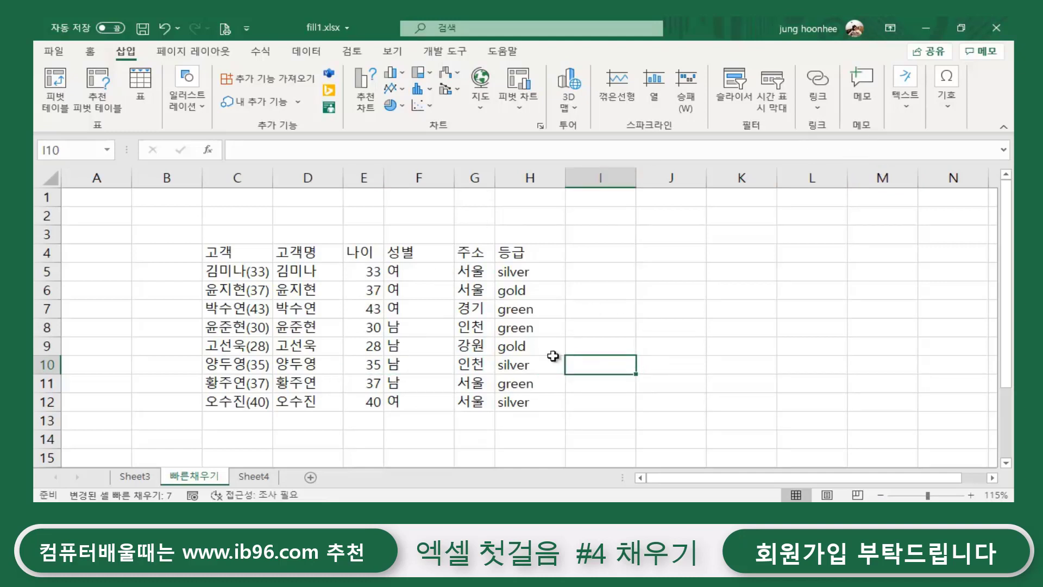
click(237, 251)
drag(237, 251, 256, 310)
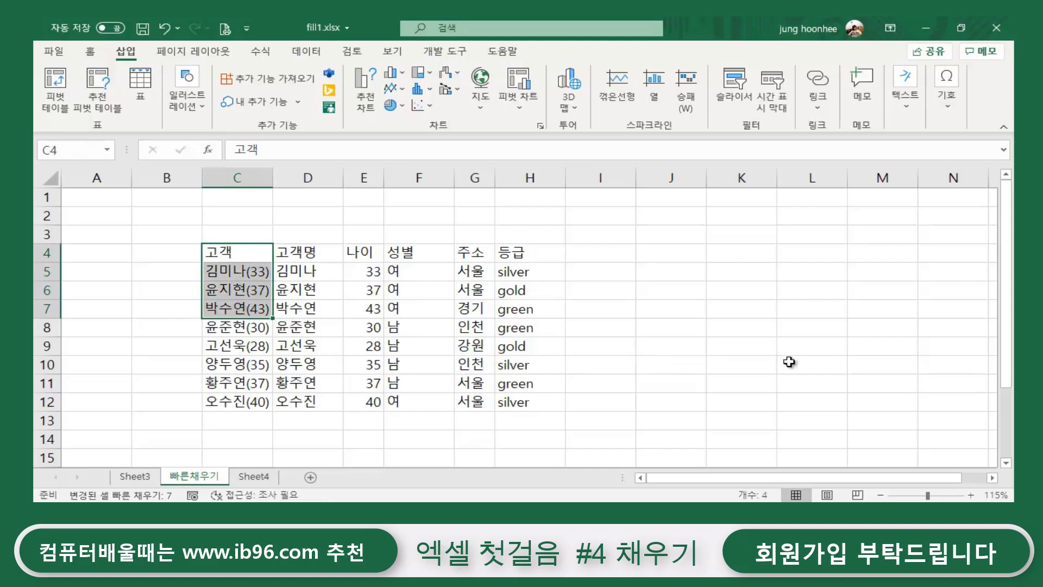
click(741, 364)
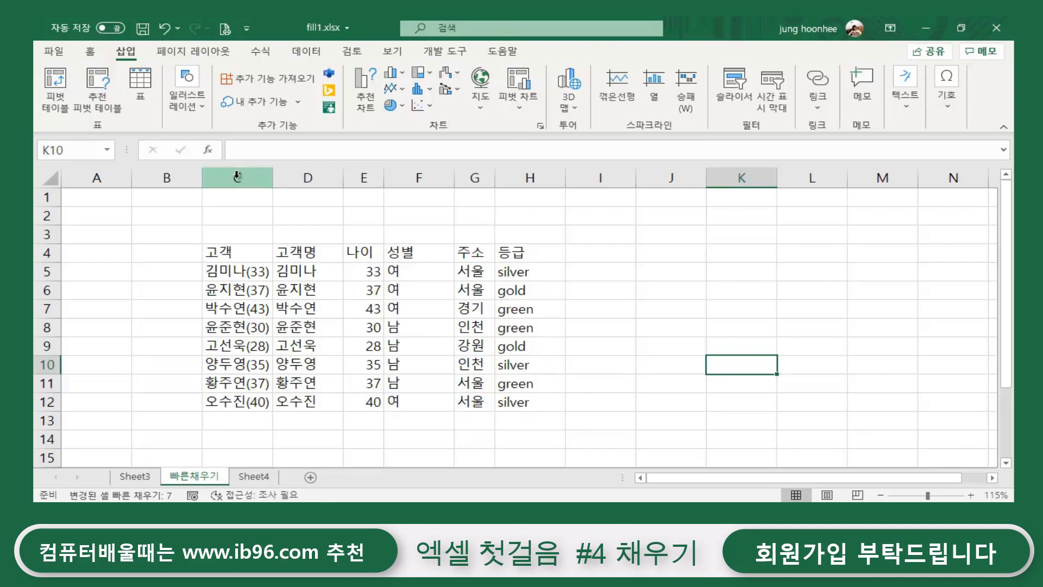
click(237, 175)
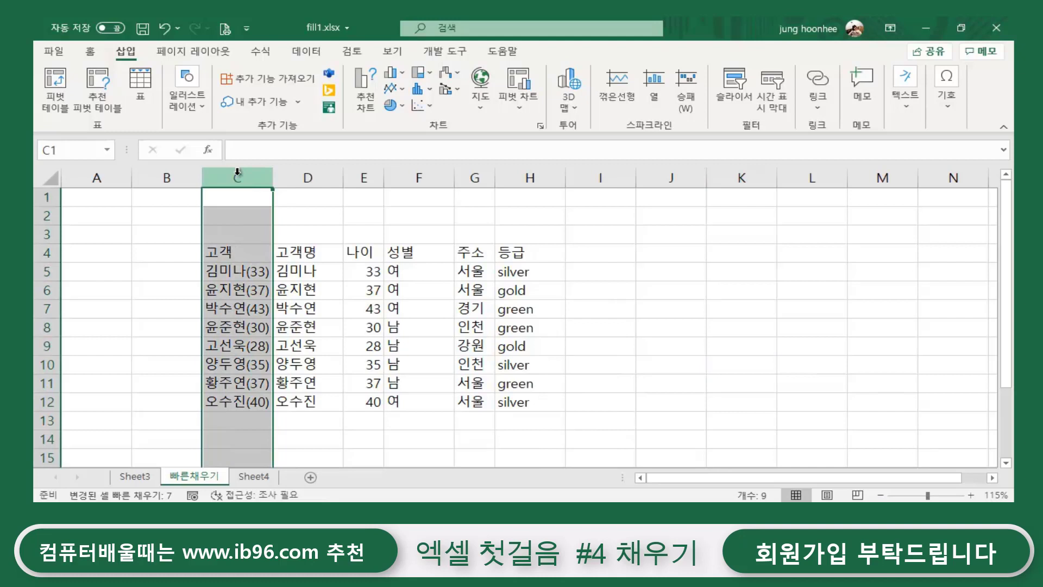
right_click(237, 174)
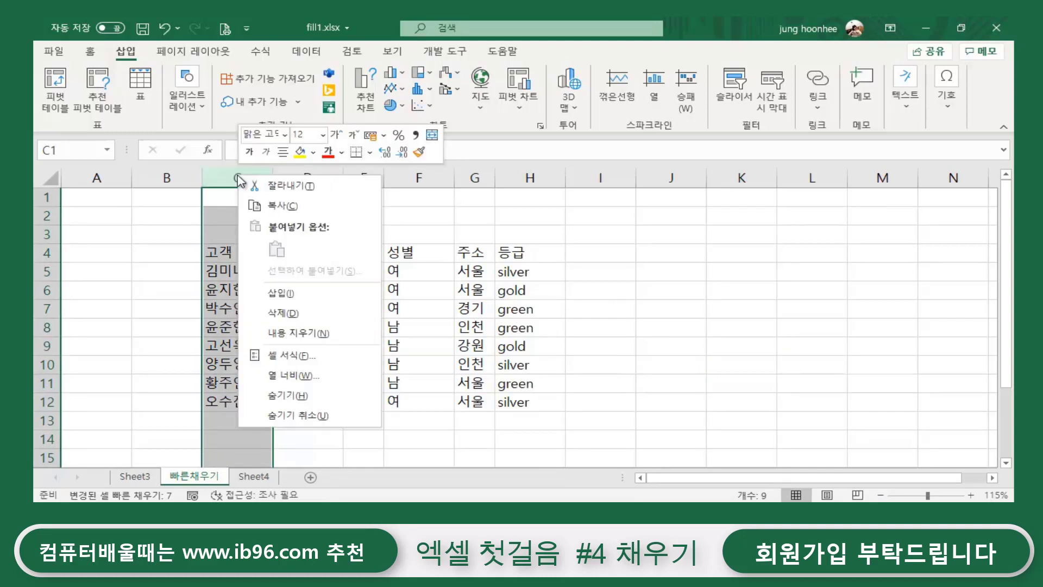
click(283, 313)
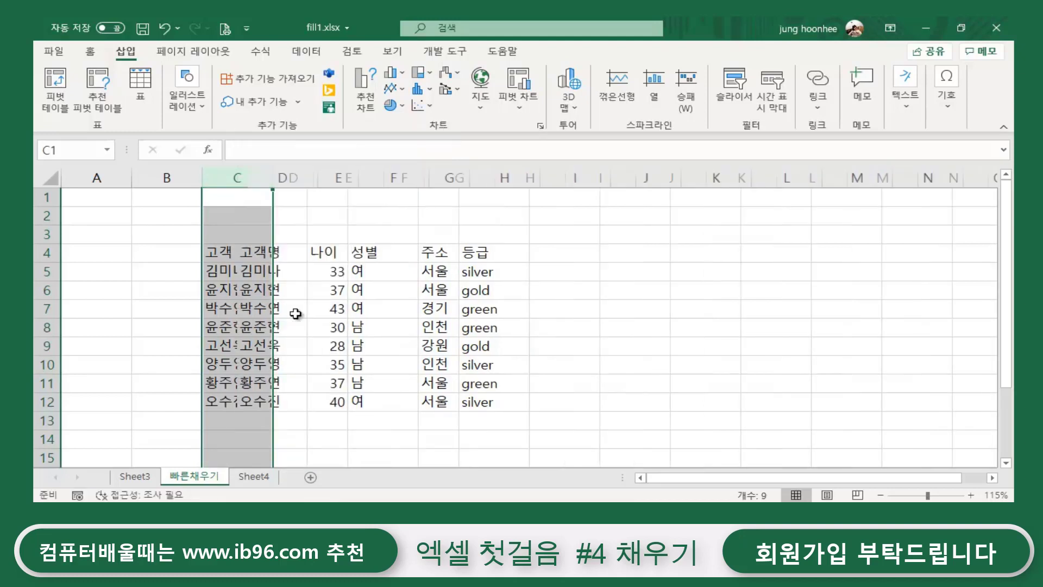
click(647, 371)
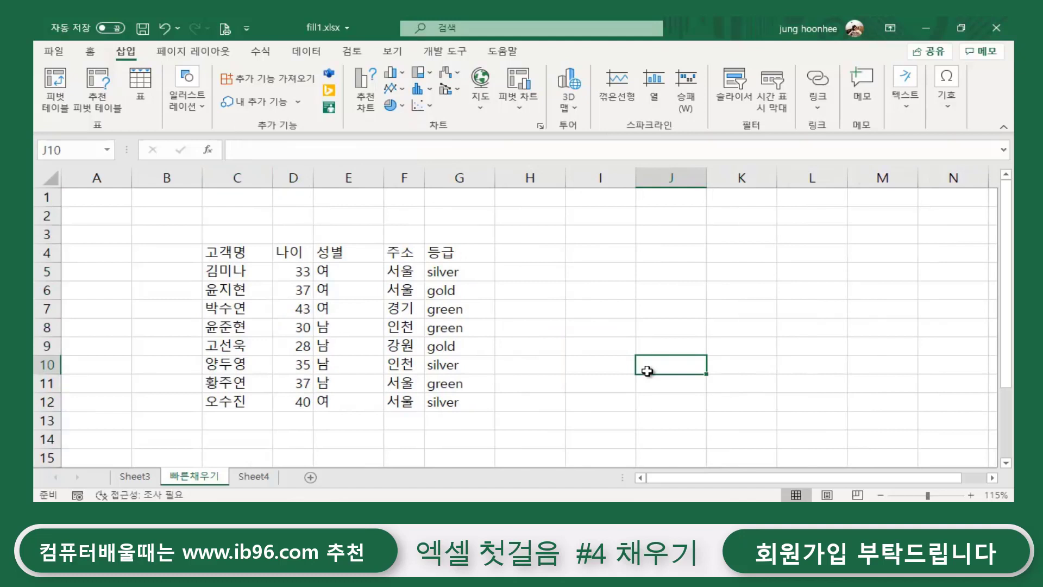
Step: Check the shifted names and ages and the remaining table in columns C–G
click(235, 288)
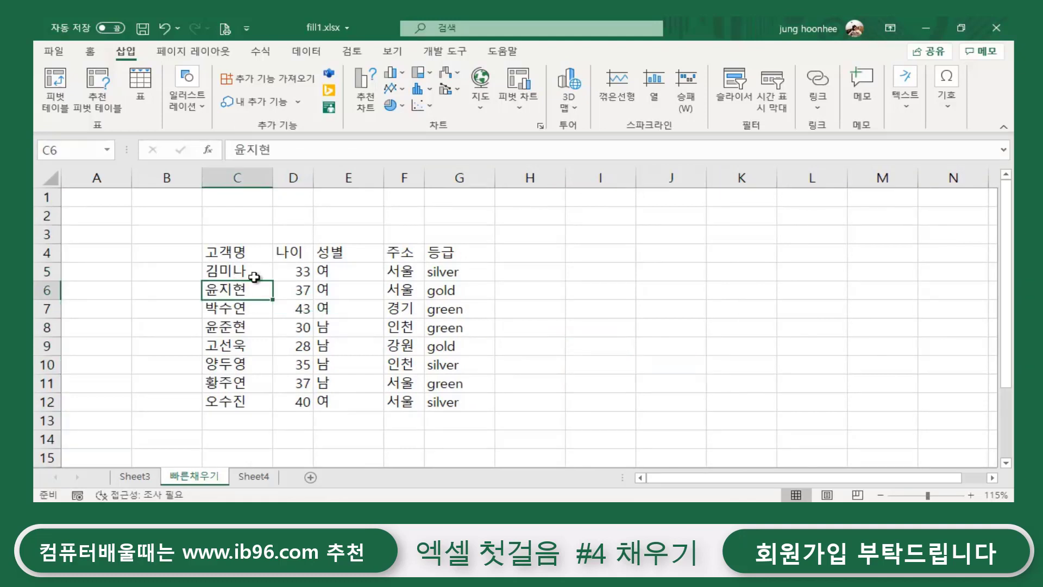
click(294, 278)
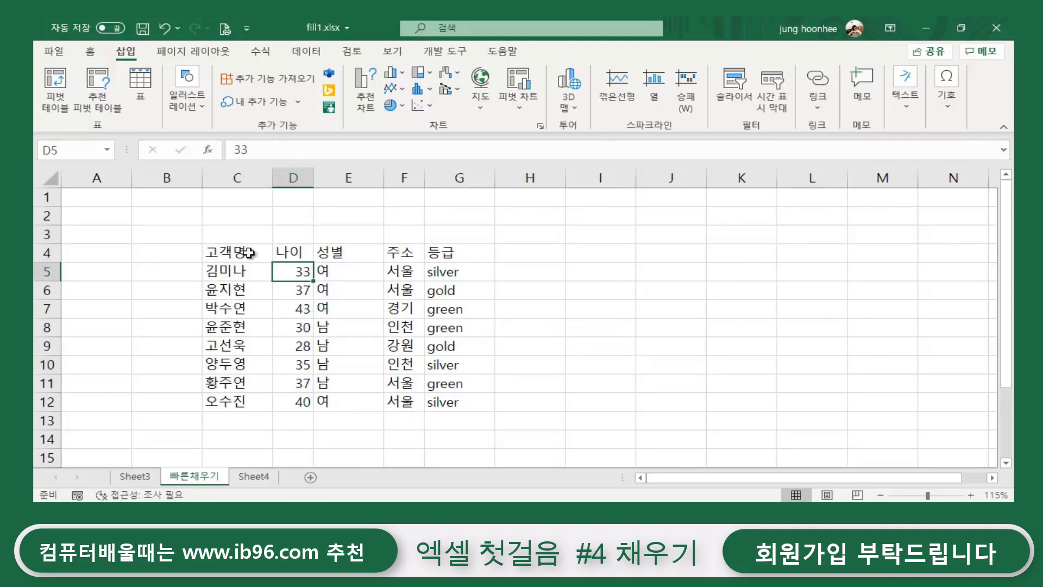
drag(249, 253, 454, 405)
click(657, 452)
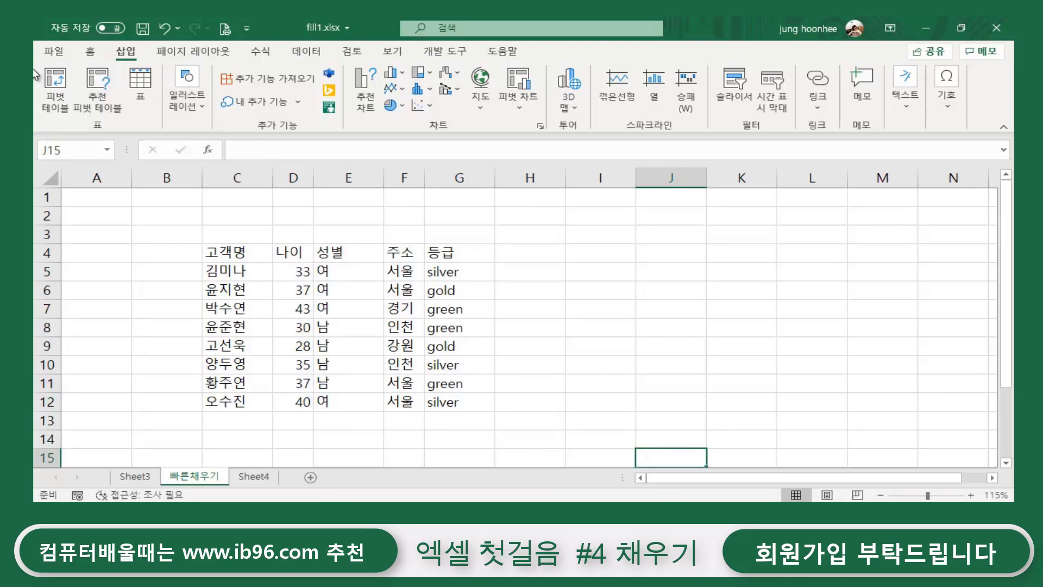
Step: Show the Home tab and open the 채우기 Fill dropdown, then dismiss it without choosing
click(89, 52)
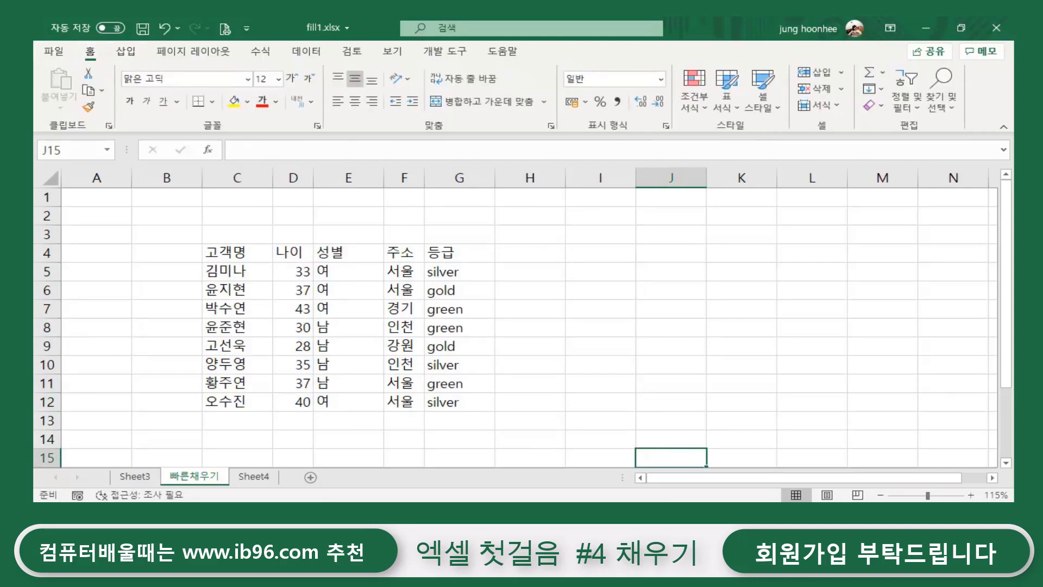
click(873, 88)
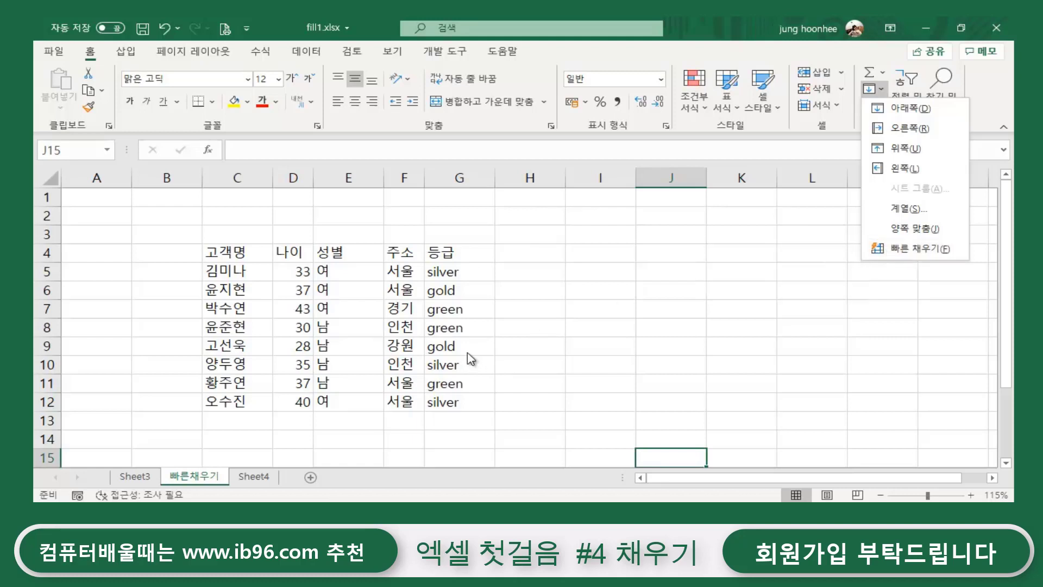
click(576, 375)
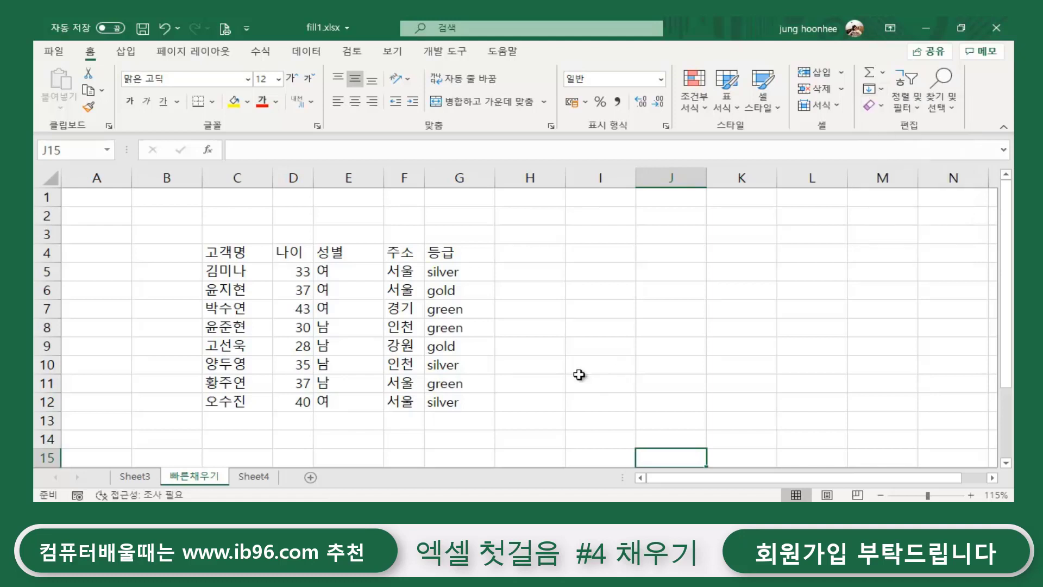
click(559, 399)
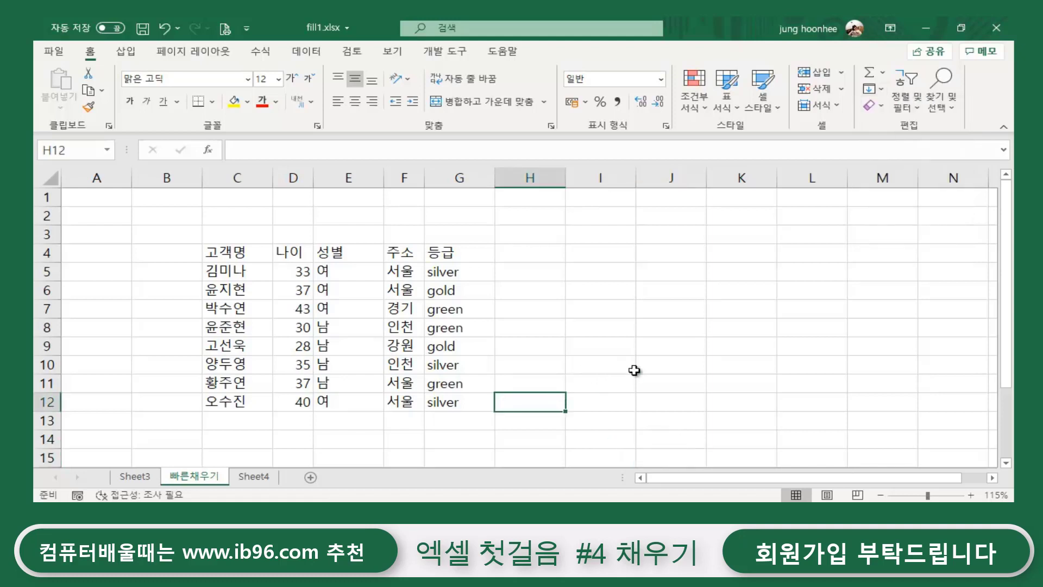